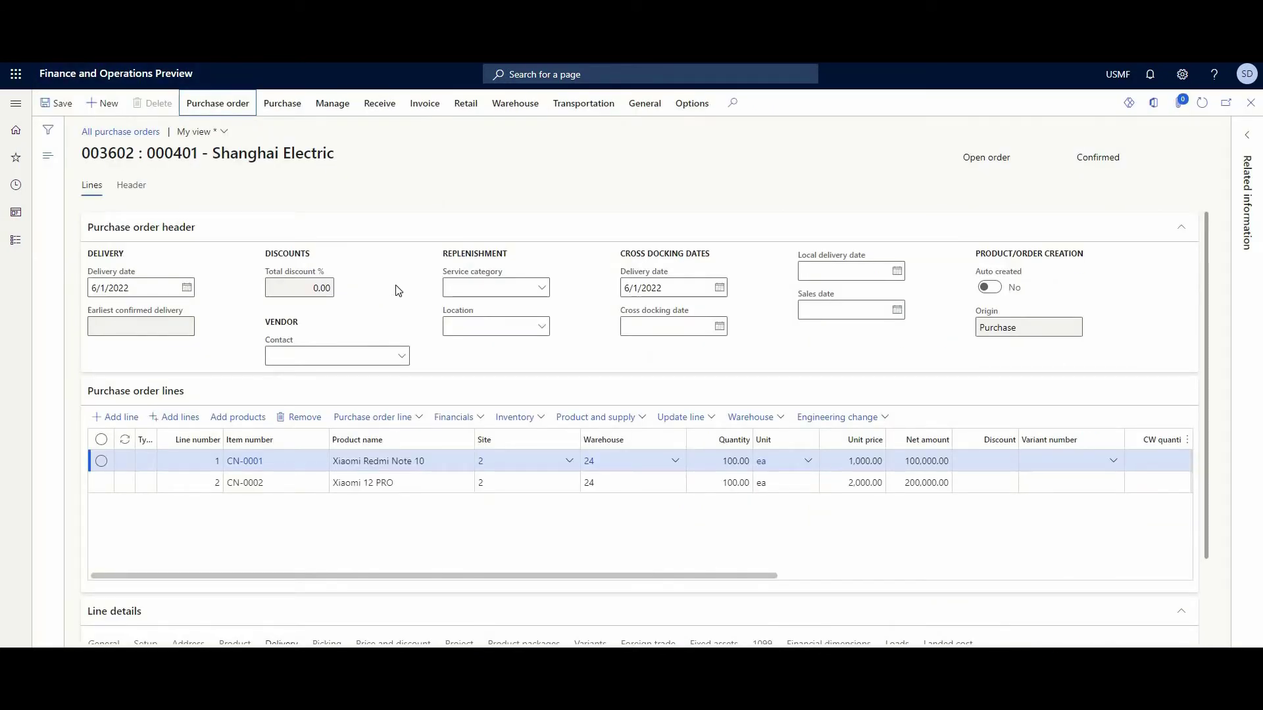
Create voyage 000021 'Shangai - Odessa' from PO 003602 with vessel MAERSK and journey template CNSHG - UAODS
{"action": "left_click", "coordinate": [287, 105]}
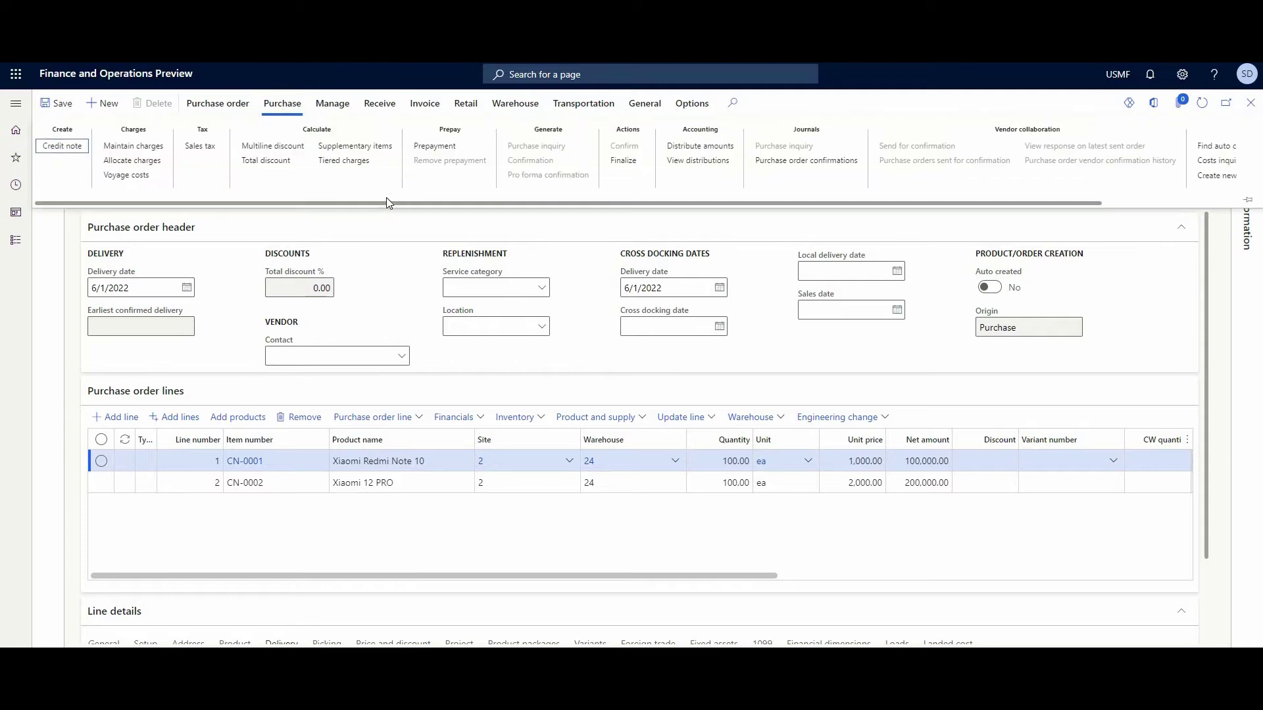
{"action": "left_click_drag", "start_coordinate": [393, 204], "coordinate": [699, 206]}
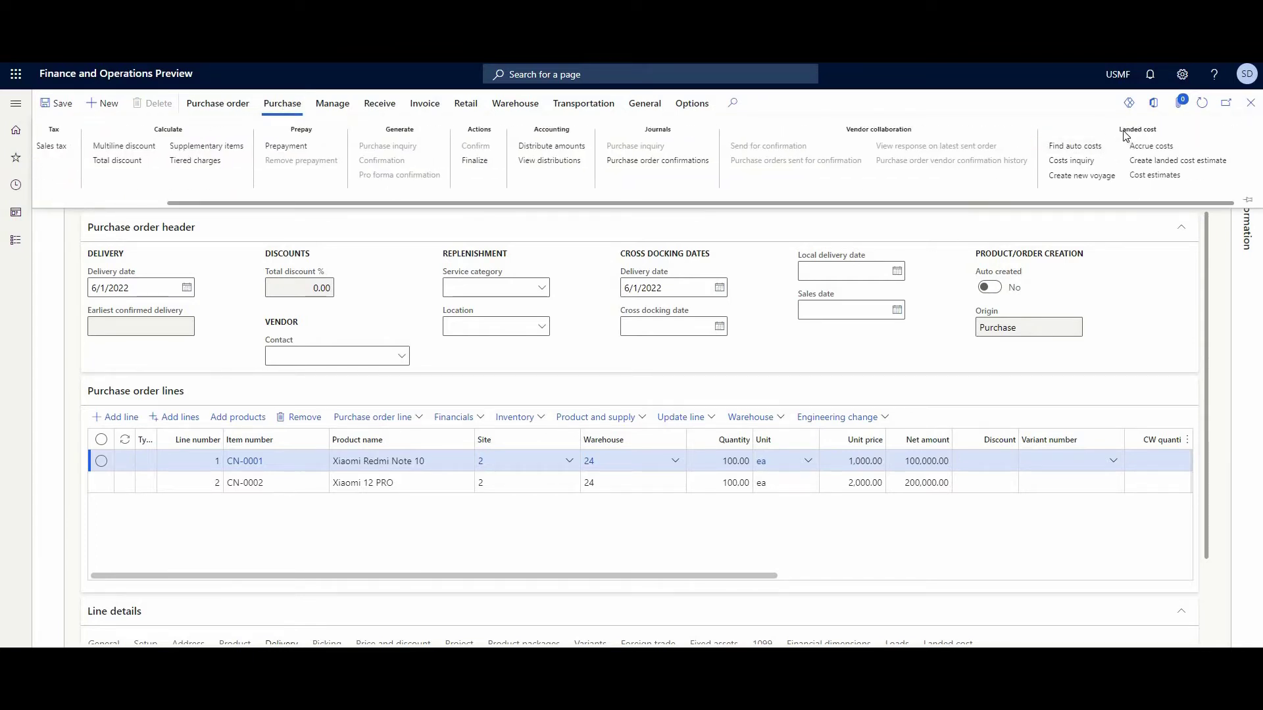
{"action": "left_click", "coordinate": [1083, 176]}
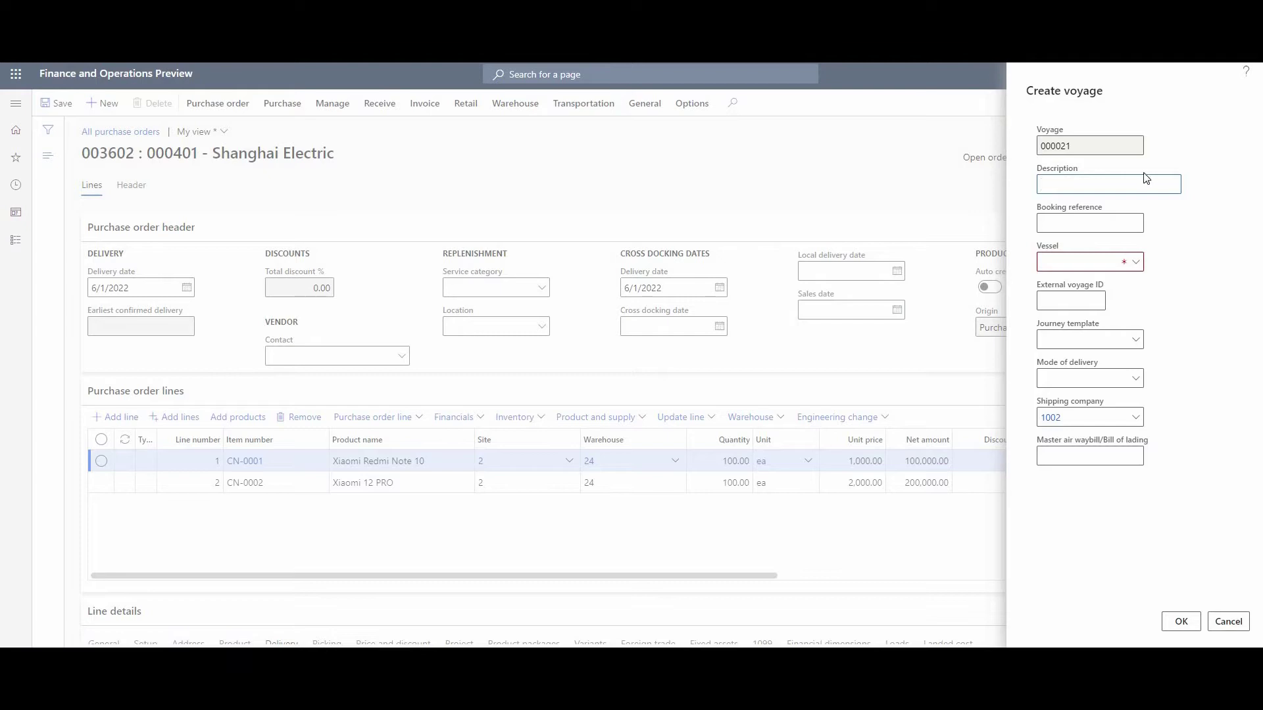
{"action": "type", "text": "Shangai - Odessa"}
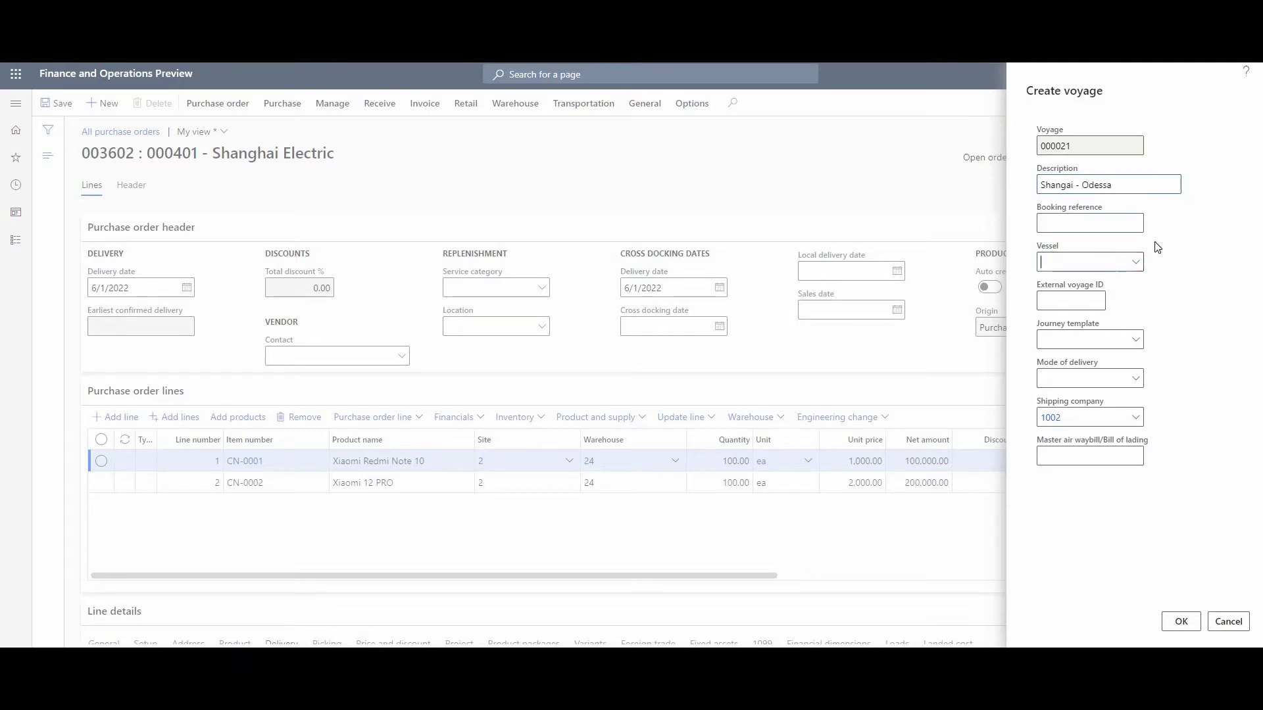
{"action": "left_click", "coordinate": [1139, 264]}
{"action": "left_click", "coordinate": [1138, 264]}
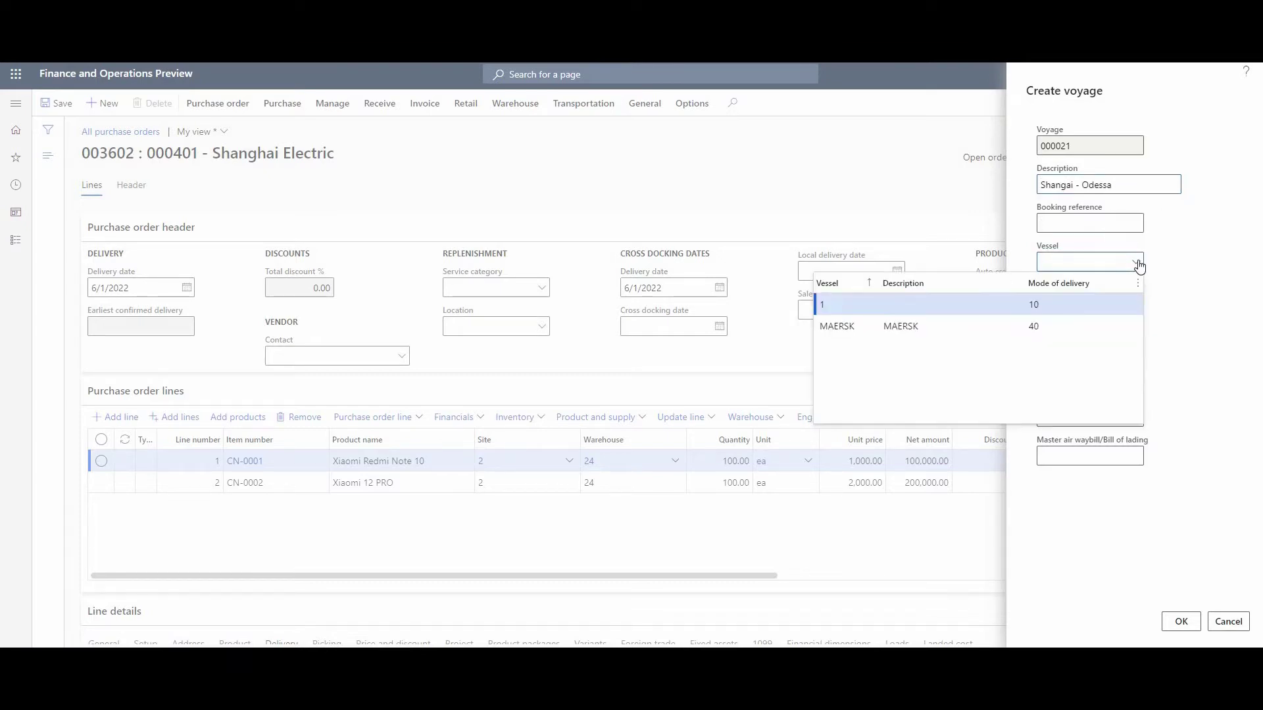
{"action": "left_click", "coordinate": [1083, 328]}
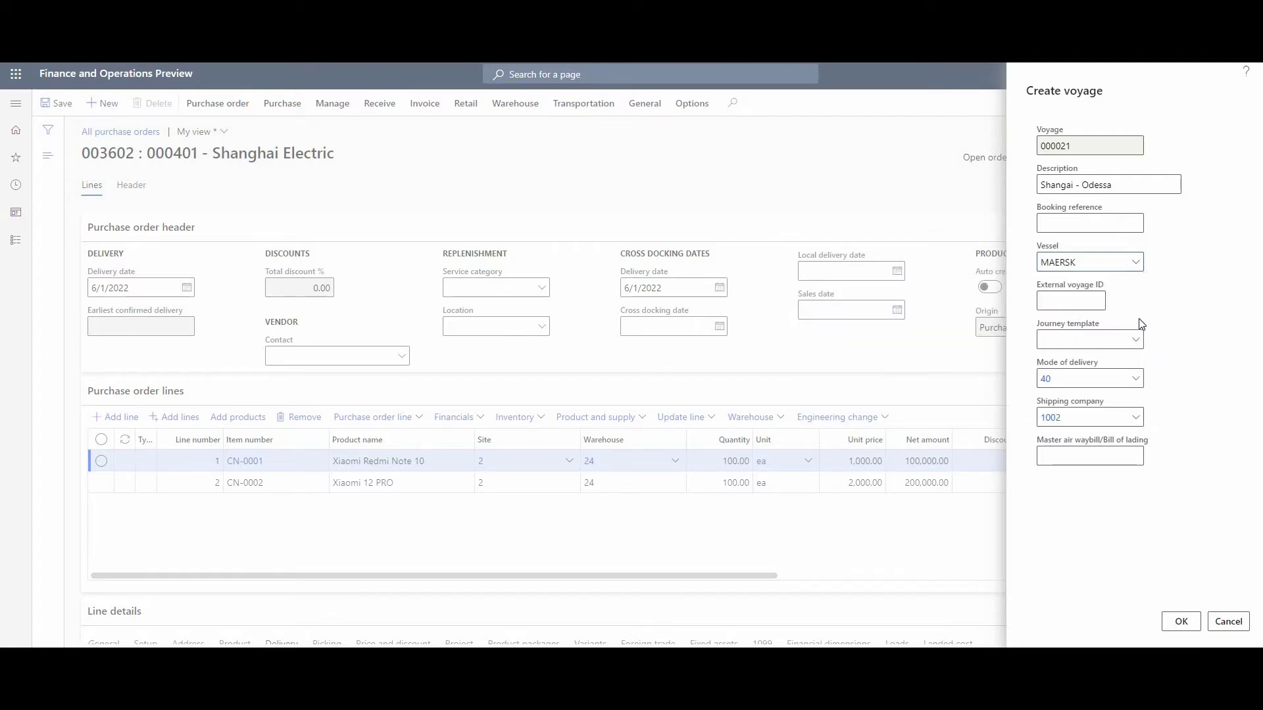
{"action": "mouse_move", "coordinate": [1075, 379]}
{"action": "left_click", "coordinate": [1136, 341]}
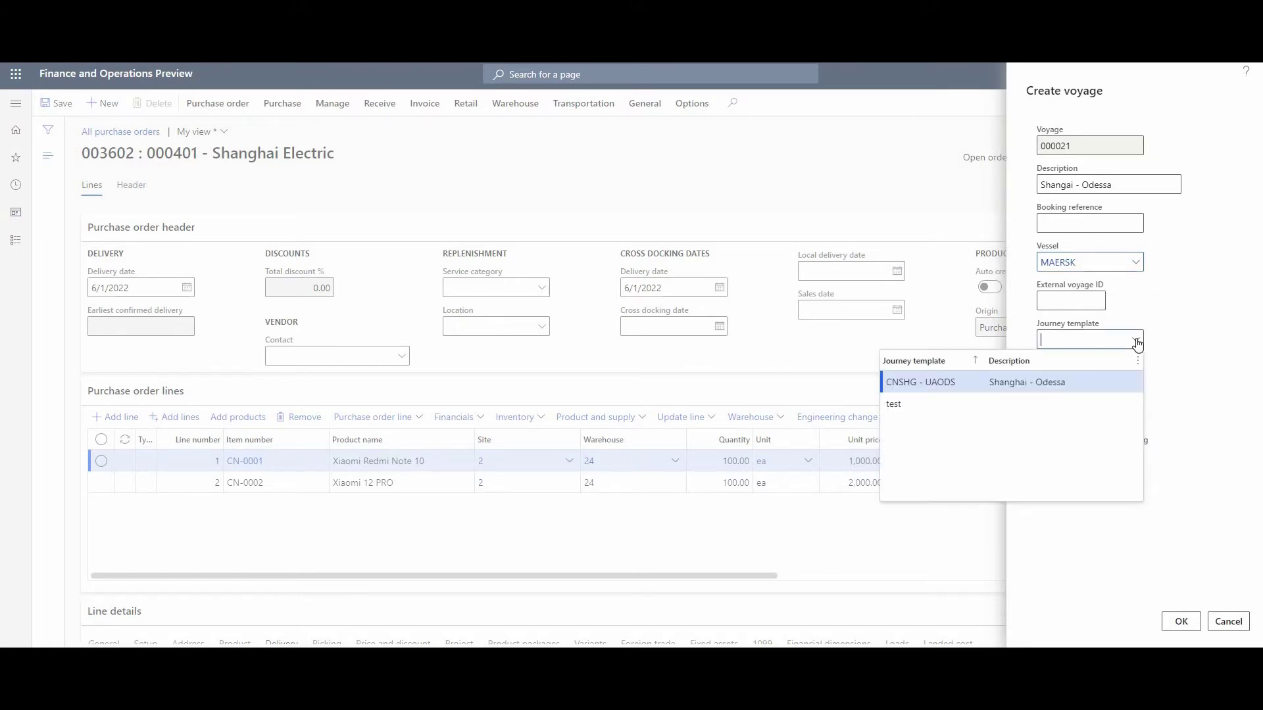
{"action": "left_click", "coordinate": [1057, 380]}
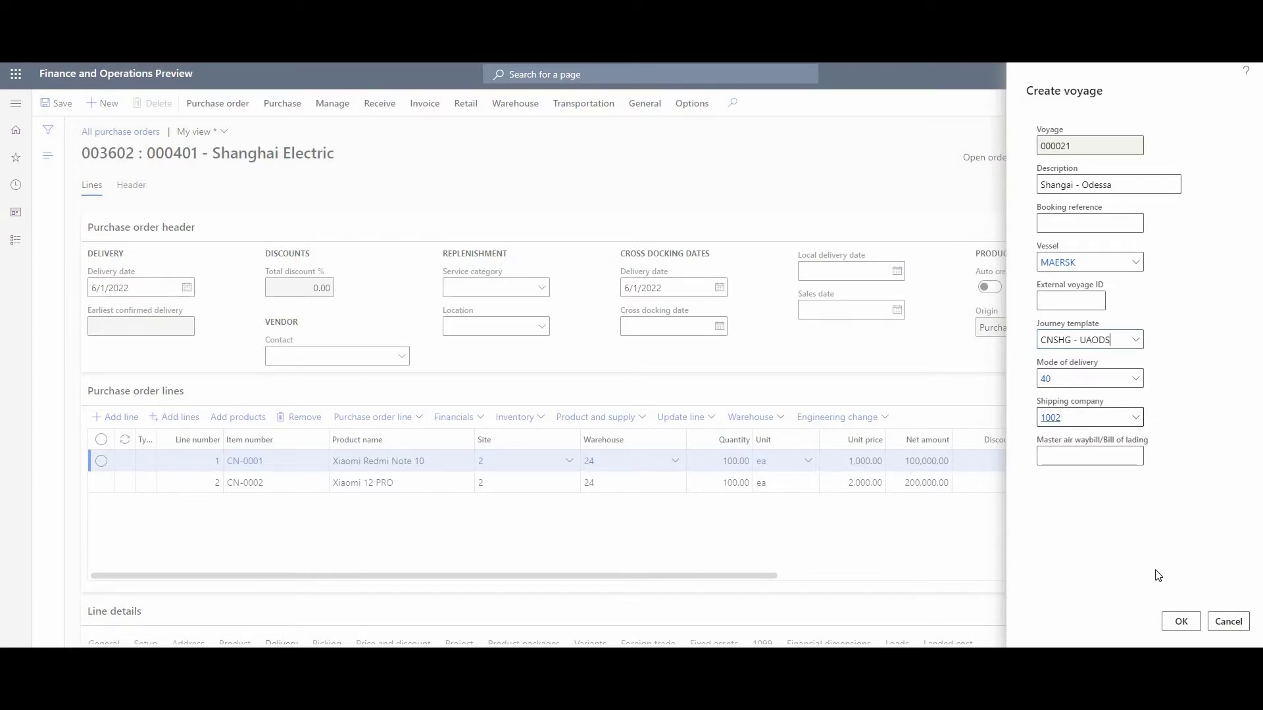
{"action": "left_click", "coordinate": [1179, 622]}
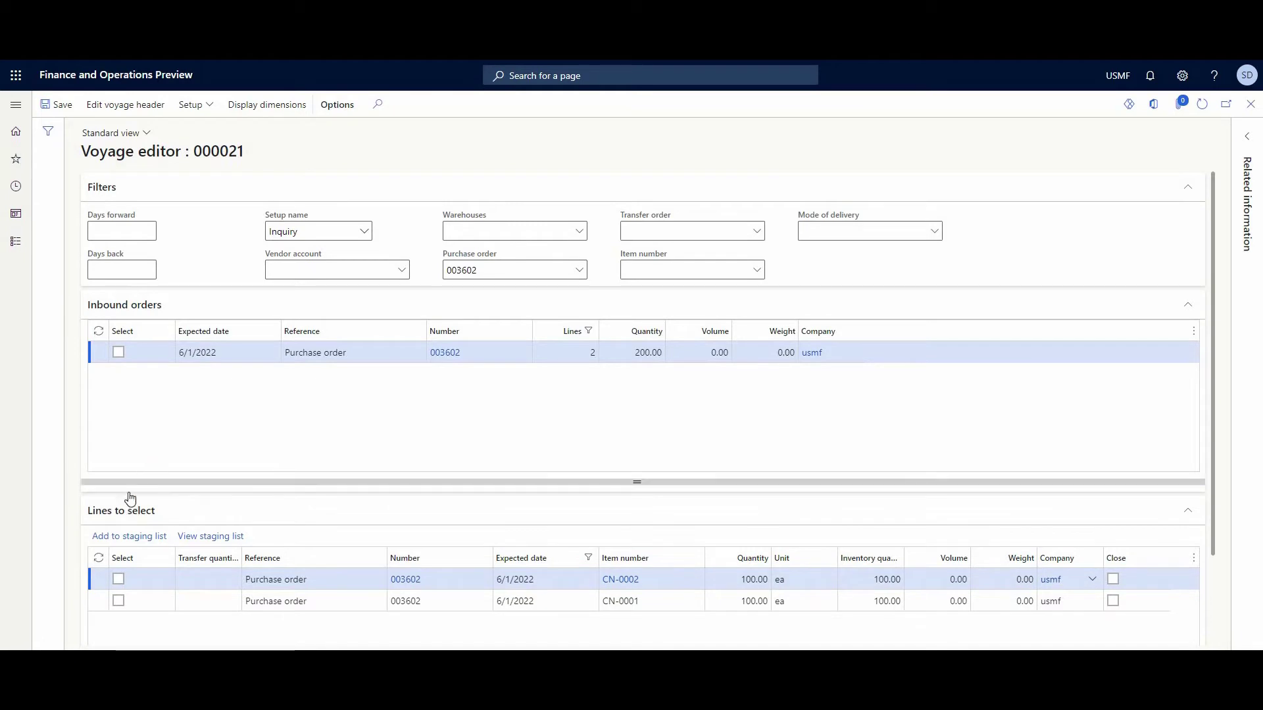
Stage both lines of inbound order 003602 and begin editing CN-0002's transfer quantity
{"action": "left_click", "coordinate": [118, 356]}
{"action": "left_click", "coordinate": [149, 535]}
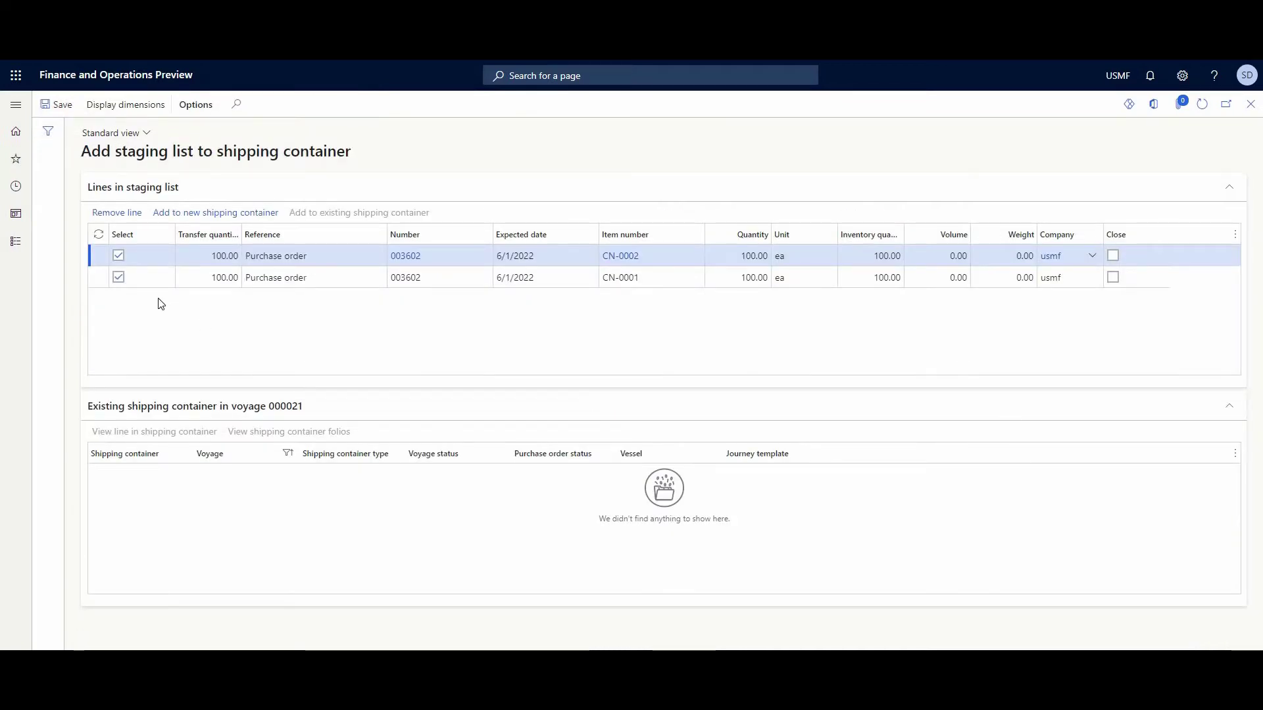
{"action": "left_click", "coordinate": [197, 257]}
Set CN-0002's transfer quantity to 98 and number a new shipping container CNGK4561524
{"action": "type", "text": "5"}
{"action": "type", "text": "8"}
{"action": "left_click", "coordinate": [278, 253]}
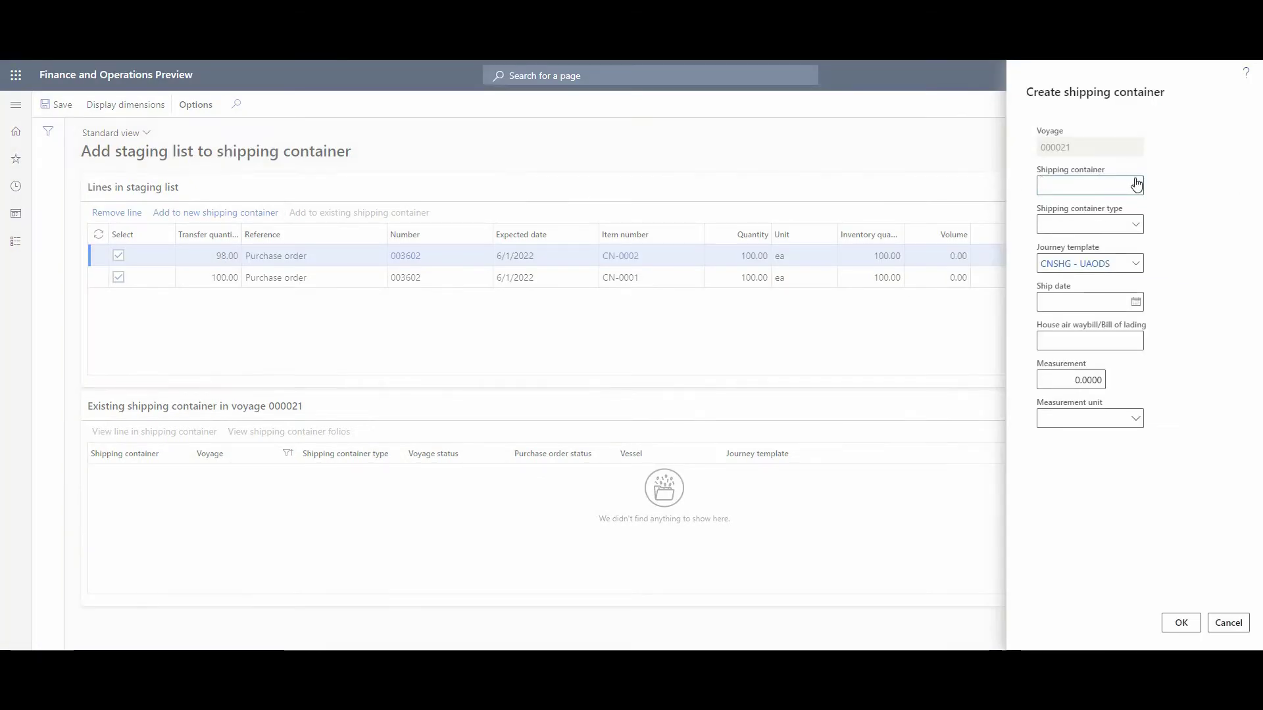
{"action": "left_click", "coordinate": [1135, 185]}
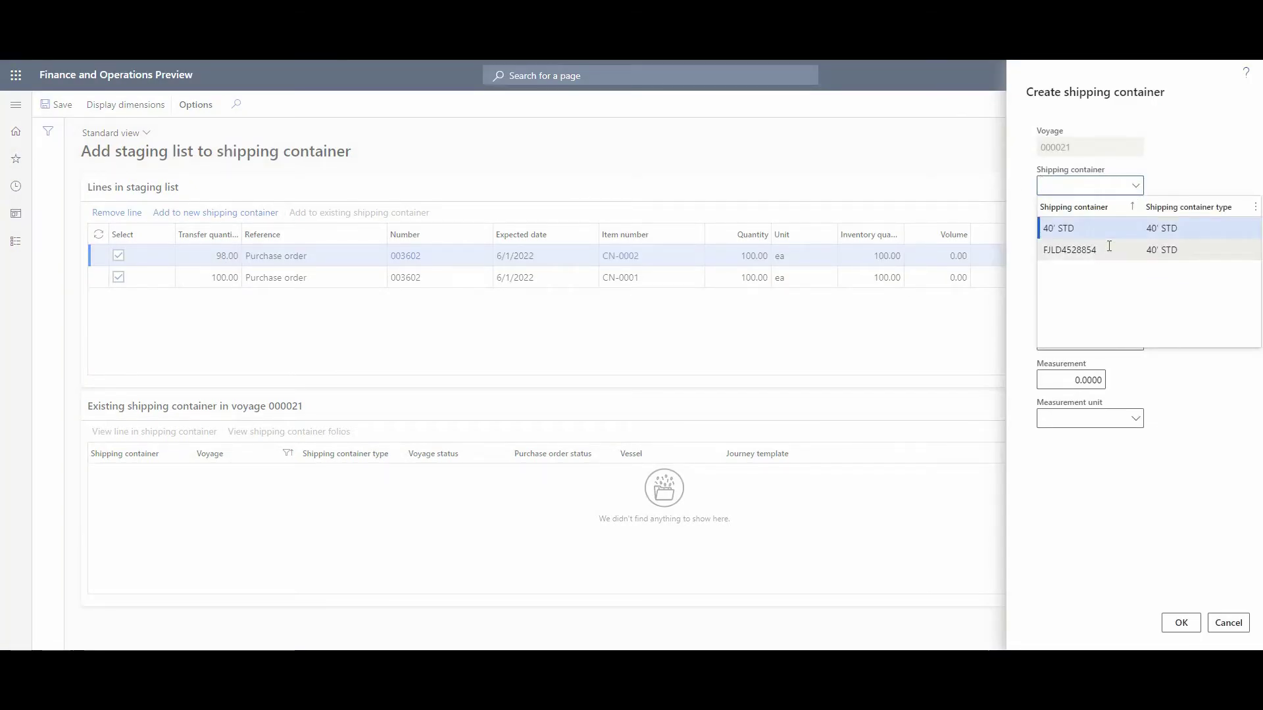
{"action": "type", "text": "CNGK4561524"}
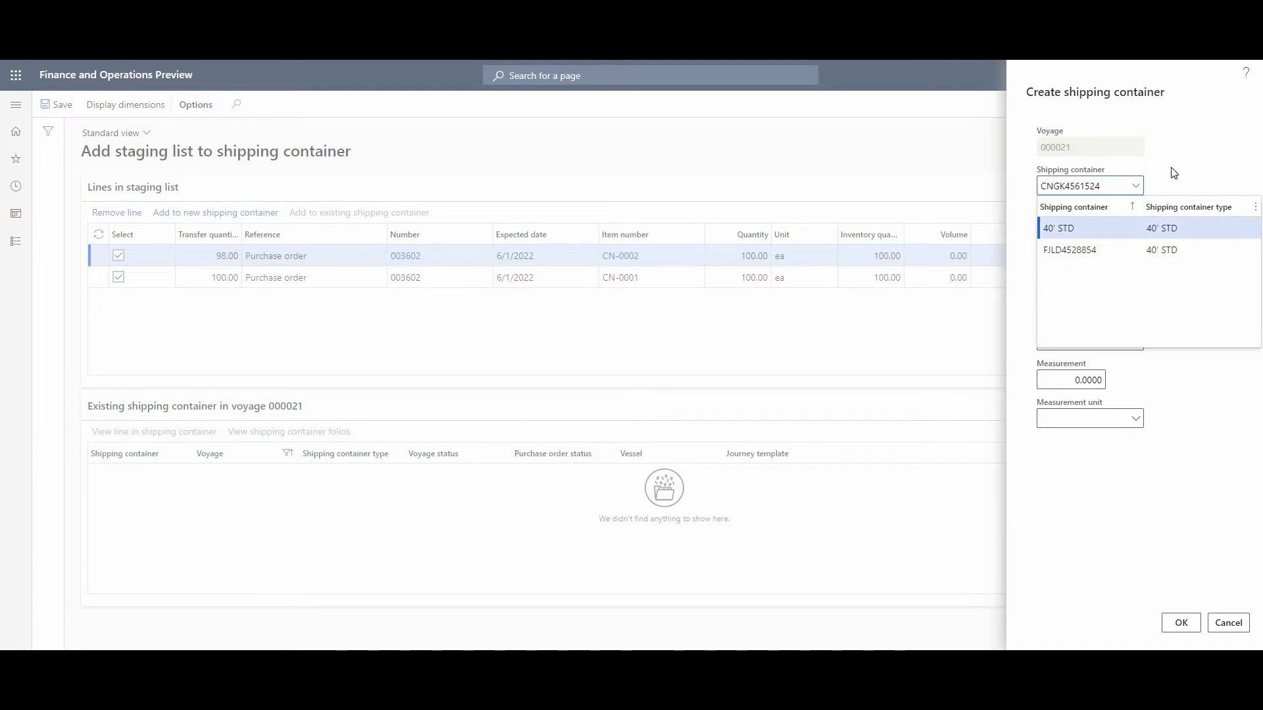
{"action": "key", "text": "Tab"}
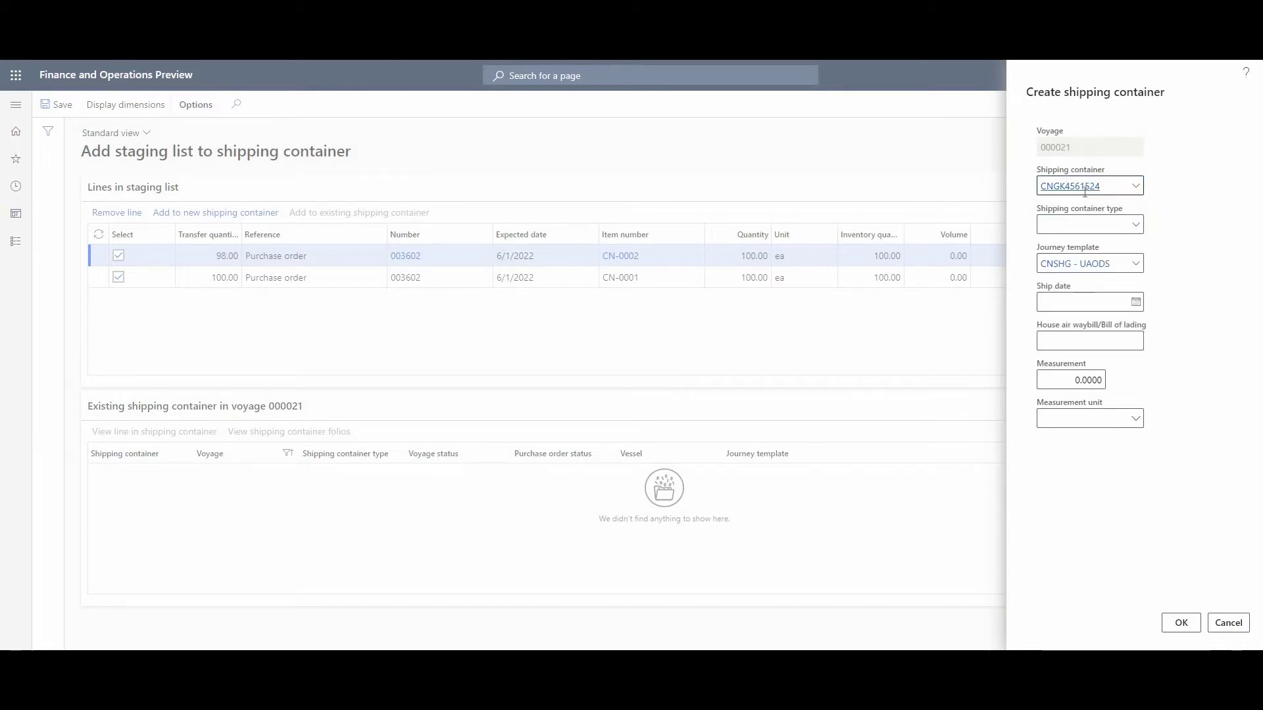
Give the container type 40' STD and ship date 4/29/2022, then create it
{"action": "left_click", "coordinate": [1136, 226]}
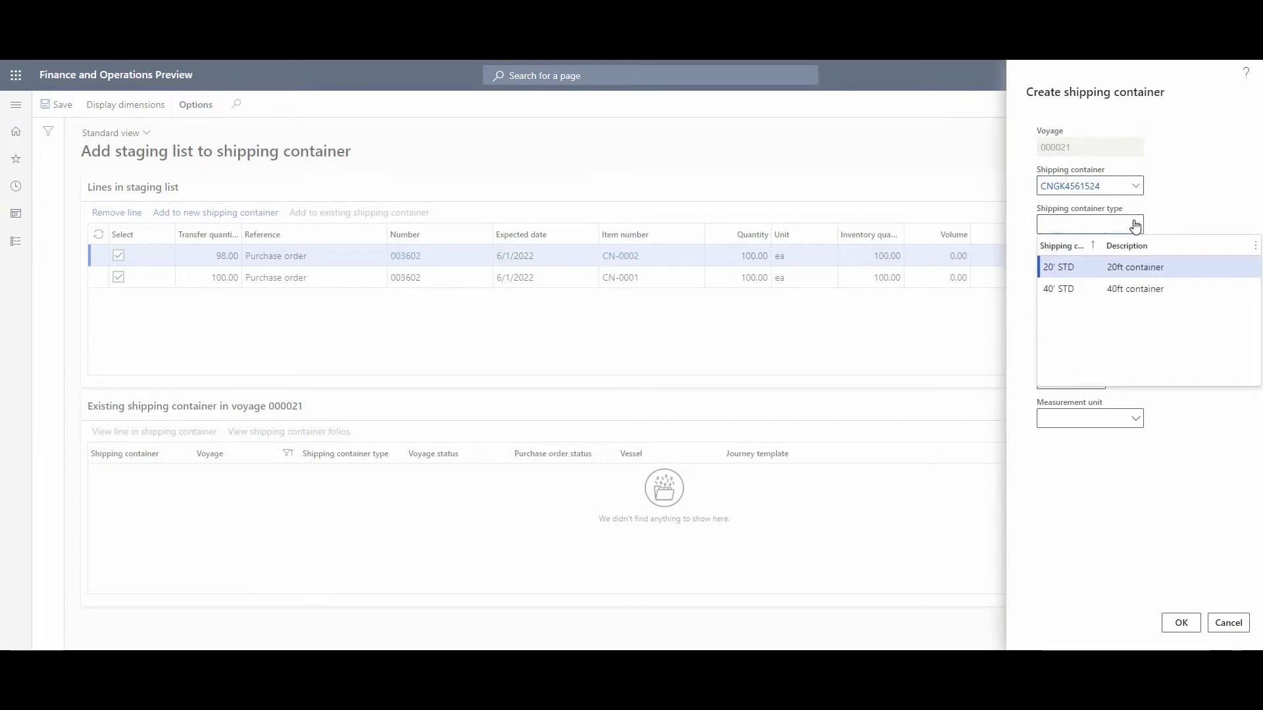
{"action": "left_click", "coordinate": [1106, 290]}
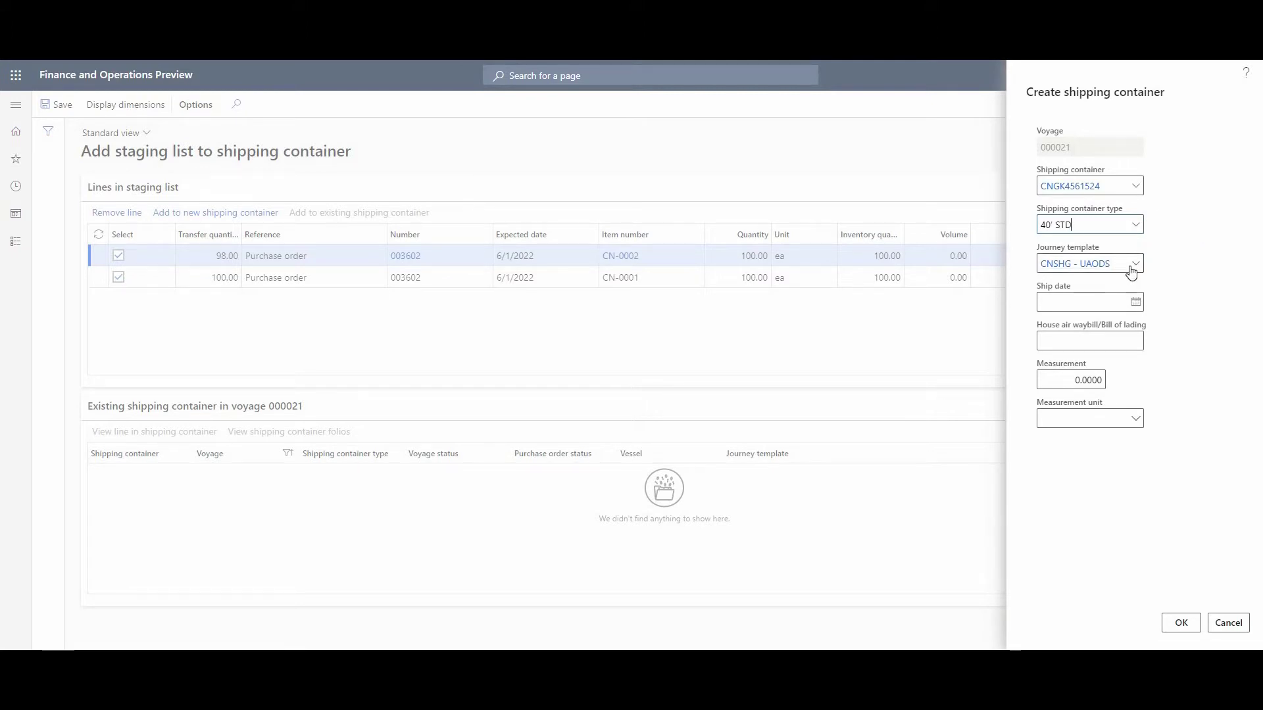
{"action": "left_click", "coordinate": [1136, 302]}
{"action": "left_click", "coordinate": [1063, 335]}
{"action": "left_click", "coordinate": [1180, 484]}
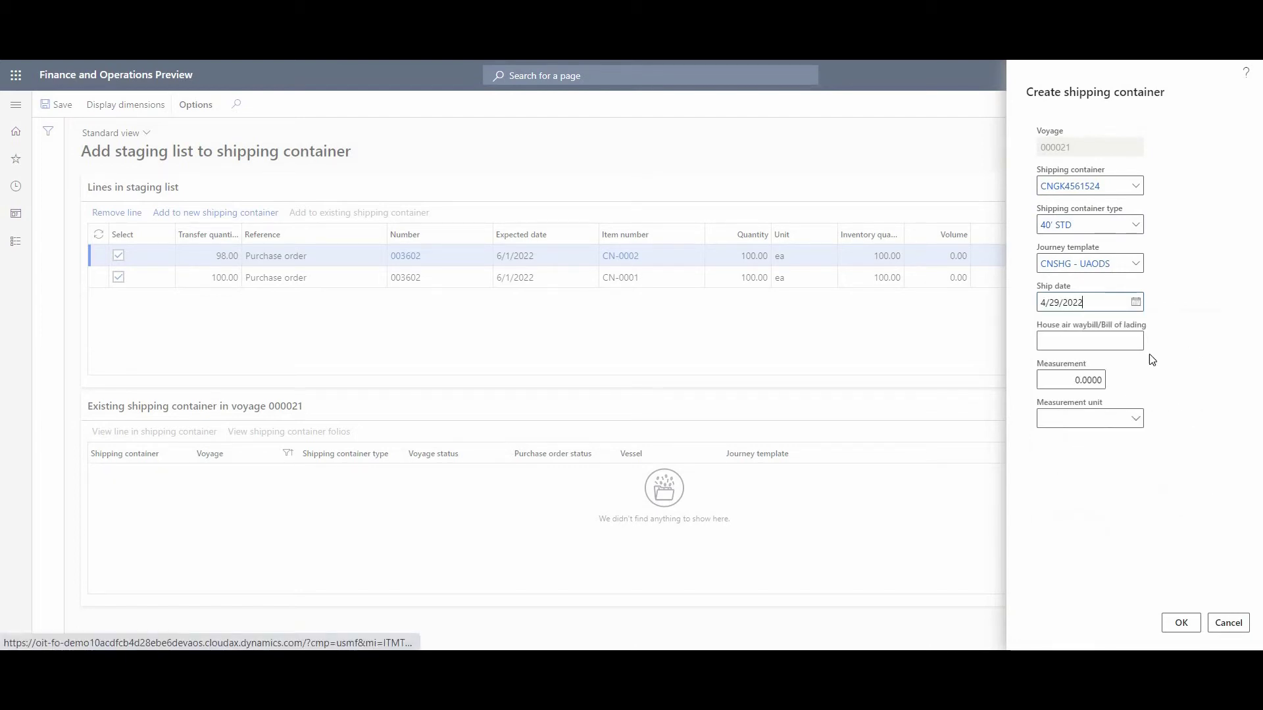
{"action": "left_click", "coordinate": [1181, 624]}
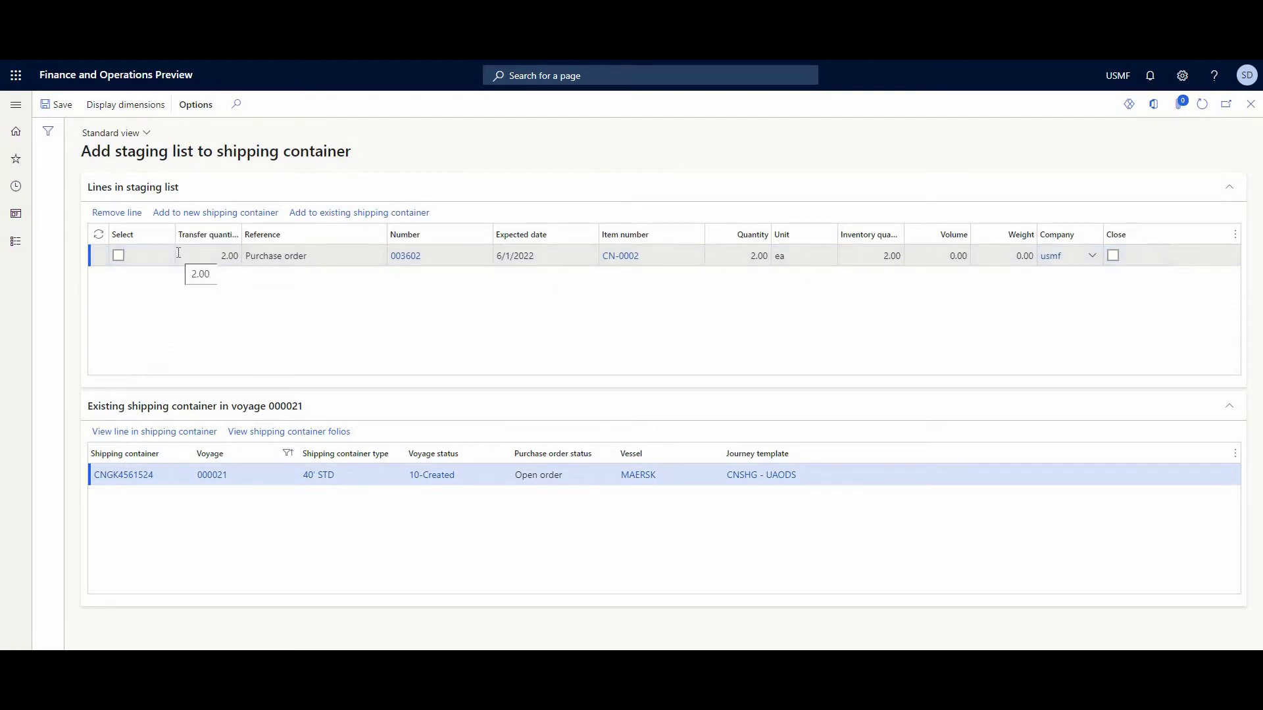
Open purchase order 003602 and check CN-0002's separate 98-unit and 2-unit lines
{"action": "left_click", "coordinate": [405, 256]}
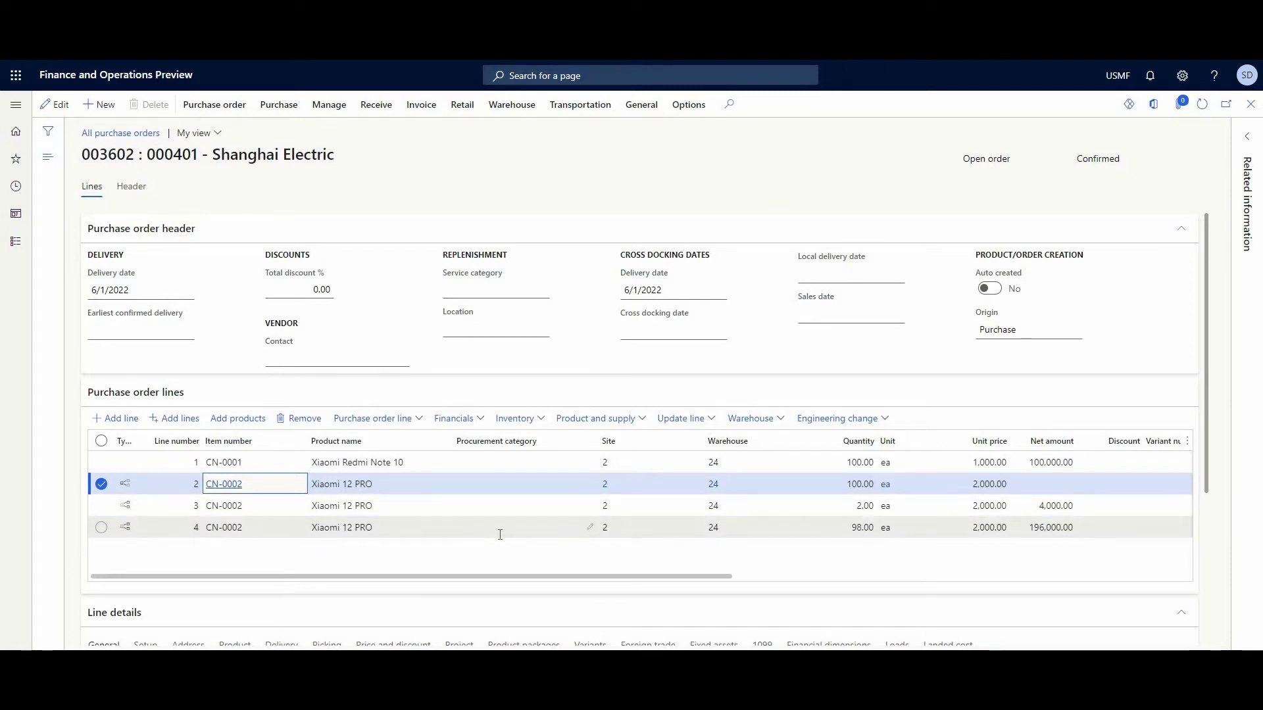
{"action": "left_click", "coordinate": [804, 535]}
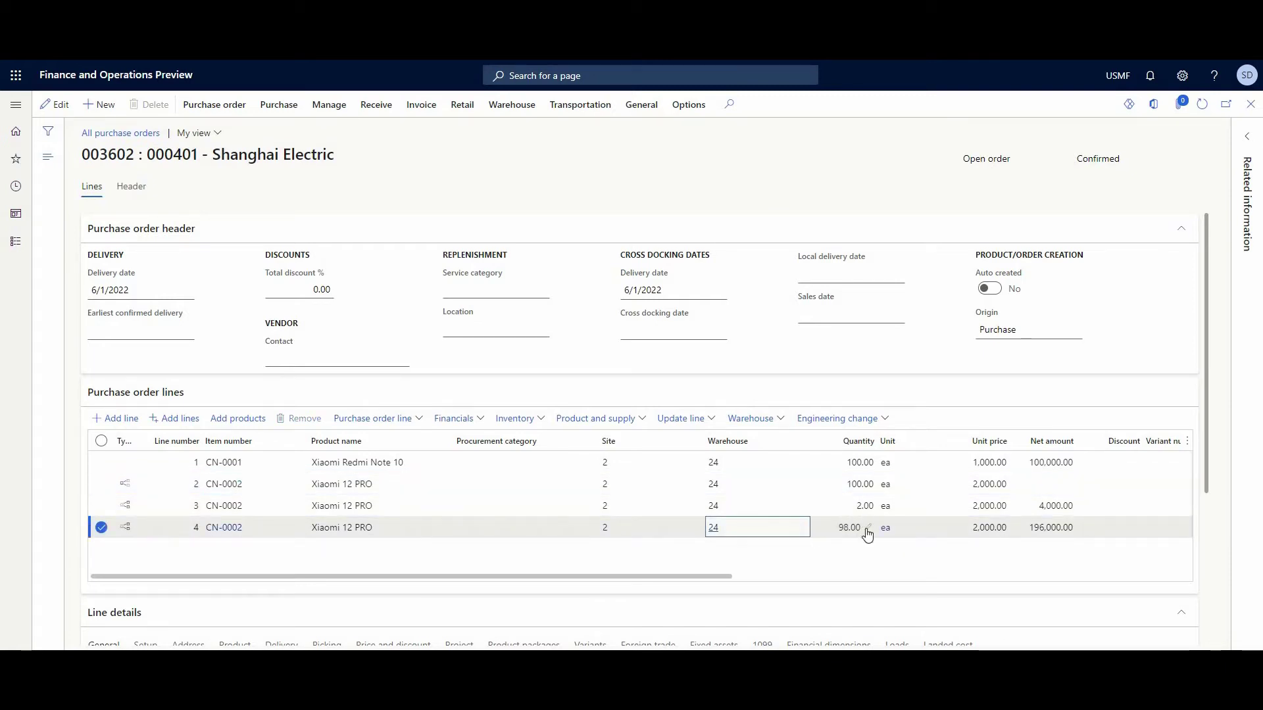
{"action": "left_click", "coordinate": [845, 506]}
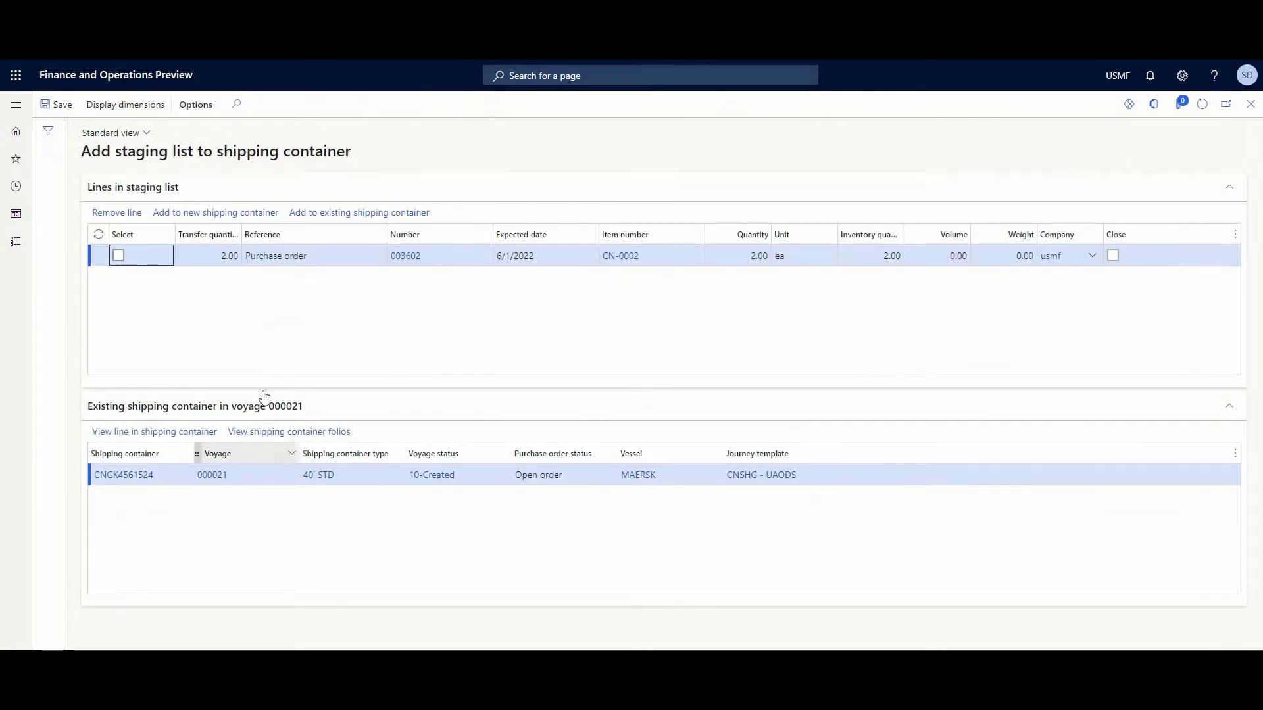
Add the remaining 2 units of CN-0002 to container CNGK4561524, overwriting uninvoiced cost lines
{"action": "left_click", "coordinate": [119, 256]}
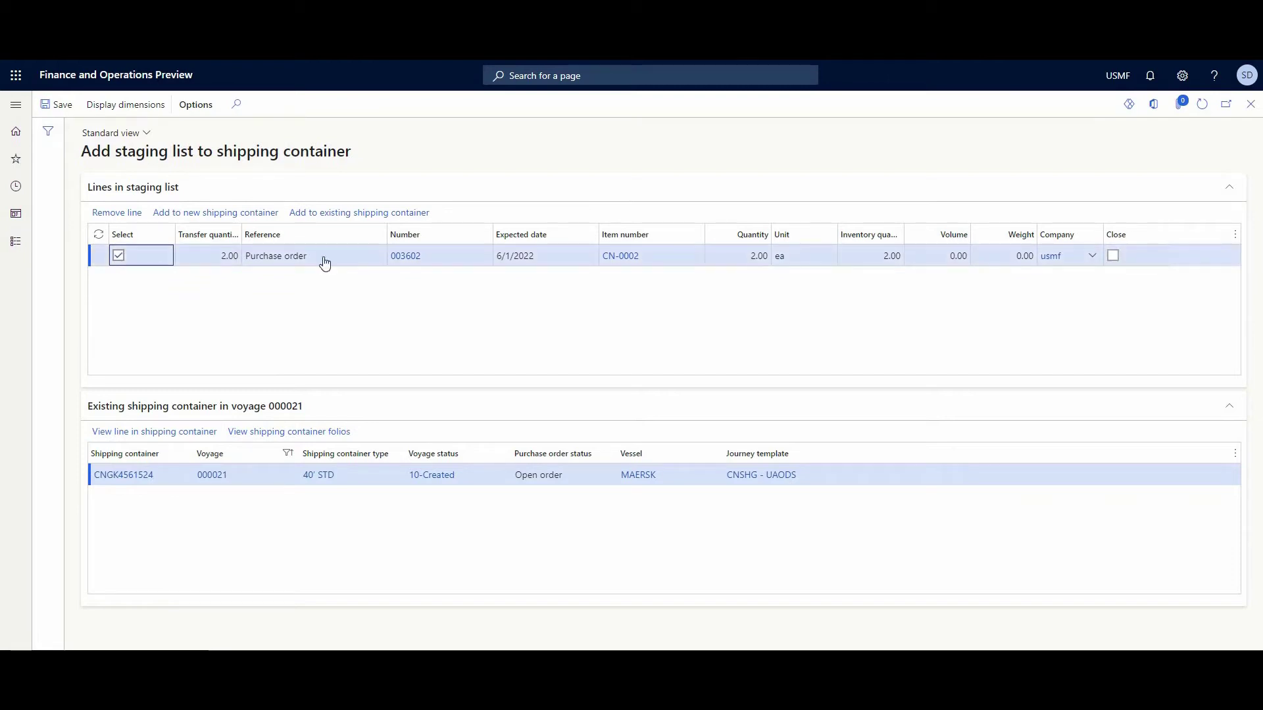
{"action": "left_click", "coordinate": [333, 213]}
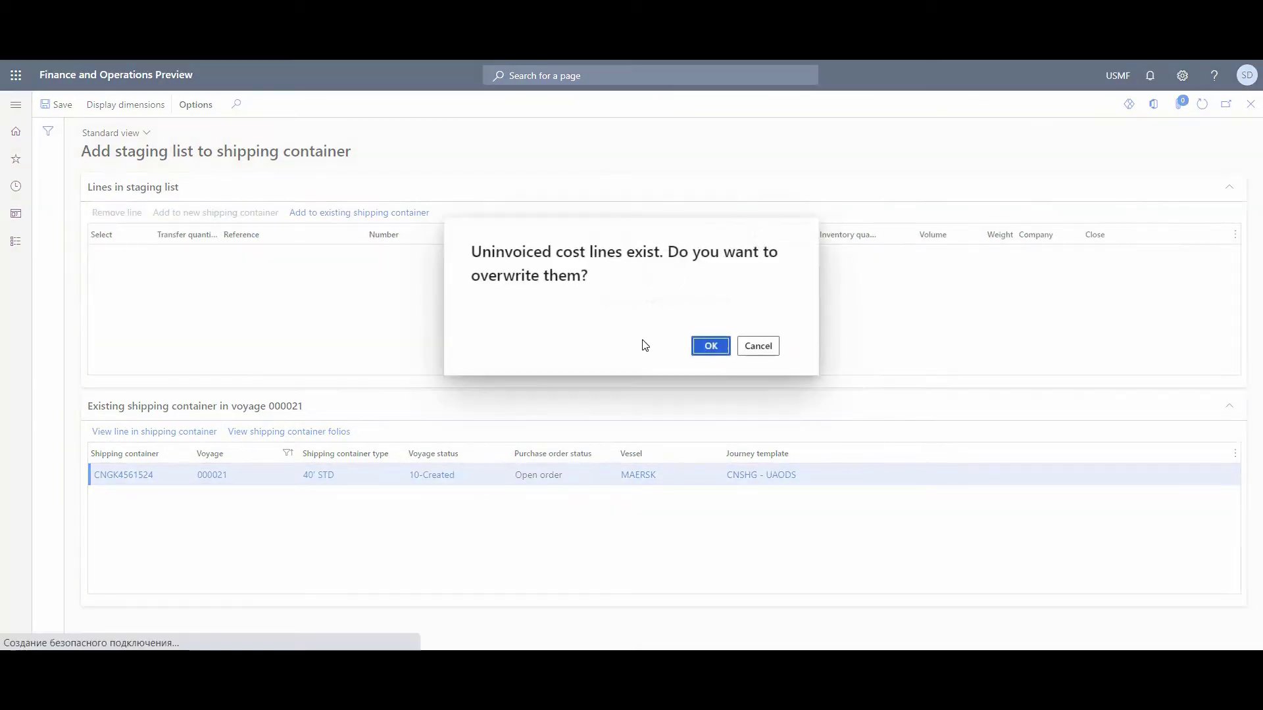
{"action": "left_click", "coordinate": [709, 347]}
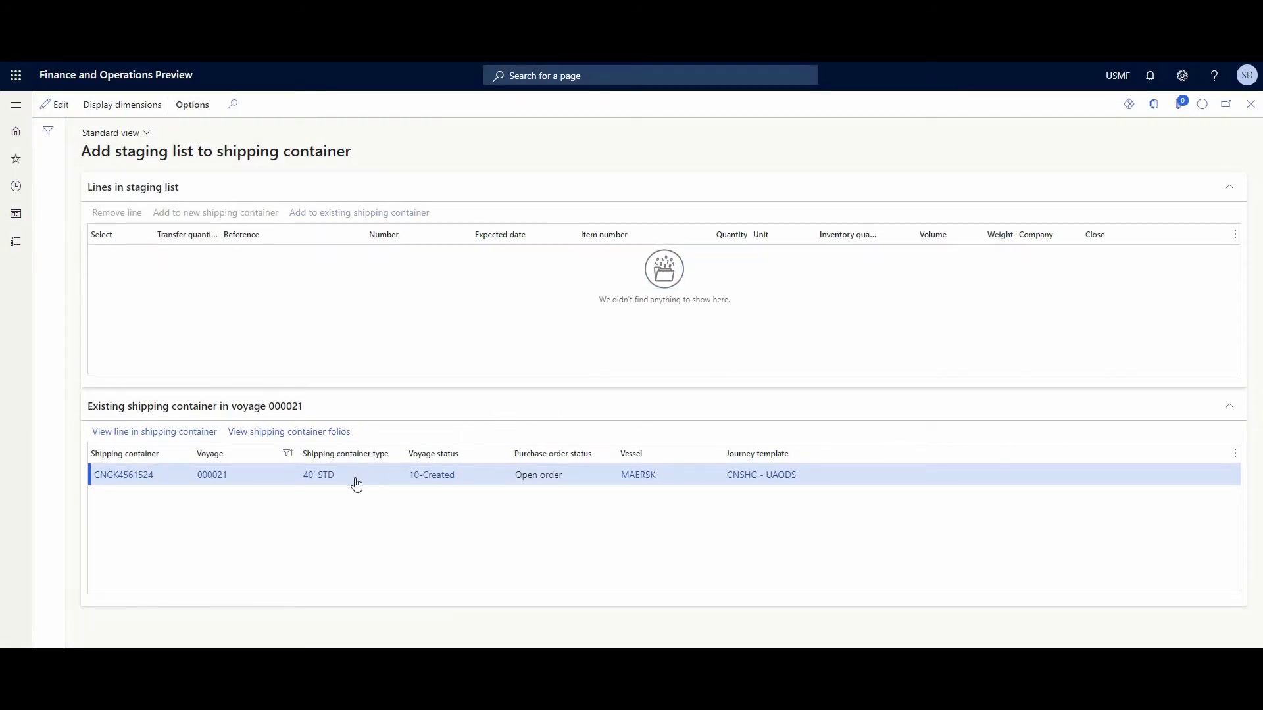
{"action": "left_click", "coordinate": [209, 479]}
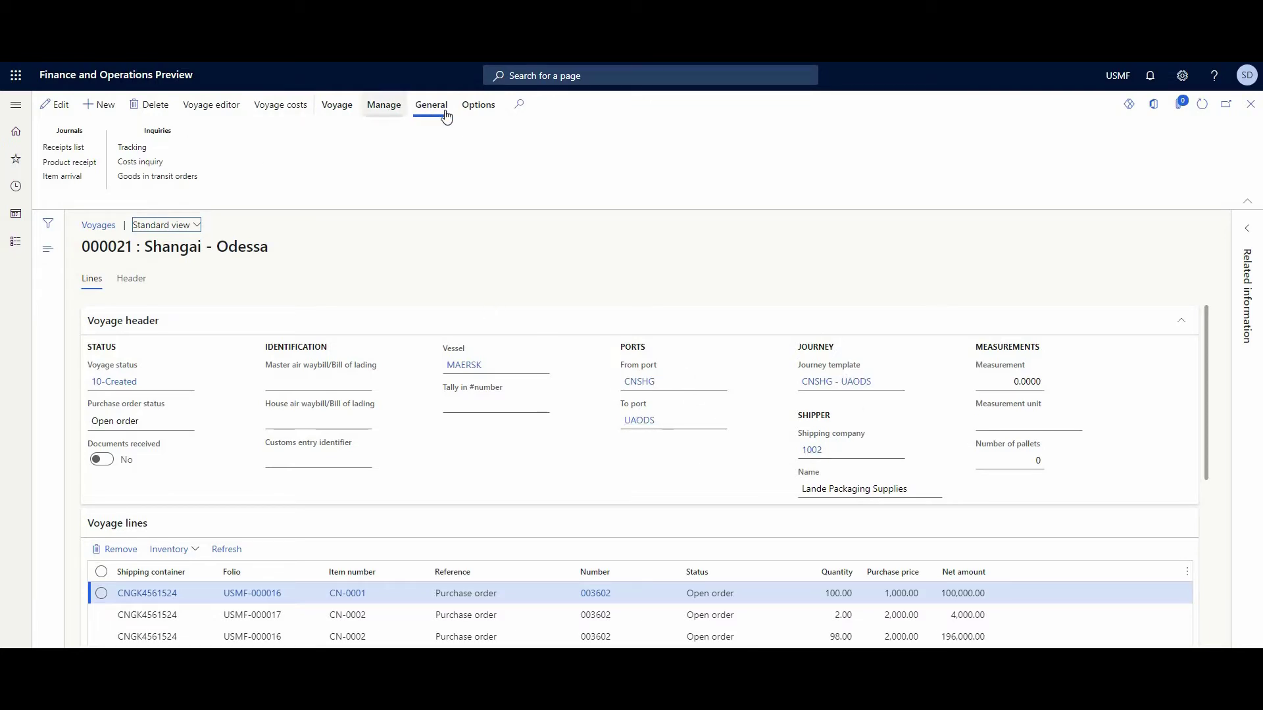
Open tracking for voyage 000021 to see legs 10-LOAD, CNSHG - UAODS and 40-LOCAL
{"action": "left_click", "coordinate": [160, 149]}
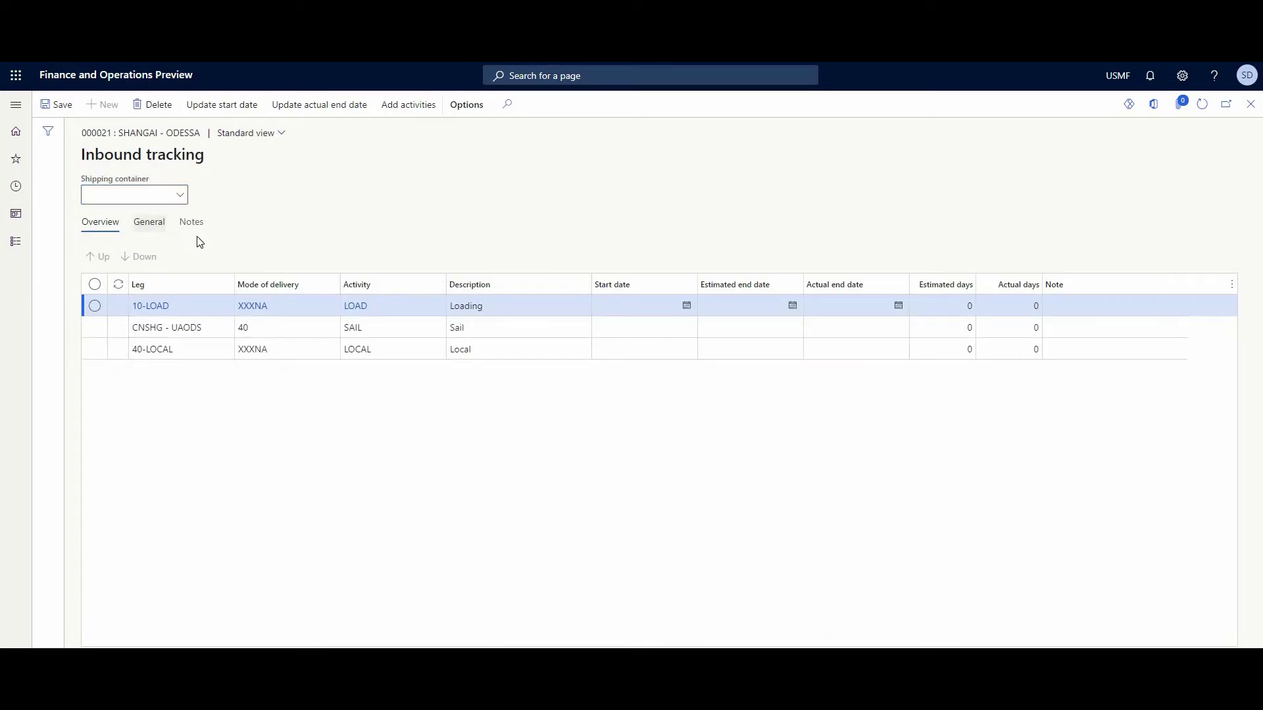
Set the 10-LOAD leg's start date to 4/29/2022
{"action": "left_click", "coordinate": [224, 104]}
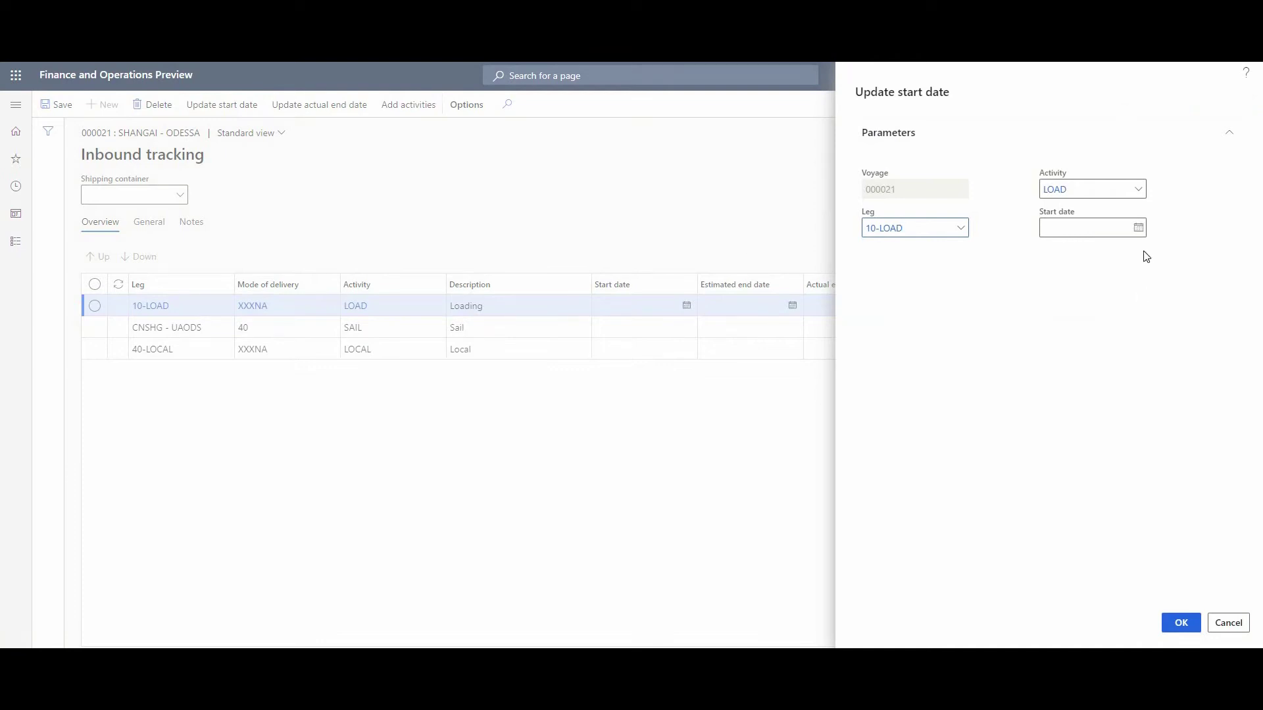
{"action": "left_click", "coordinate": [1139, 228]}
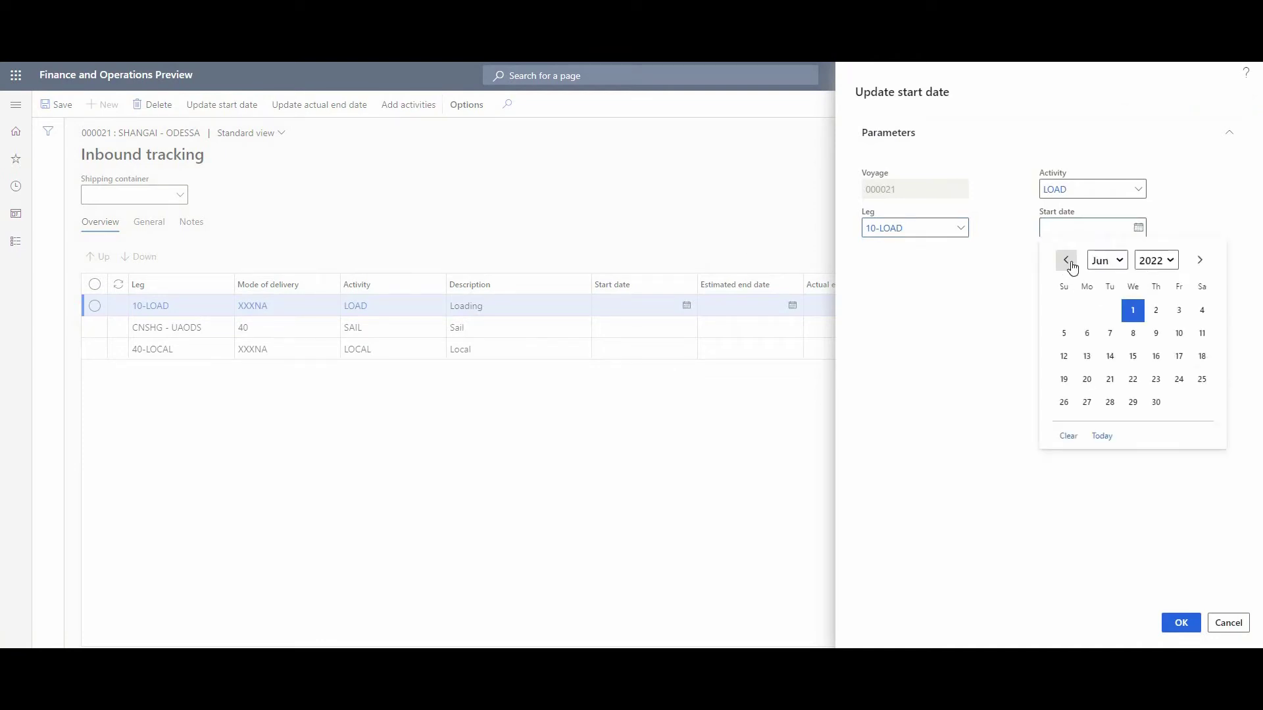
{"action": "left_click", "coordinate": [1066, 261]}
{"action": "left_click", "coordinate": [1067, 260]}
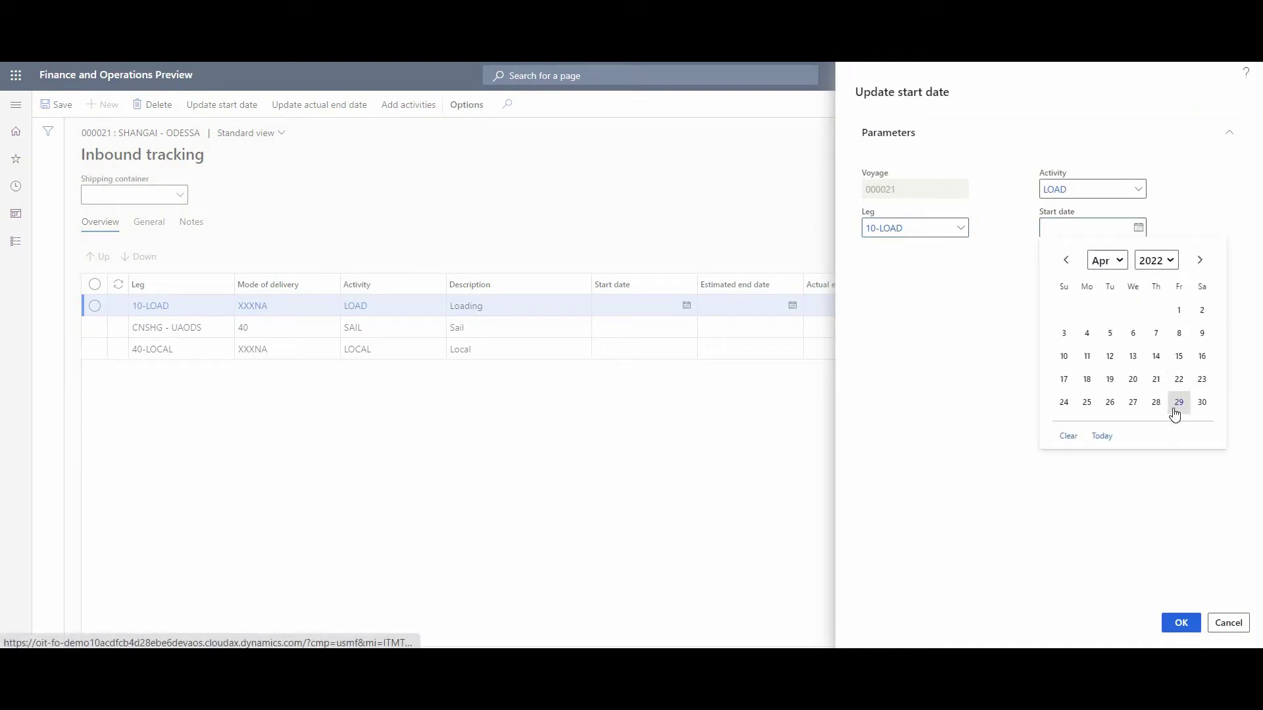
{"action": "left_click", "coordinate": [1179, 402]}
{"action": "left_click", "coordinate": [1180, 623]}
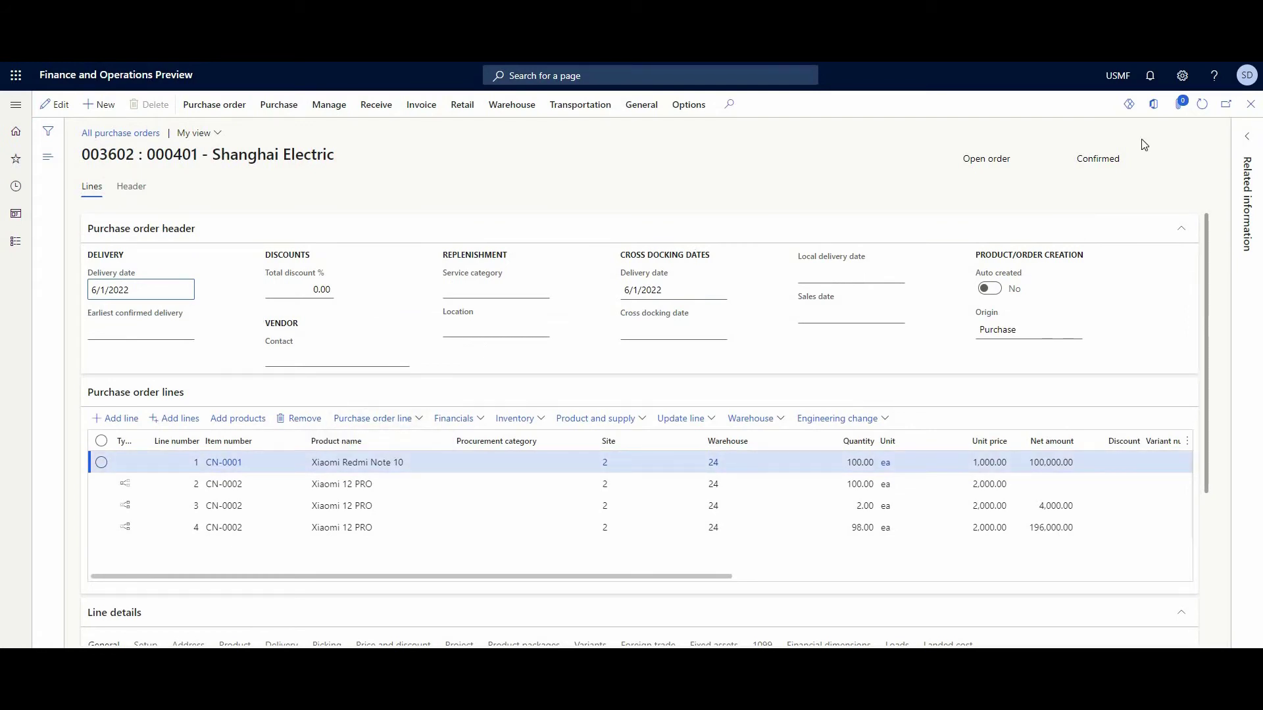
Inspect the PO's earliest confirmed delivery date and line 2, then return to voyage 000021's tracking
{"action": "left_click", "coordinate": [1201, 106]}
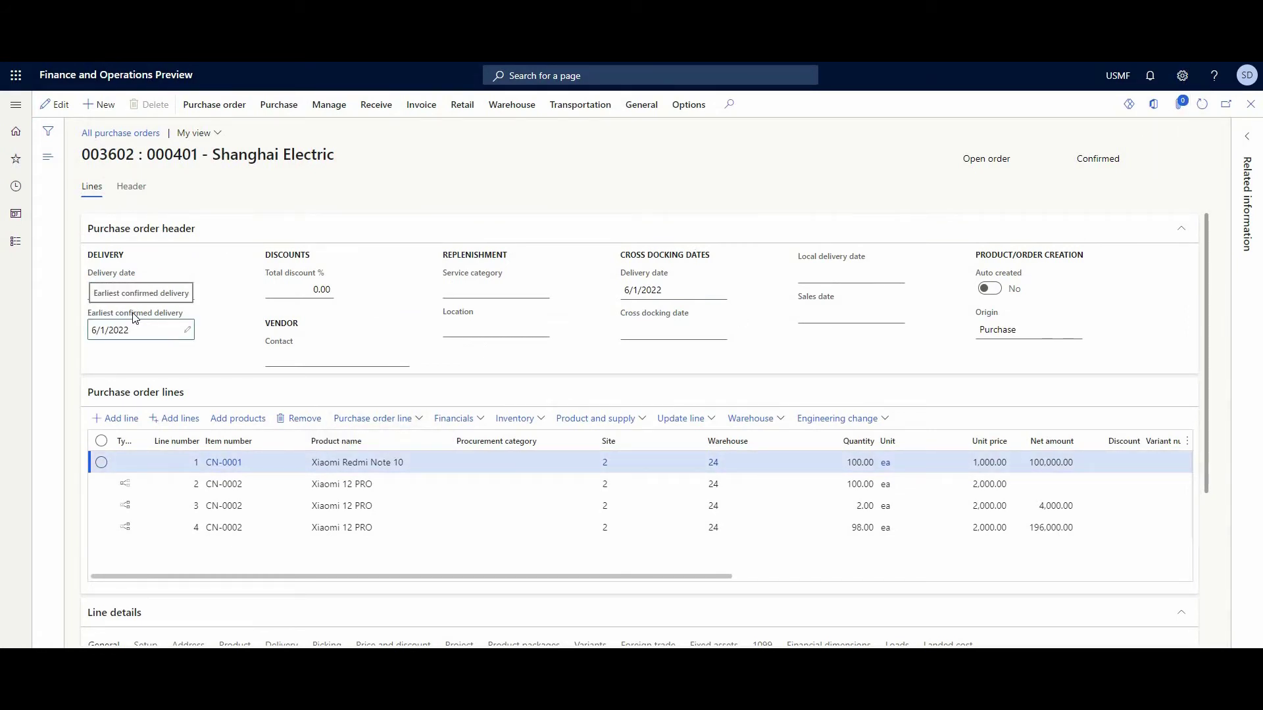
{"action": "left_click_drag", "start_coordinate": [106, 330], "coordinate": [81, 342]}
{"action": "left_click", "coordinate": [101, 484]}
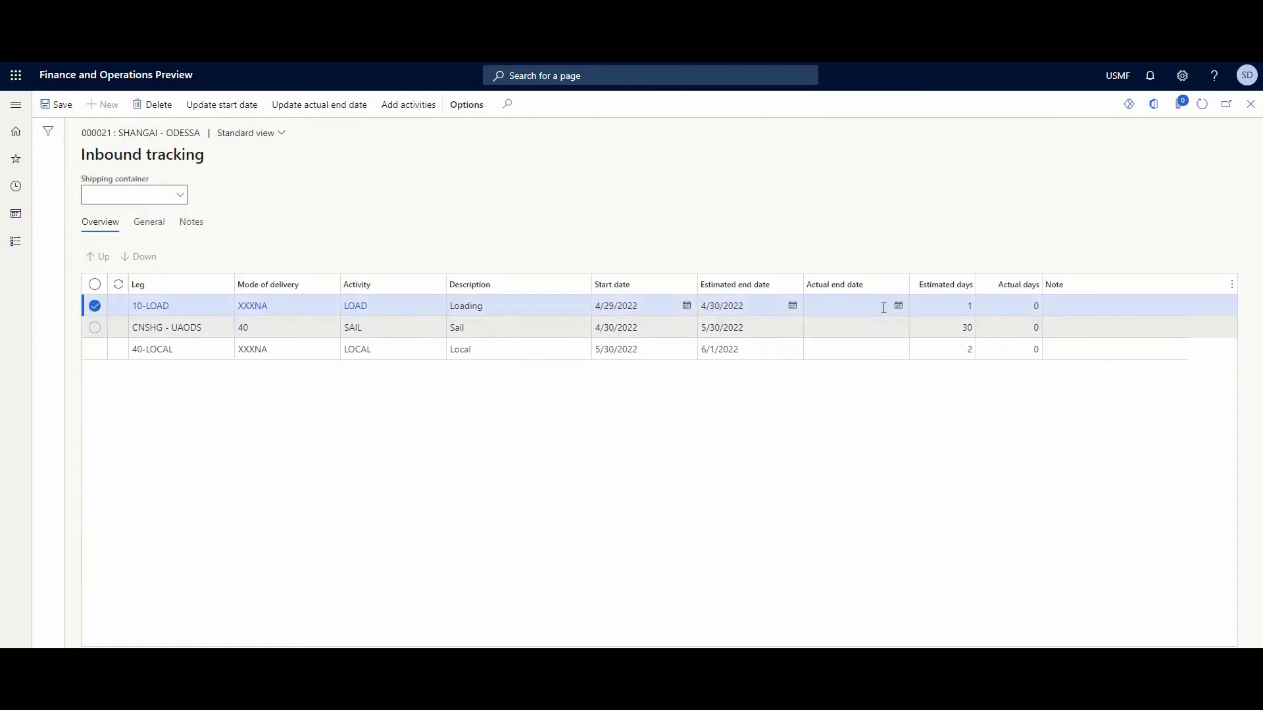
Set leg 10-LOAD's actual end date to 5/1/2022
{"action": "left_click", "coordinate": [899, 305]}
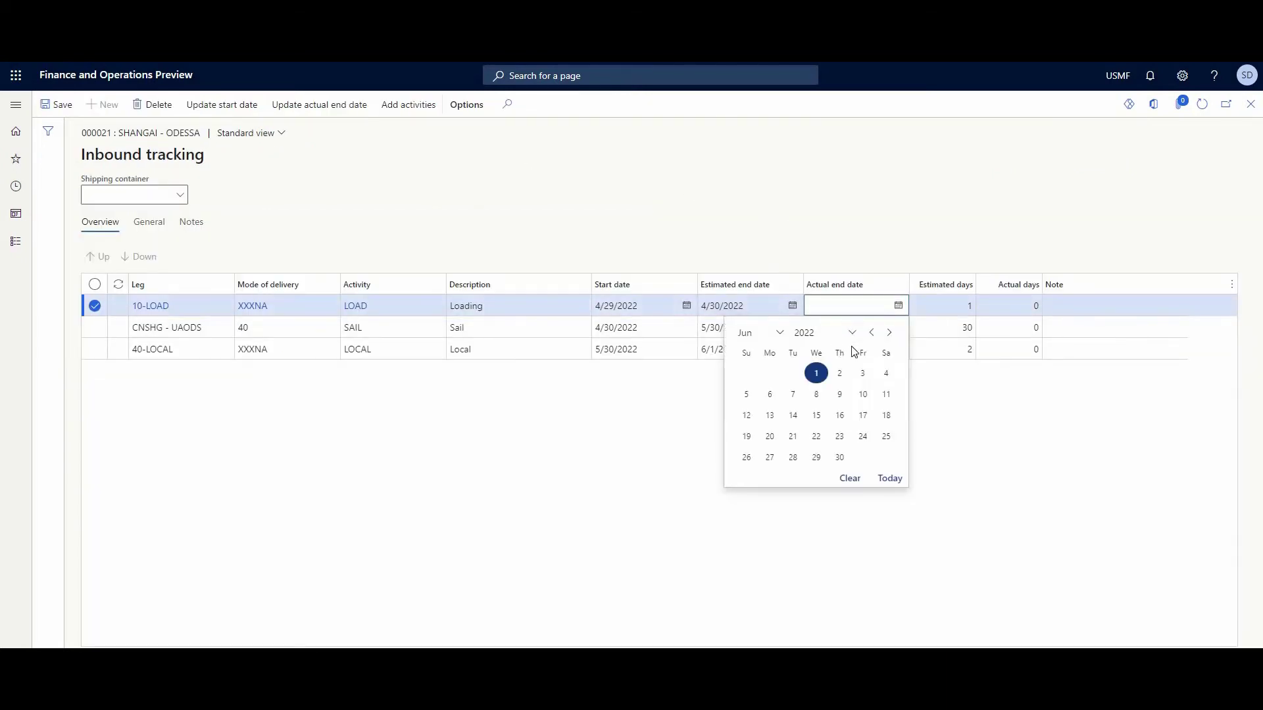
{"action": "left_click", "coordinate": [871, 332]}
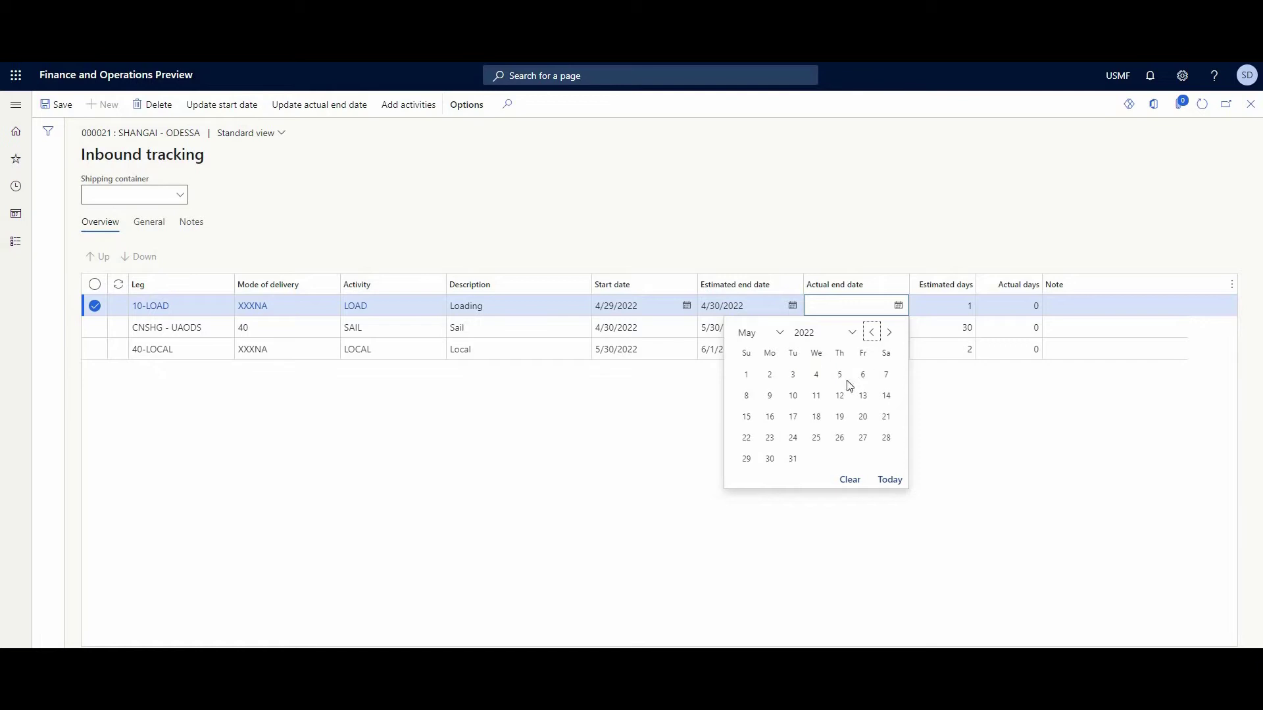
{"action": "left_click", "coordinate": [747, 375]}
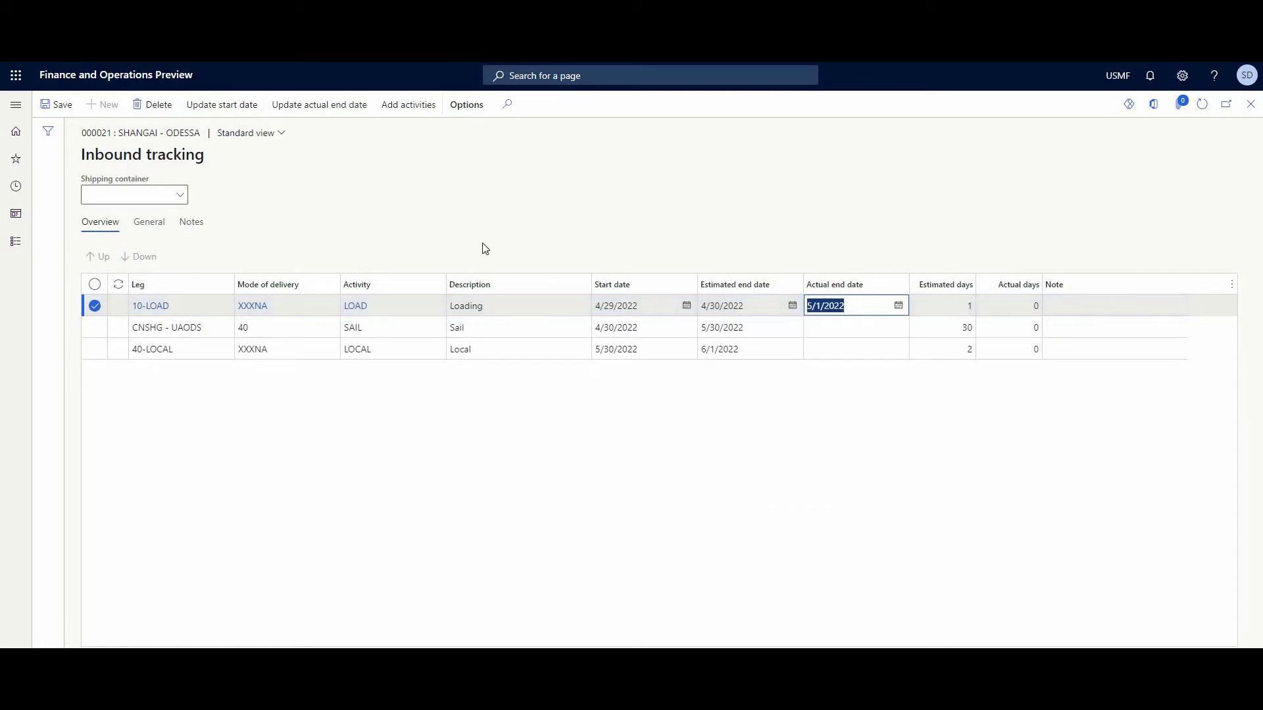
Add the note 'Problems with delivery to the port of Shanghai' and check the local leg's new estimated end
{"action": "left_click", "coordinate": [191, 222]}
{"action": "left_click", "coordinate": [113, 303]}
{"action": "type", "text": "Problems with delivery to the port of Shanghai"}
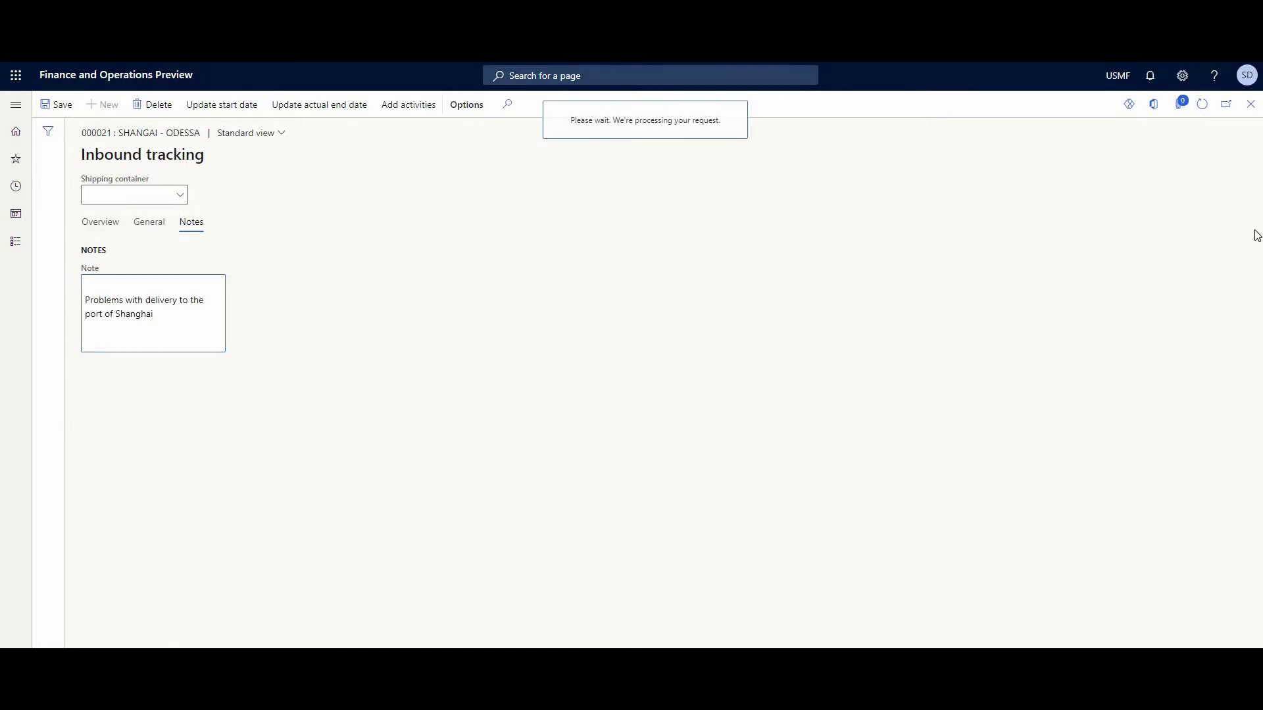
{"action": "left_click", "coordinate": [108, 225]}
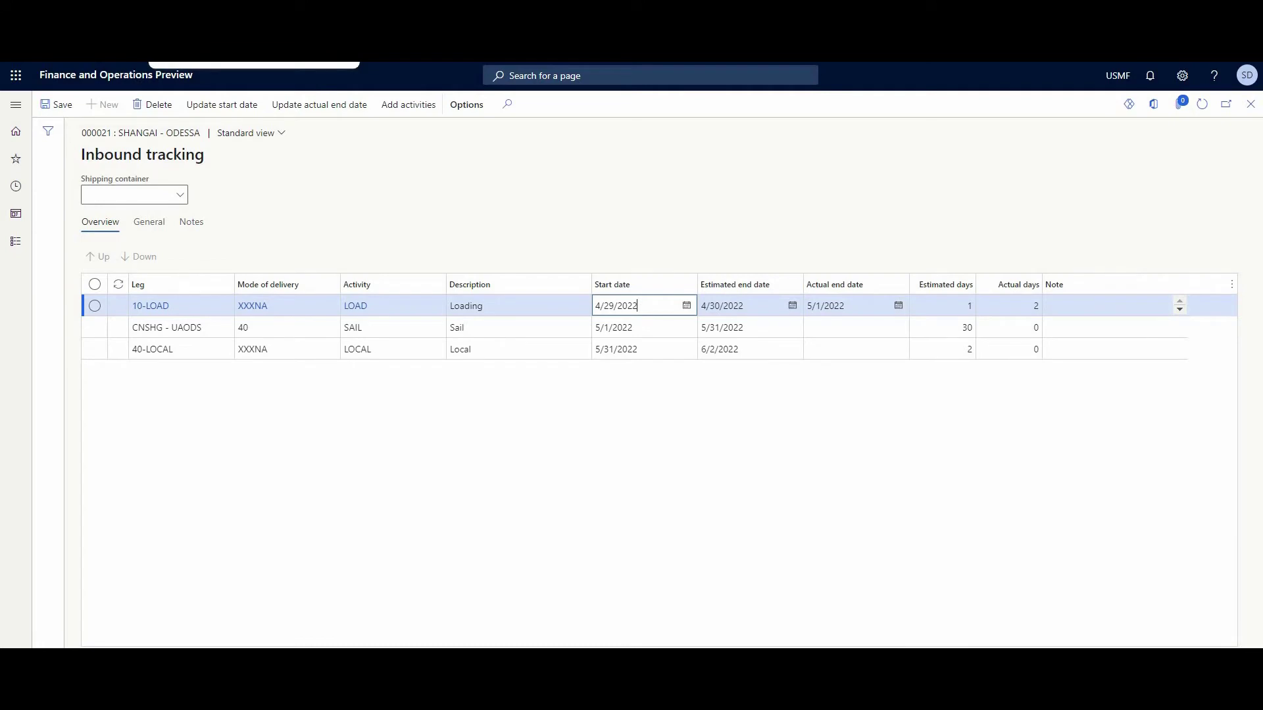
{"action": "left_click", "coordinate": [712, 350]}
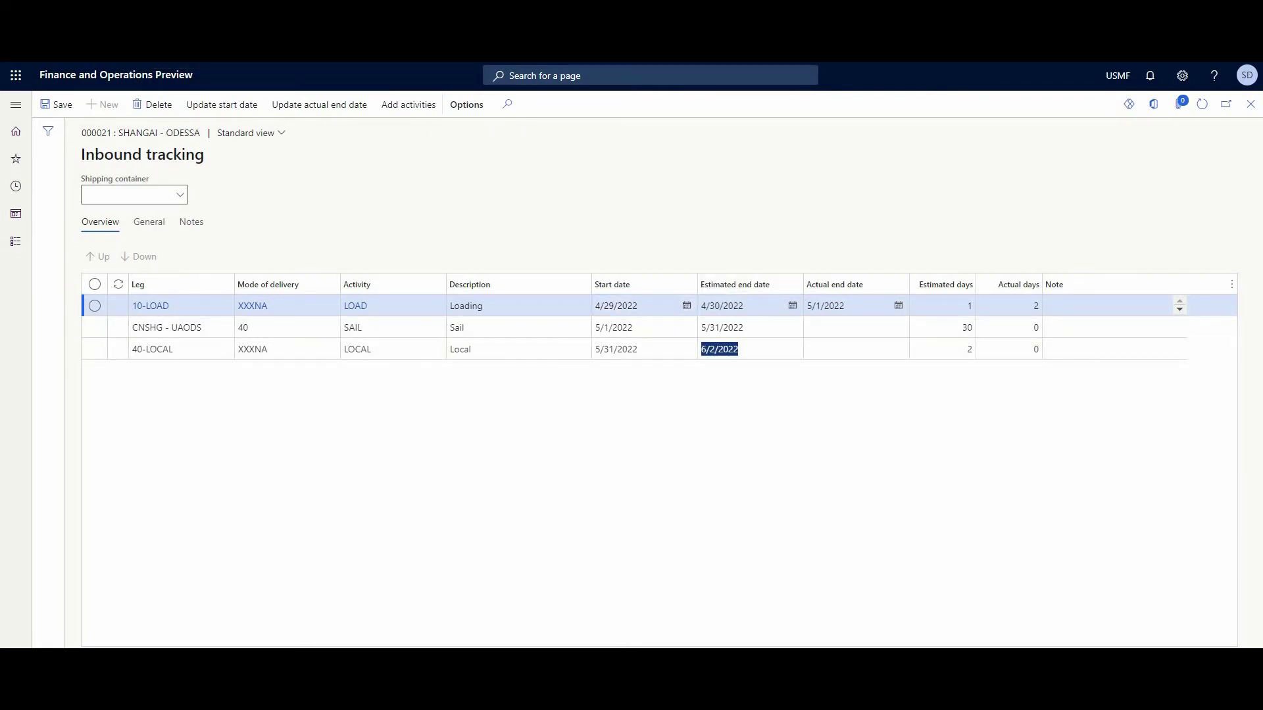
Back on purchase order 003602, verify the earliest confirmed delivery now reads 6/2/2022
{"action": "left_click", "coordinate": [1250, 104]}
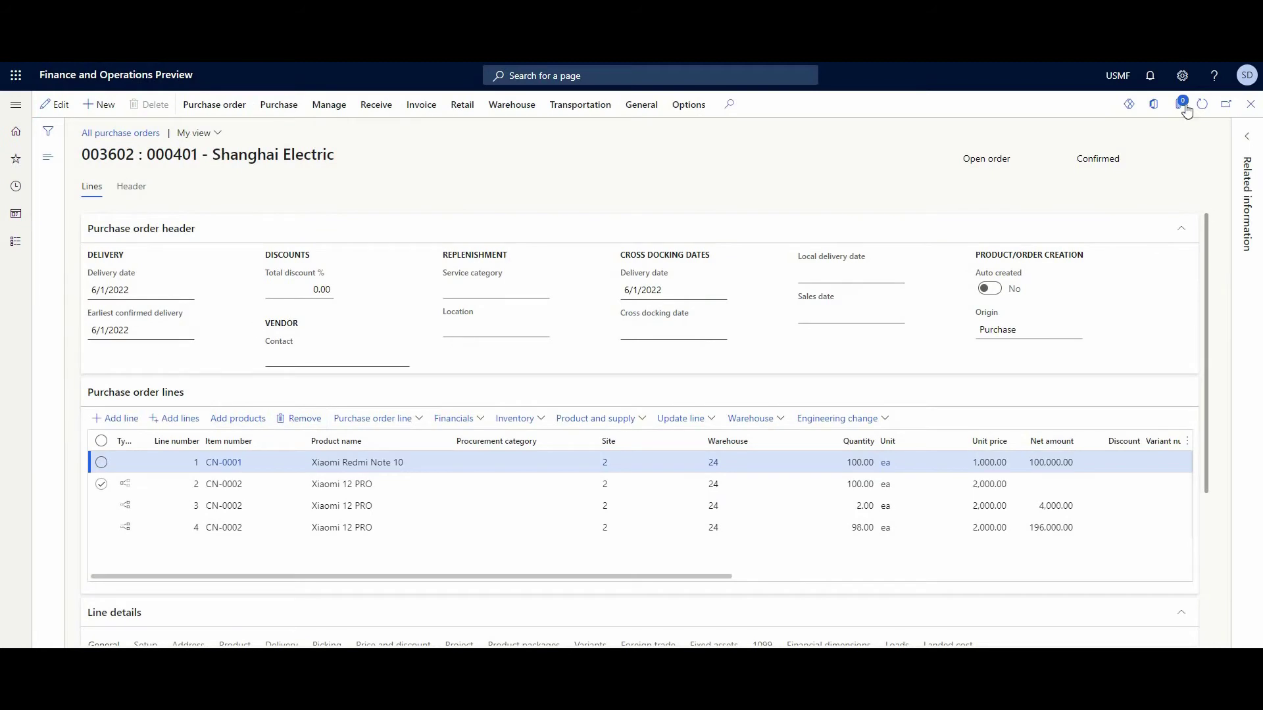
{"action": "double_click", "coordinate": [129, 313]}
{"action": "double_click", "coordinate": [99, 330]}
{"action": "type", "text": "2"}
{"action": "double_click", "coordinate": [97, 329]}
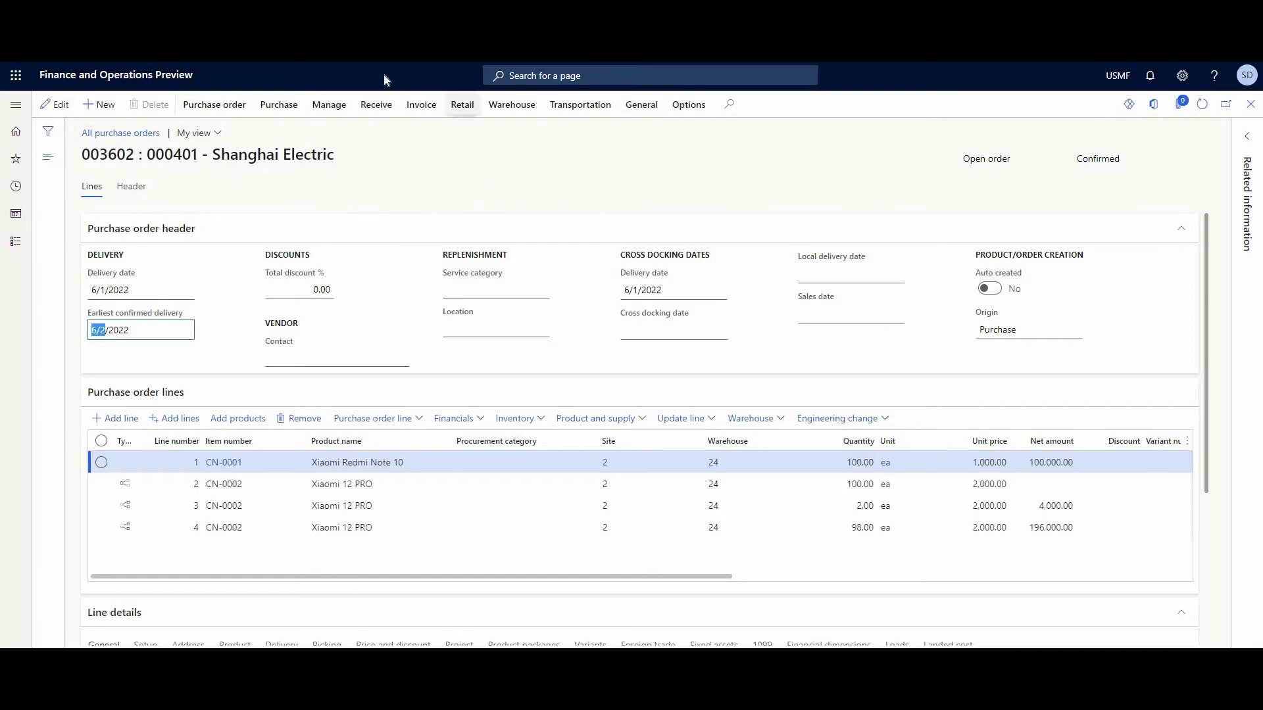
Generate an invoice from the order with the invoice number, description INV and date 6/1/2022, then post it
{"action": "left_click", "coordinate": [431, 120]}
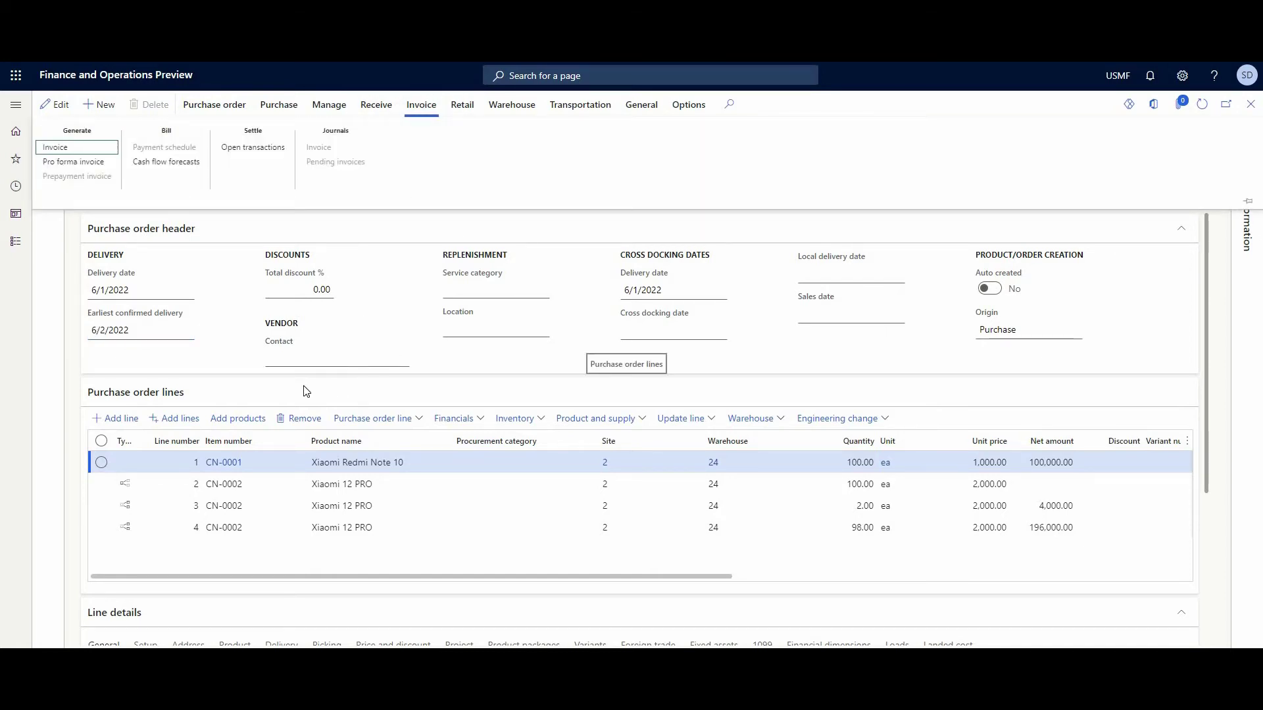
{"action": "left_click", "coordinate": [93, 140]}
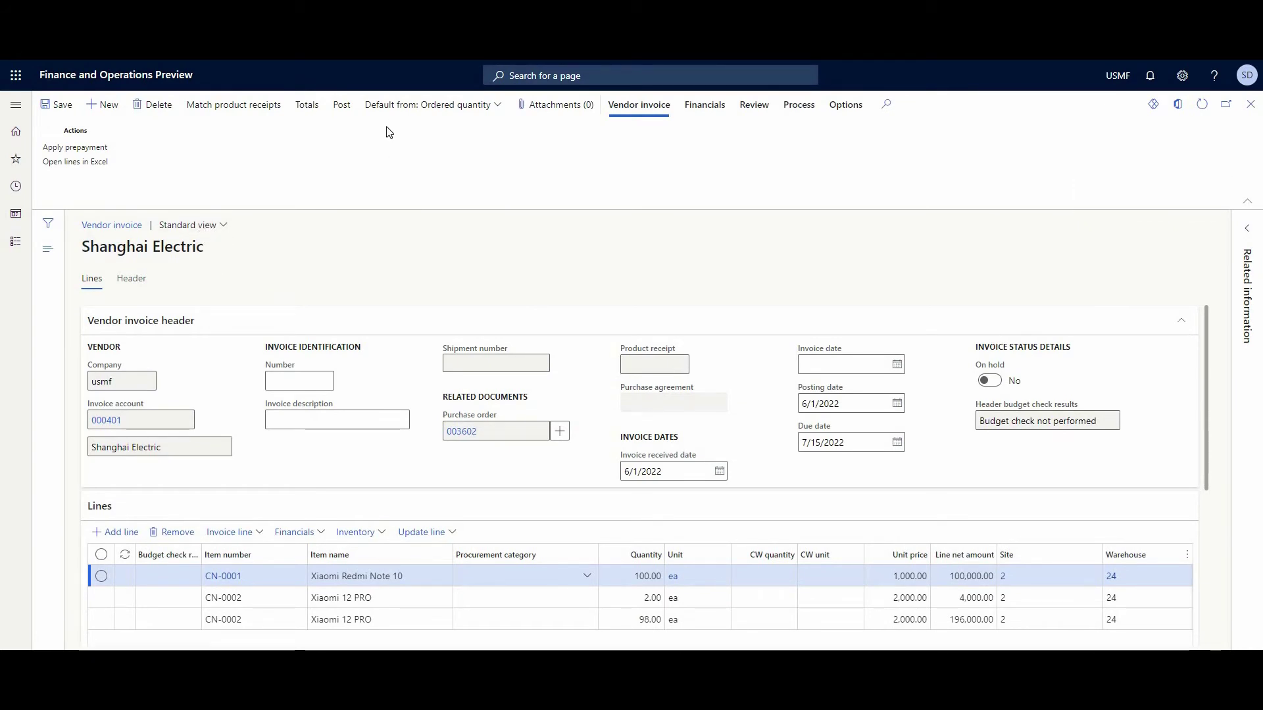
{"action": "left_click", "coordinate": [313, 387]}
{"action": "type", "text": "563124"}
{"action": "key", "text": "Tab"}
{"action": "type", "text": "INV"}
{"action": "key", "text": "Tab"}
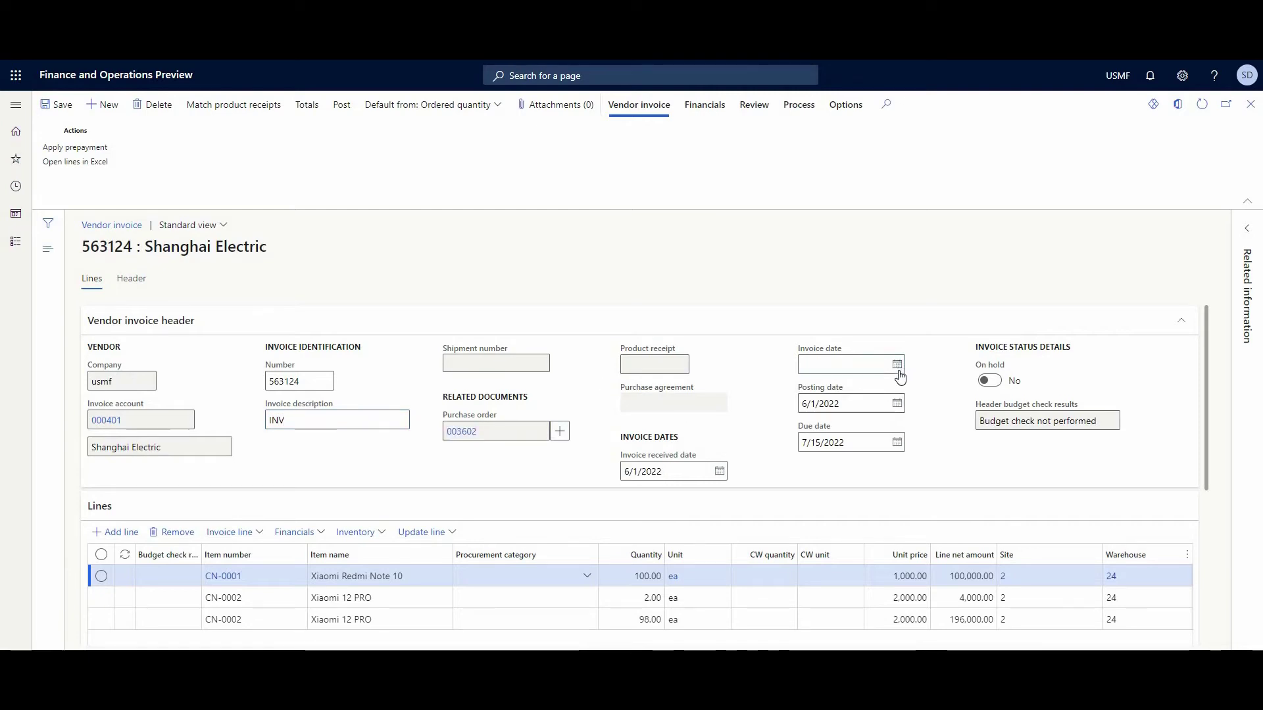
{"action": "left_click", "coordinate": [896, 364]}
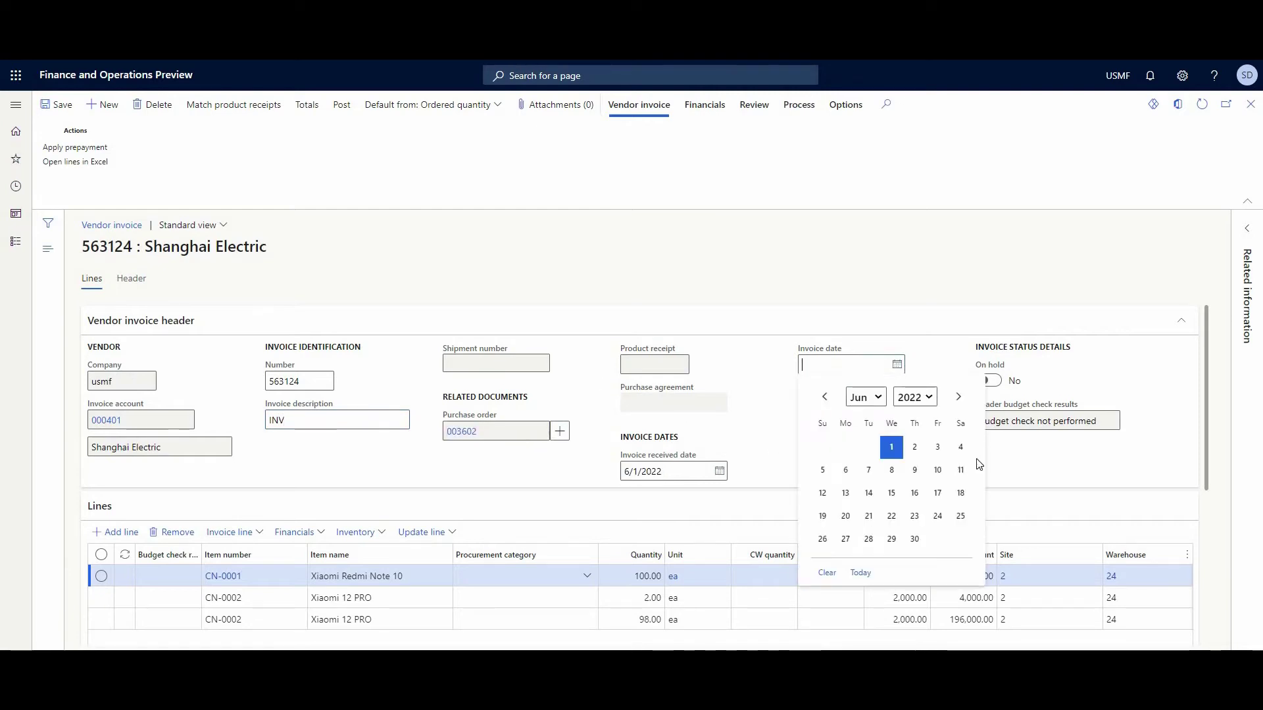
{"action": "left_click", "coordinate": [892, 447]}
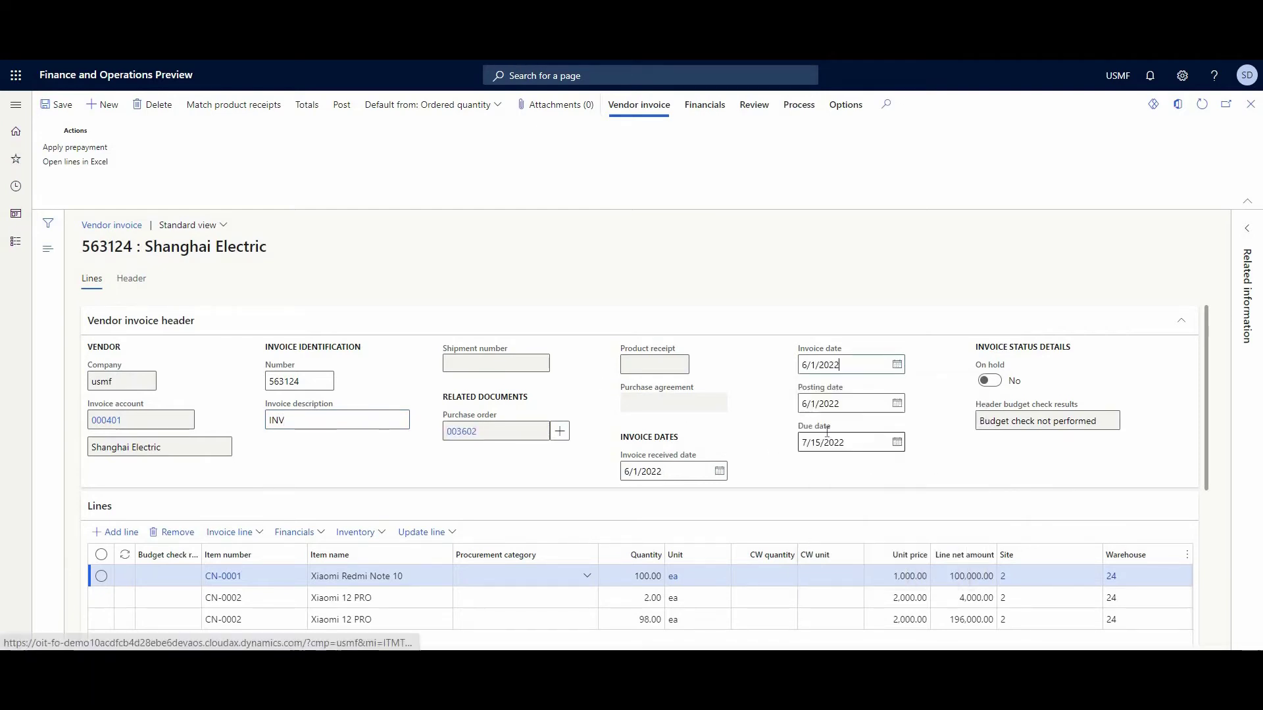
{"action": "left_click", "coordinate": [341, 105]}
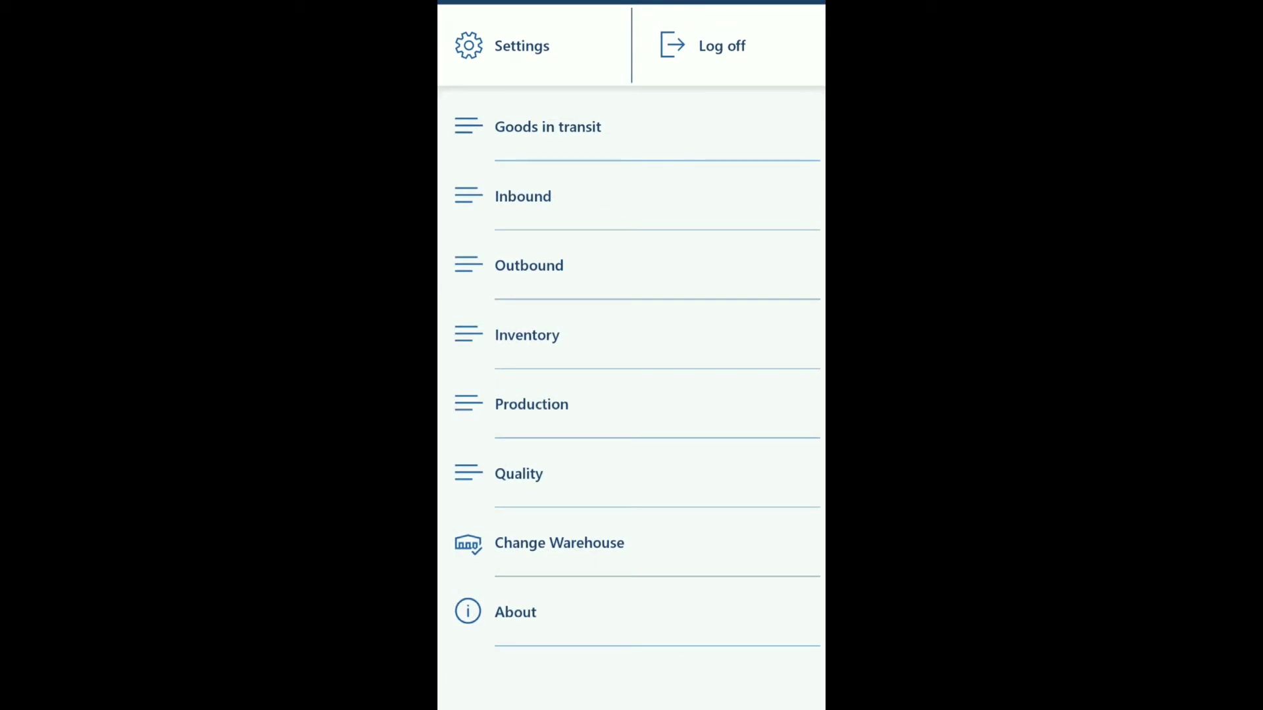
Start GIT receive under Goods in transit to reach the quantity entry for item CN-0001
{"action": "left_click", "coordinate": [547, 127]}
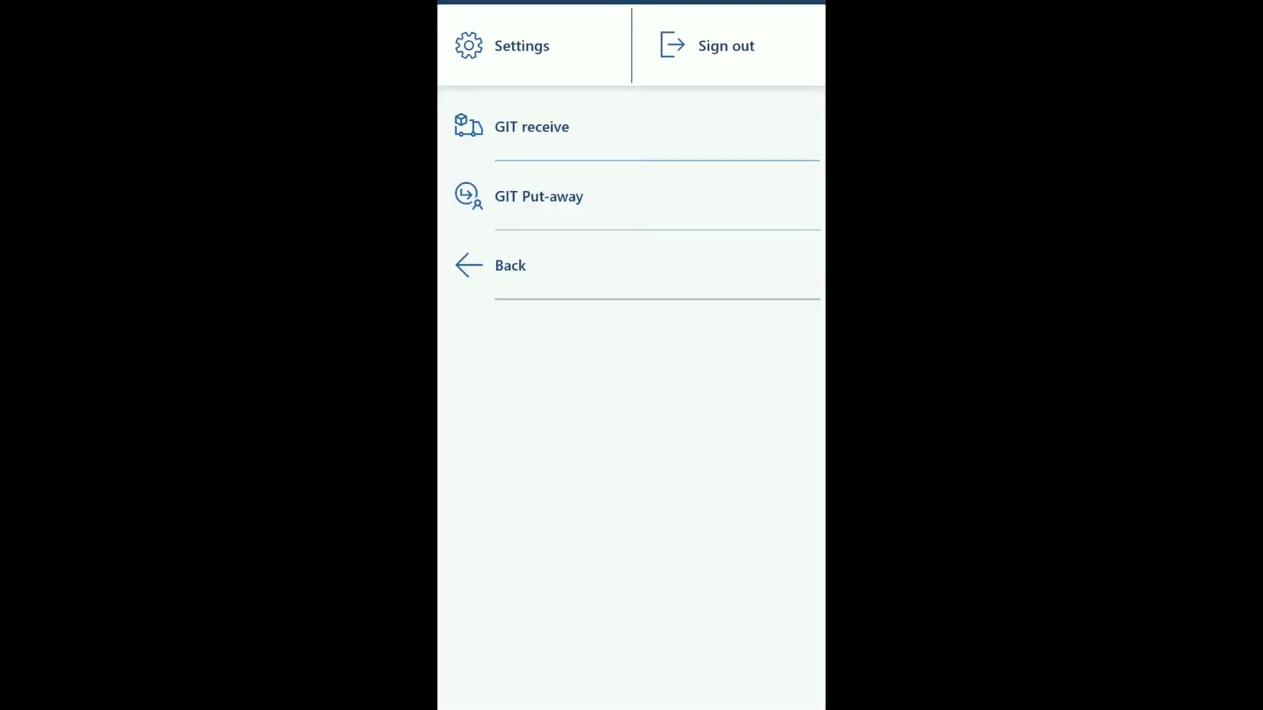
{"action": "left_click", "coordinate": [531, 127]}
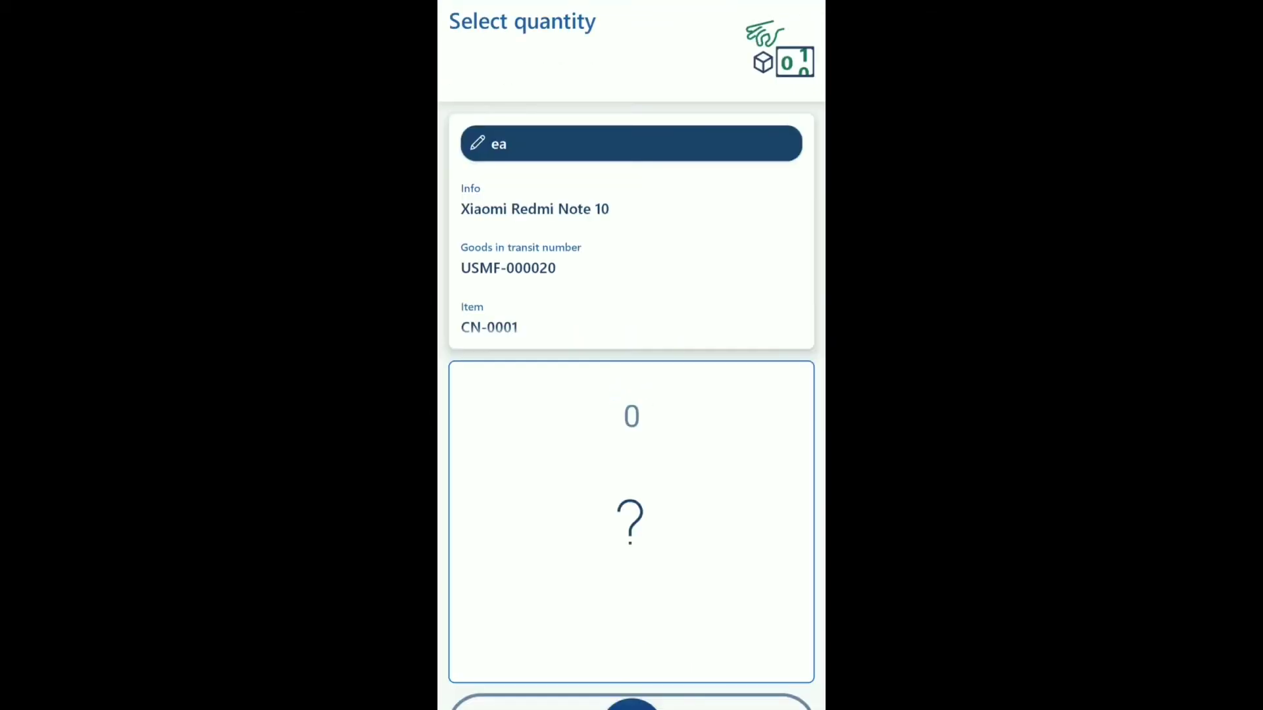
Enter and confirm a received quantity of 100 for CN-0001 (Xiaomi Redmi Note 10)
{"action": "scroll", "coordinate": [632, 520], "scroll_direction": "up", "scroll_amount": 10}
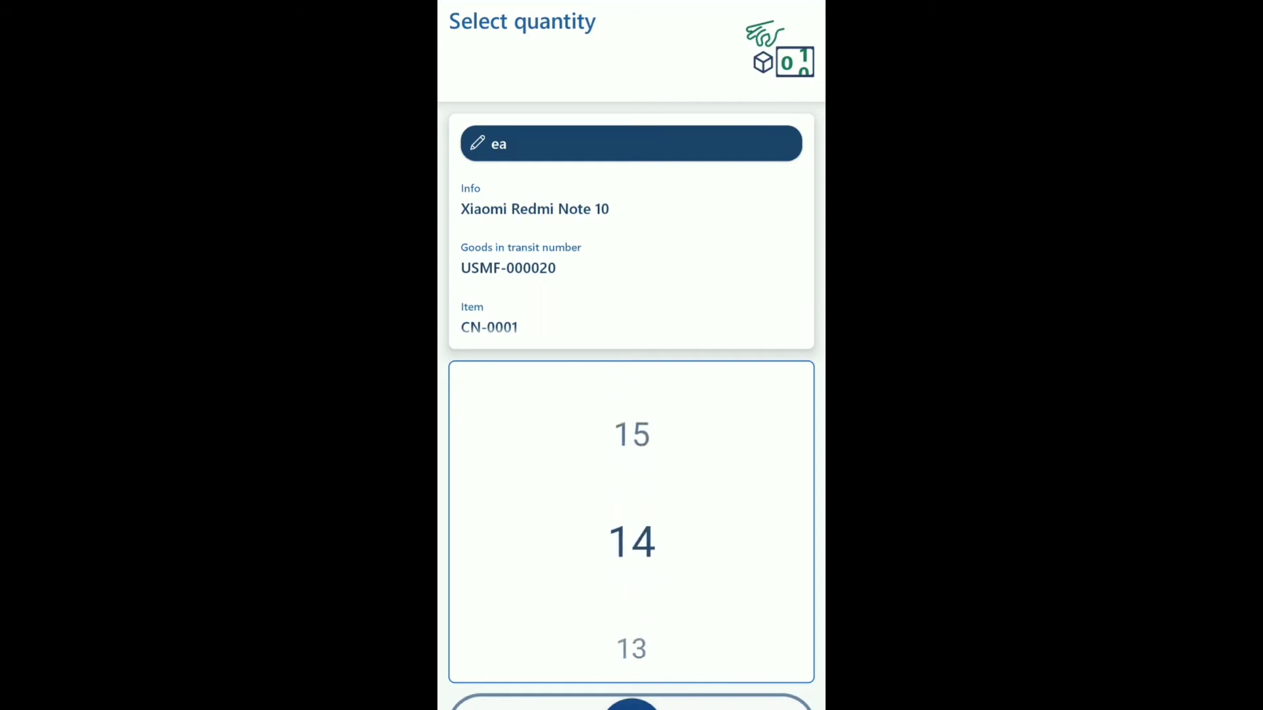
{"action": "left_click", "coordinate": [632, 631]}
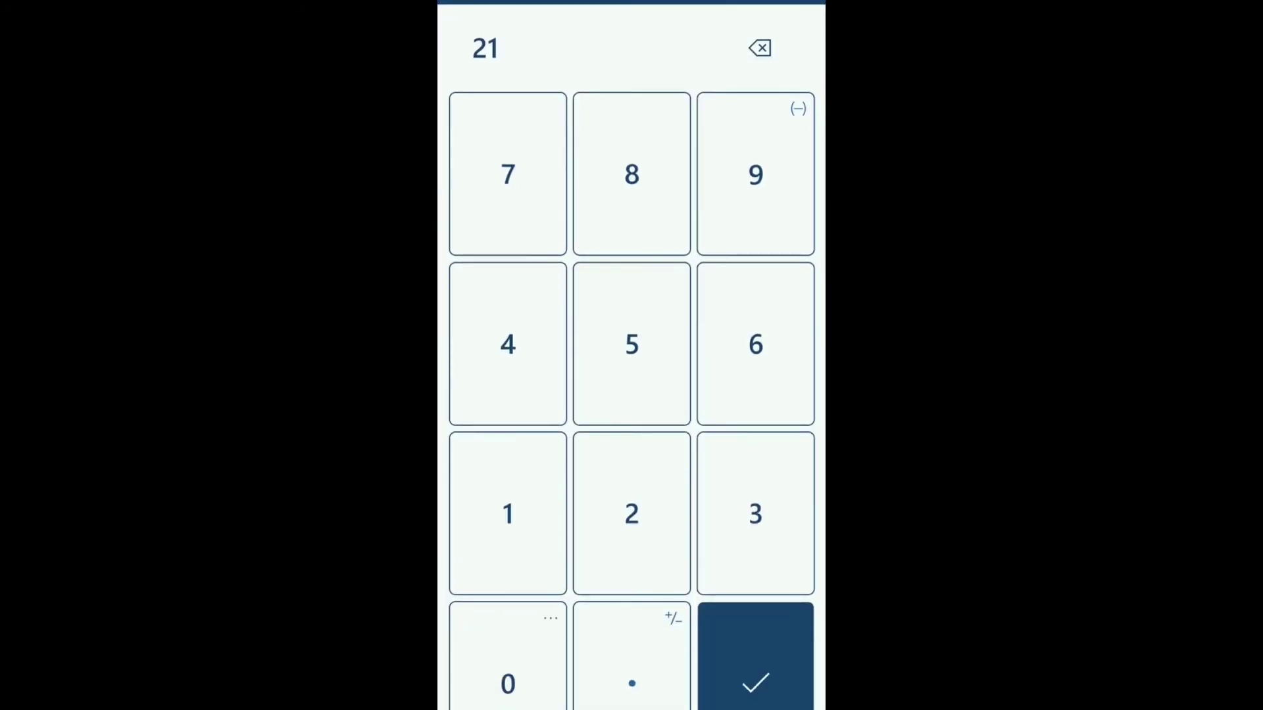
{"action": "key", "text": "BackSpace"}
{"action": "key", "text": "BackSpace"}
{"action": "type", "text": "1000"}
{"action": "left_click", "coordinate": [755, 657]}
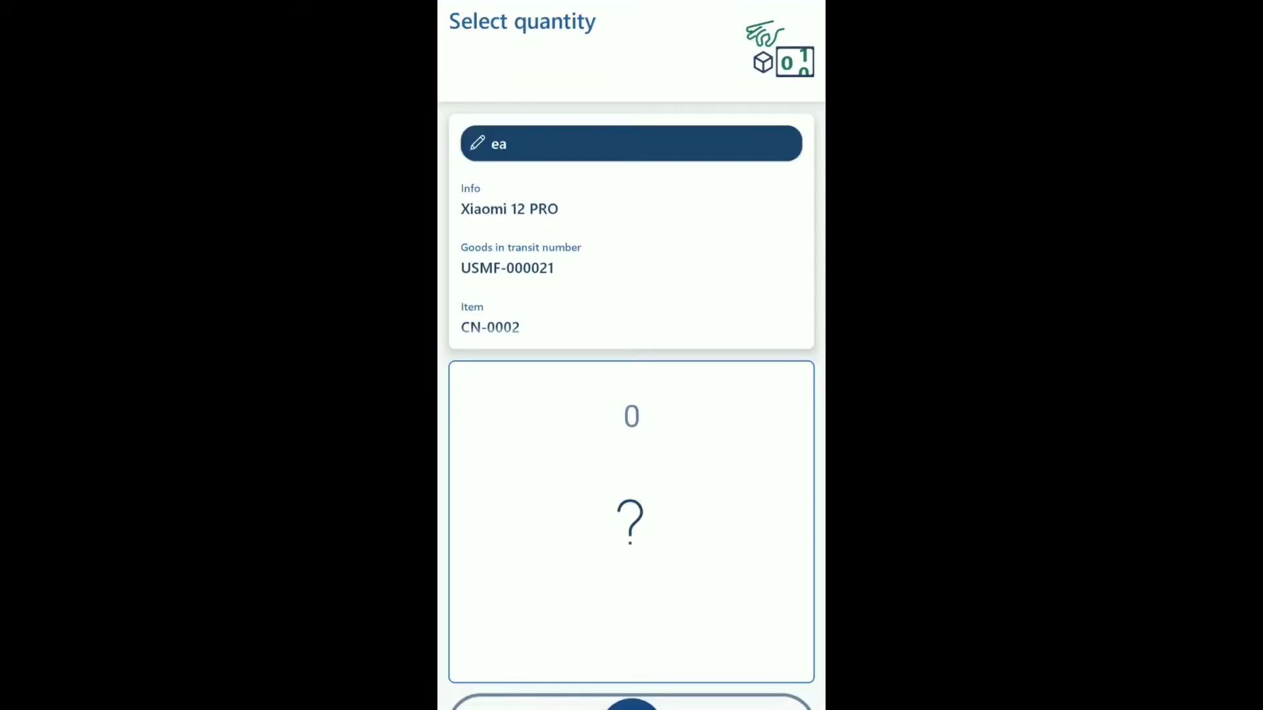
Enter and confirm a received quantity of 98 for CN-0002 (Xiaomi 12 PRO)
{"action": "scroll", "coordinate": [631, 523], "scroll_direction": "up", "scroll_amount": 10}
{"action": "scroll", "coordinate": [631, 523], "scroll_direction": "up", "scroll_amount": 1}
{"action": "left_click", "coordinate": [631, 523]}
{"action": "key", "text": "BackSpace"}
{"action": "key", "text": "BackSpace"}
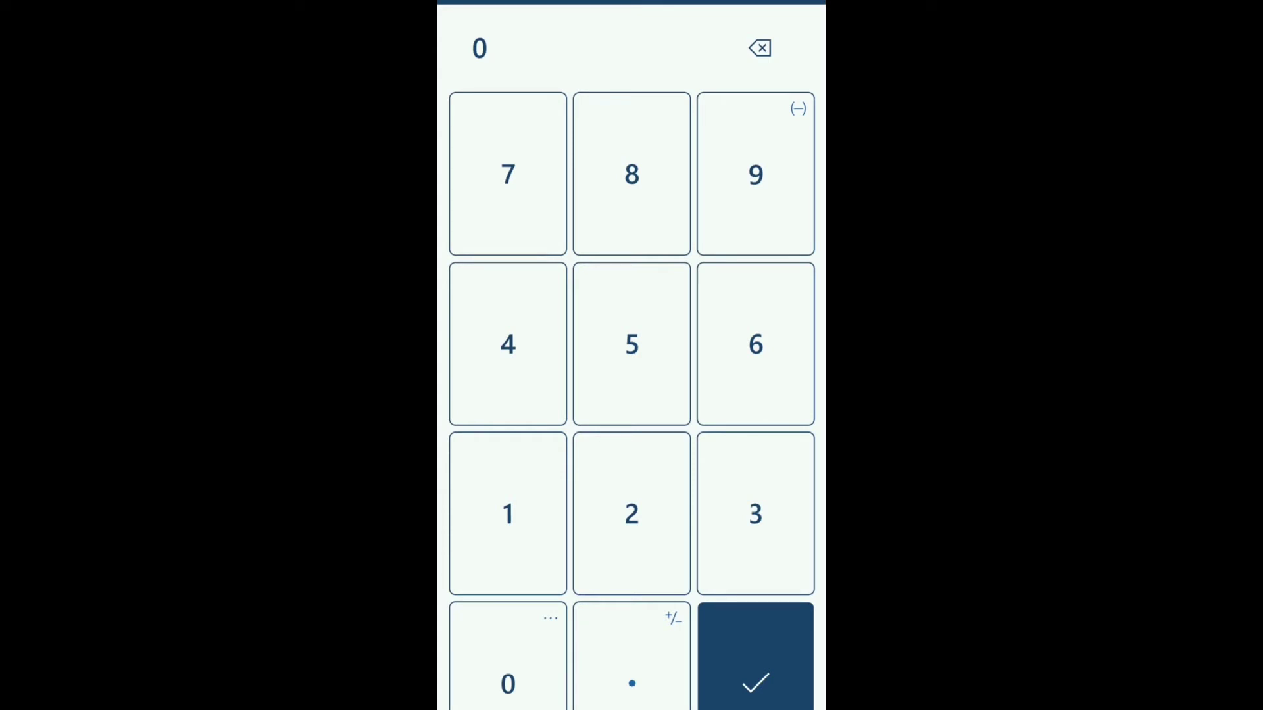
{"action": "type", "text": "98"}
{"action": "key", "text": "Return"}
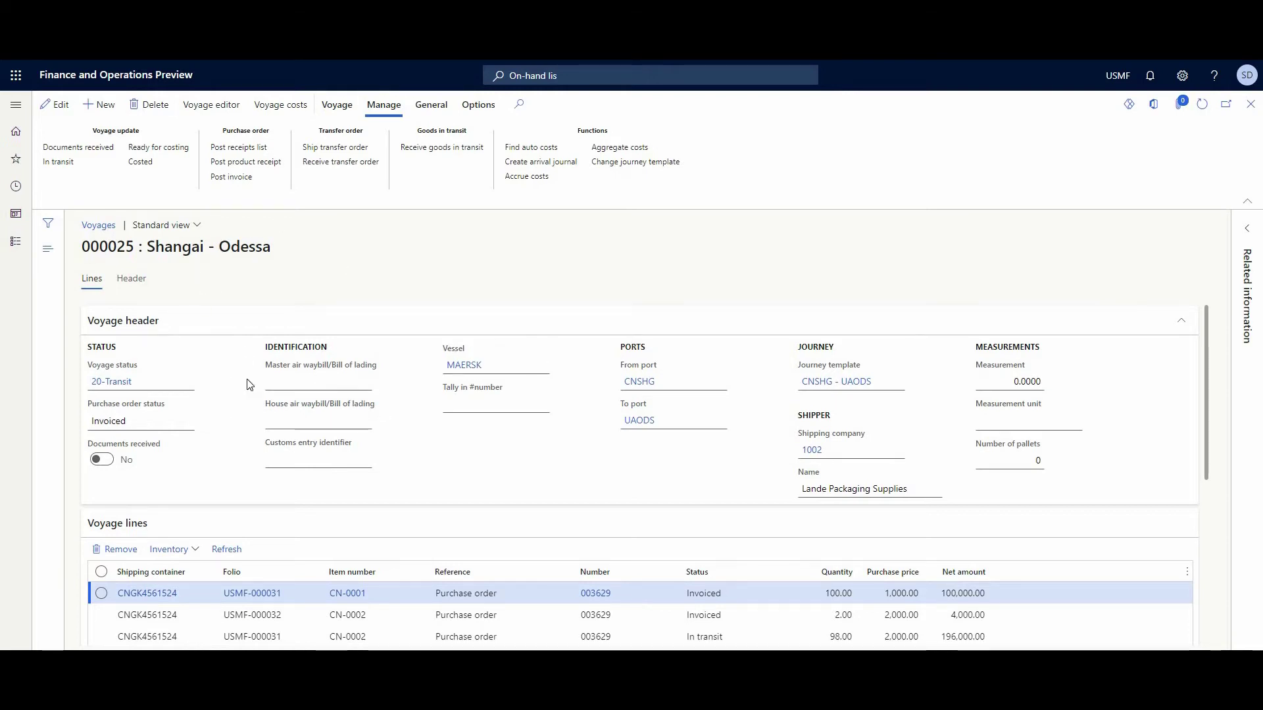
{"action": "scroll", "coordinate": [264, 392], "scroll_direction": "down", "scroll_amount": 1}
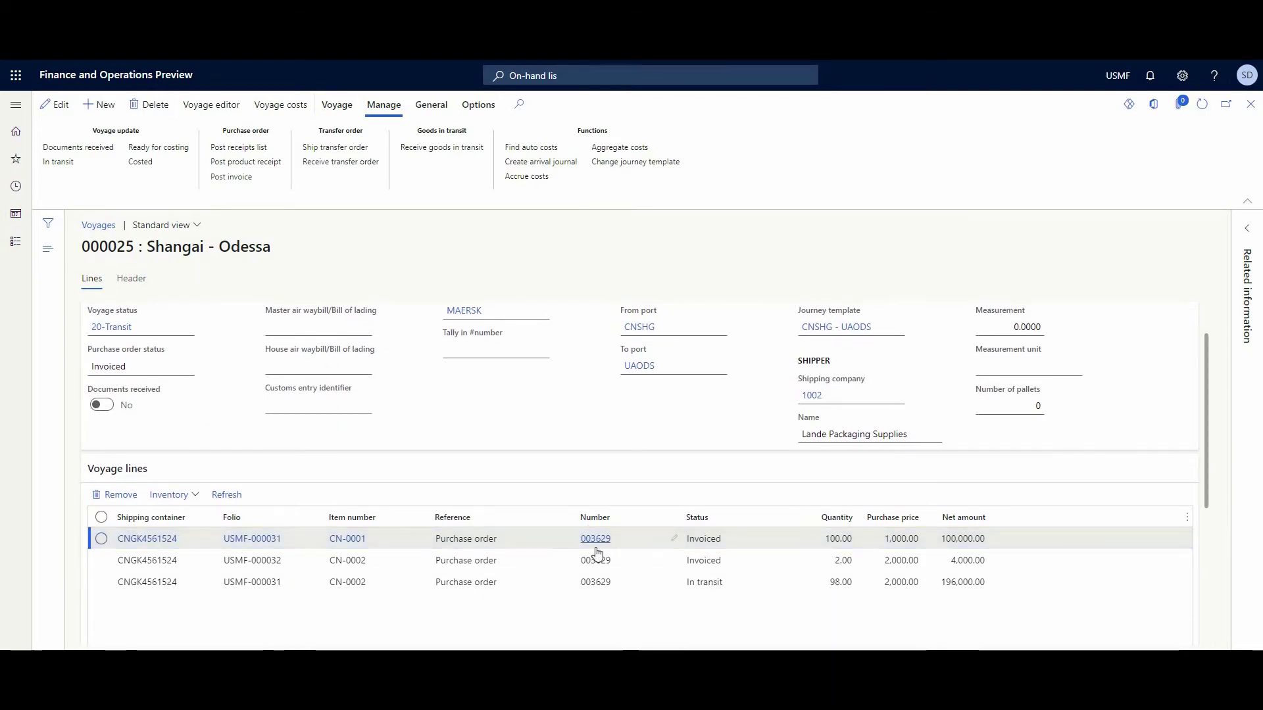
{"action": "left_click", "coordinate": [734, 539]}
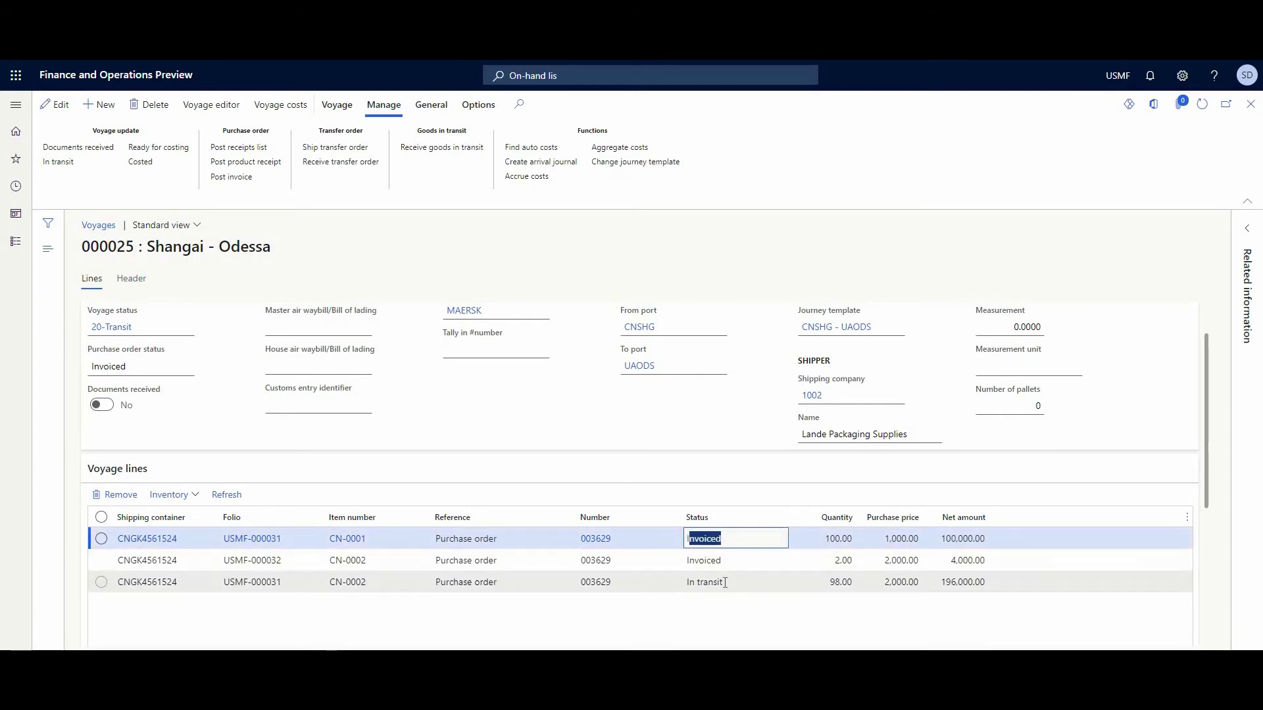
{"action": "triple_click", "coordinate": [705, 583]}
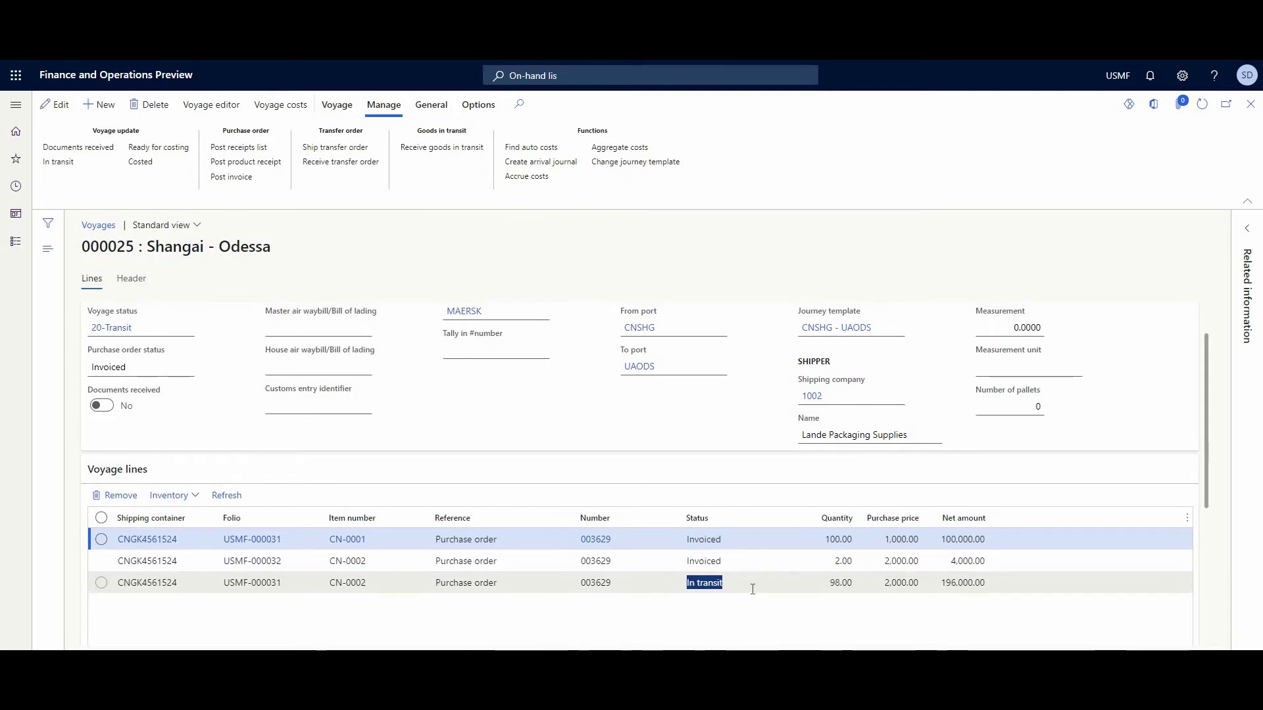
{"action": "scroll", "coordinate": [752, 587], "scroll_direction": "up", "scroll_amount": 1}
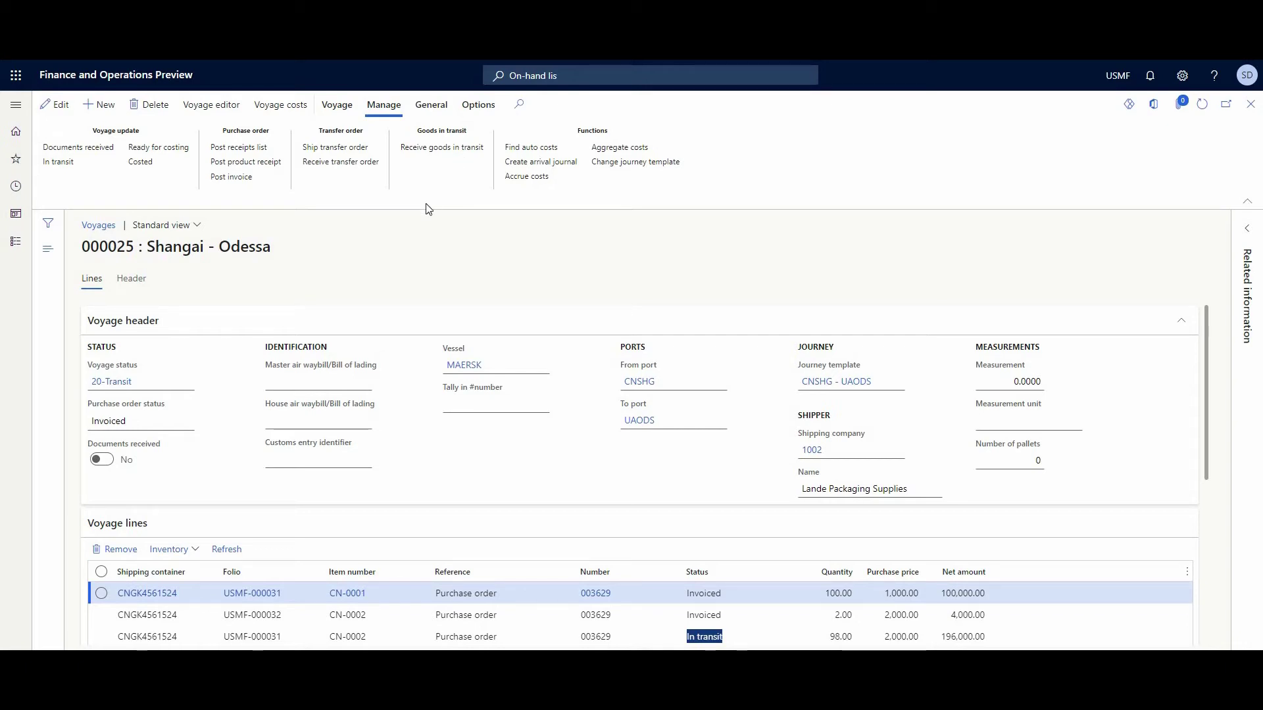
Receive the voyage's remaining goods in transit with quantity 0 and Close ticked
{"action": "left_click", "coordinate": [445, 155]}
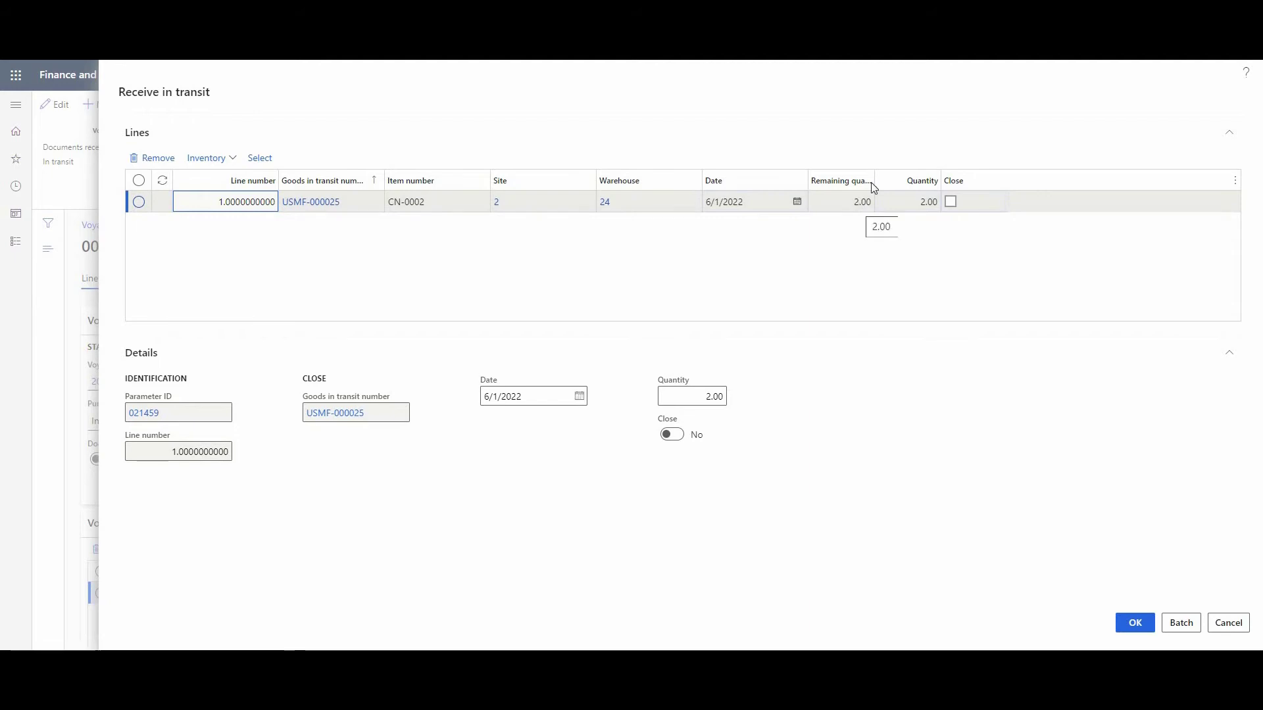
{"action": "left_click", "coordinate": [916, 206]}
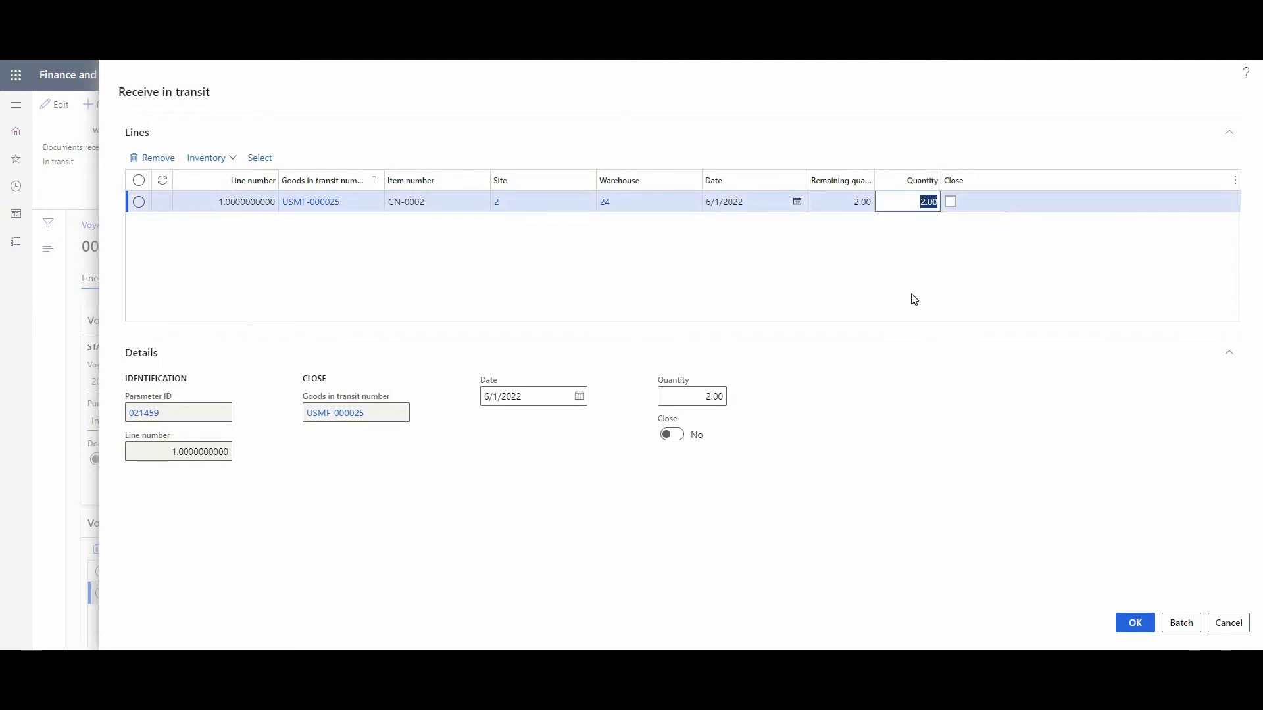
{"action": "type", "text": "0"}
{"action": "left_click", "coordinate": [950, 201]}
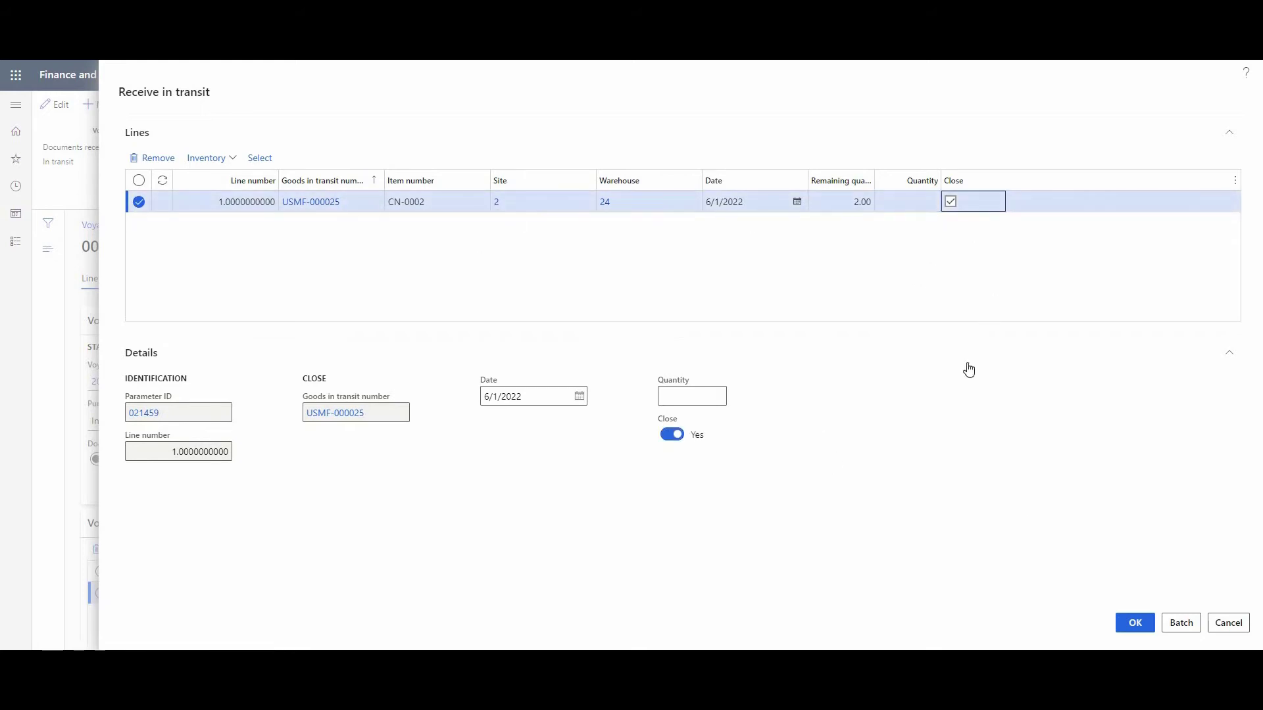
{"action": "left_click", "coordinate": [1131, 630]}
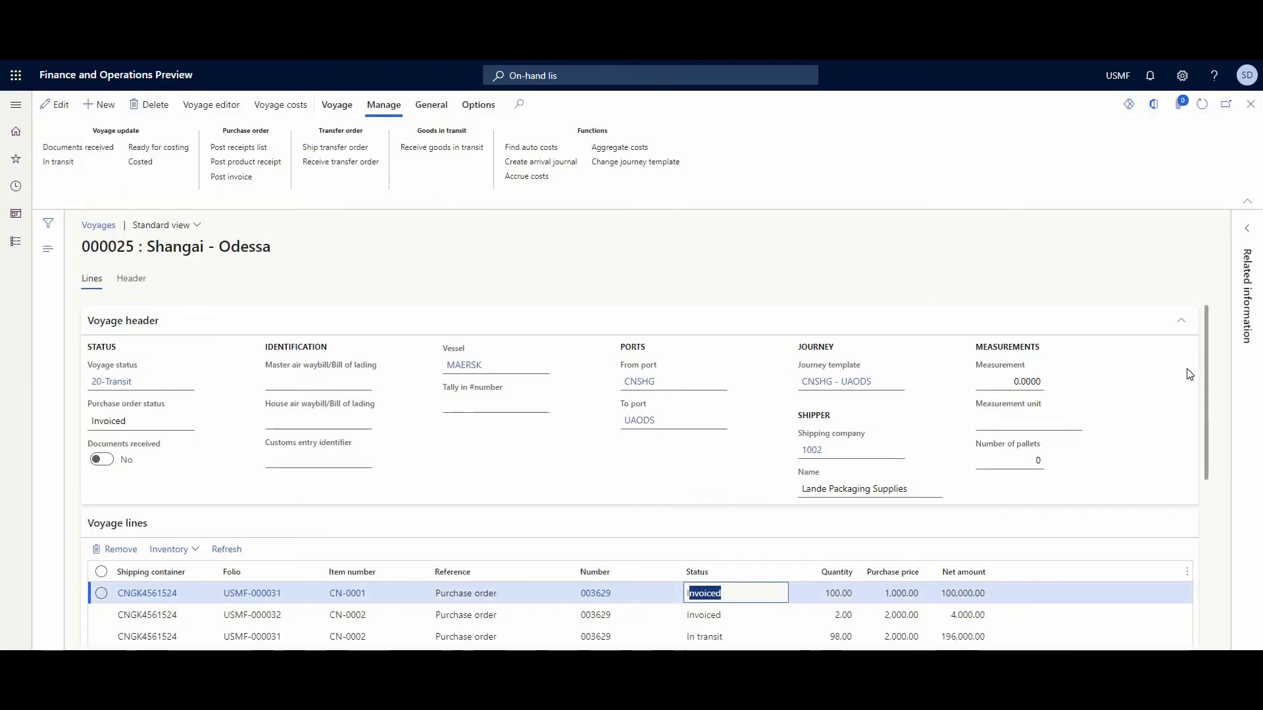
Refresh the voyage lines and check the third line now shows Invoiced
{"action": "left_click", "coordinate": [1202, 104]}
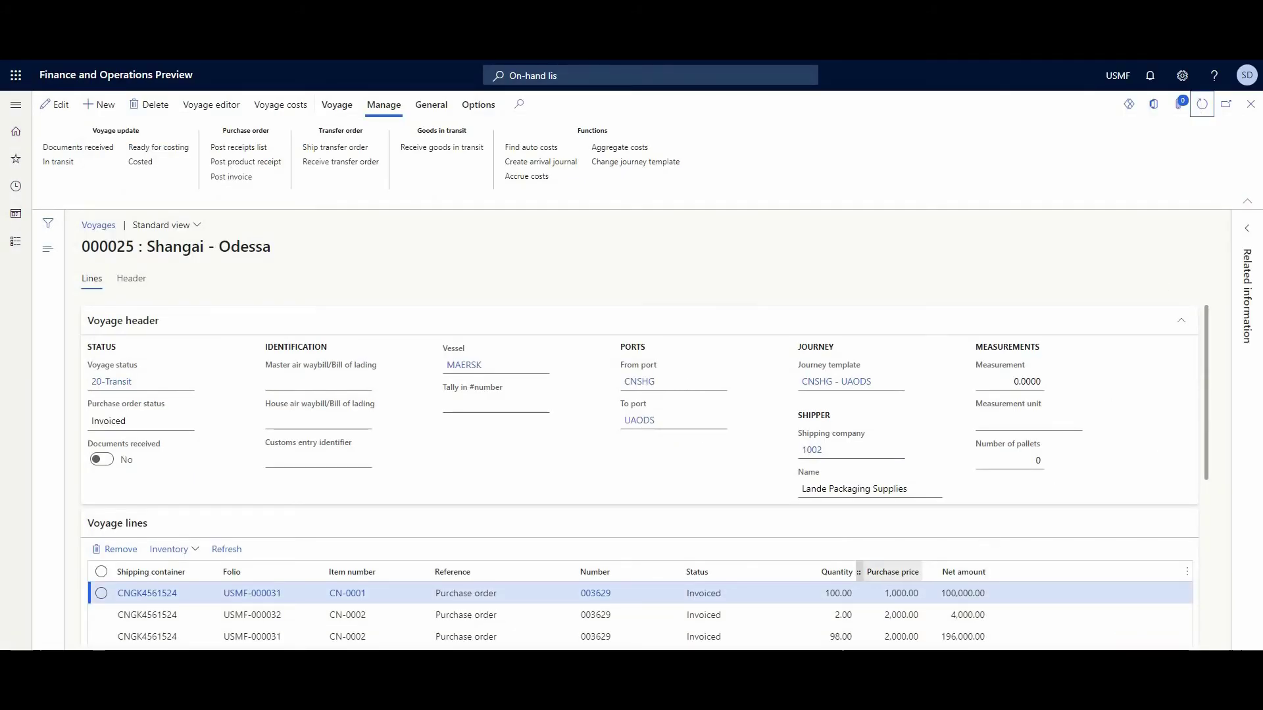
{"action": "left_click", "coordinate": [765, 634]}
{"action": "left_click_drag", "start_coordinate": [689, 402], "coordinate": [717, 411]}
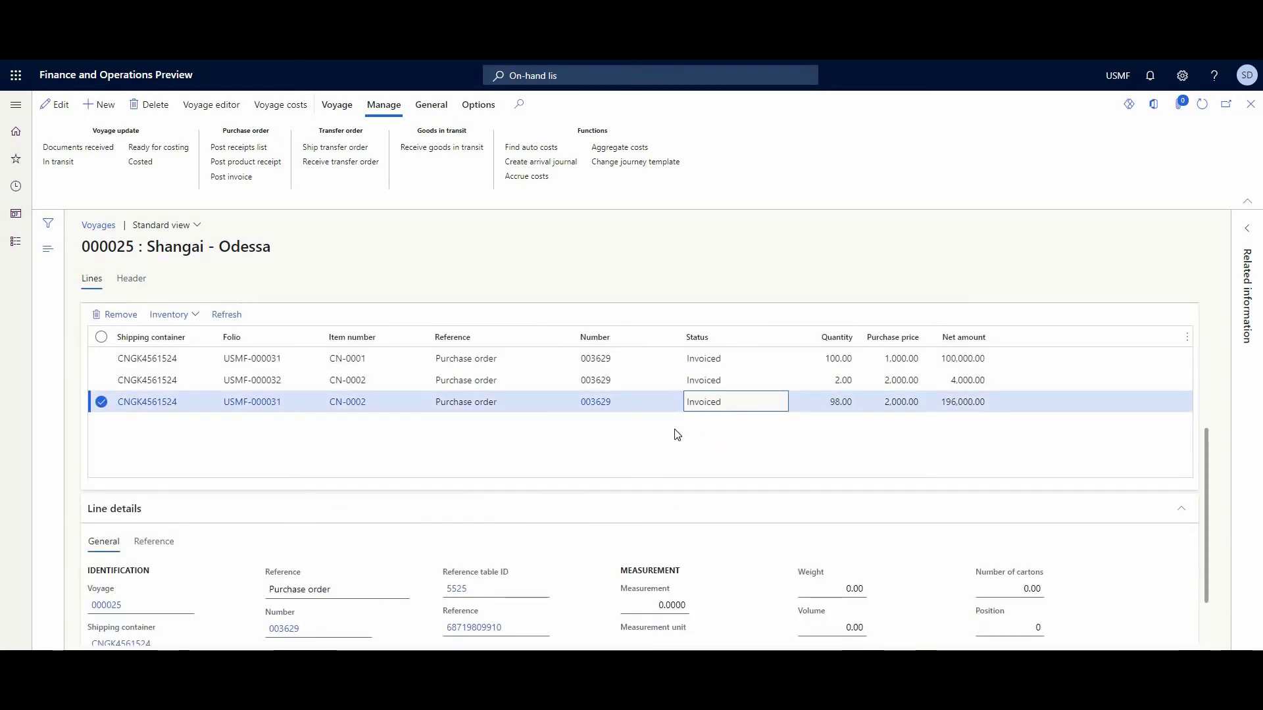
Filter over/under transactions to In process and view the Difference and Over/under delivery columns
{"action": "left_click", "coordinate": [12, 248]}
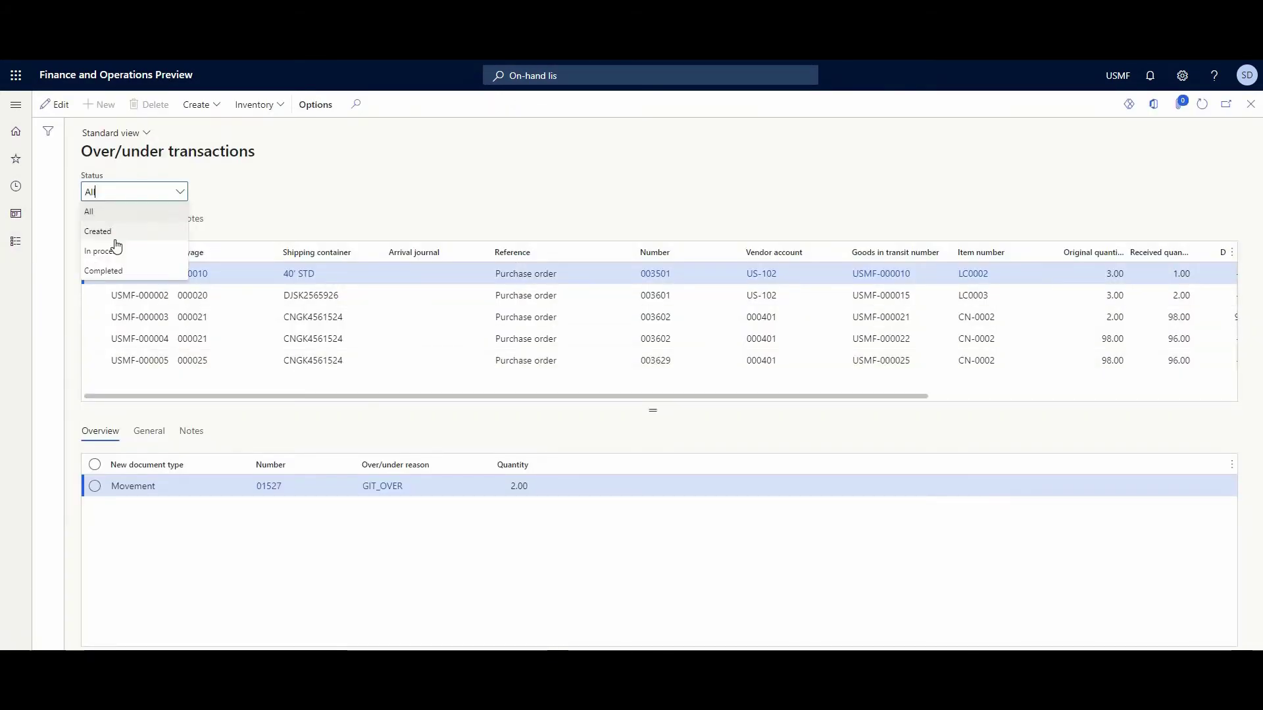
{"action": "left_click", "coordinate": [123, 249]}
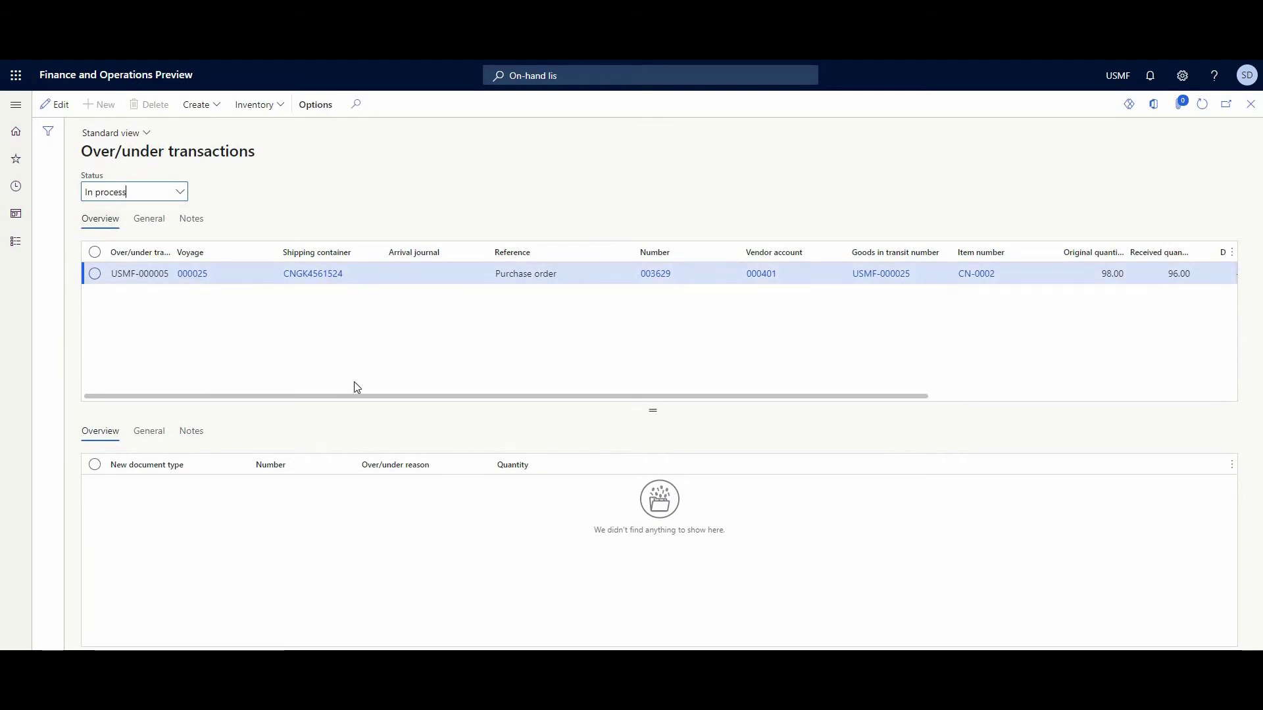
{"action": "scroll", "coordinate": [357, 399], "scroll_direction": "right", "scroll_amount": 1}
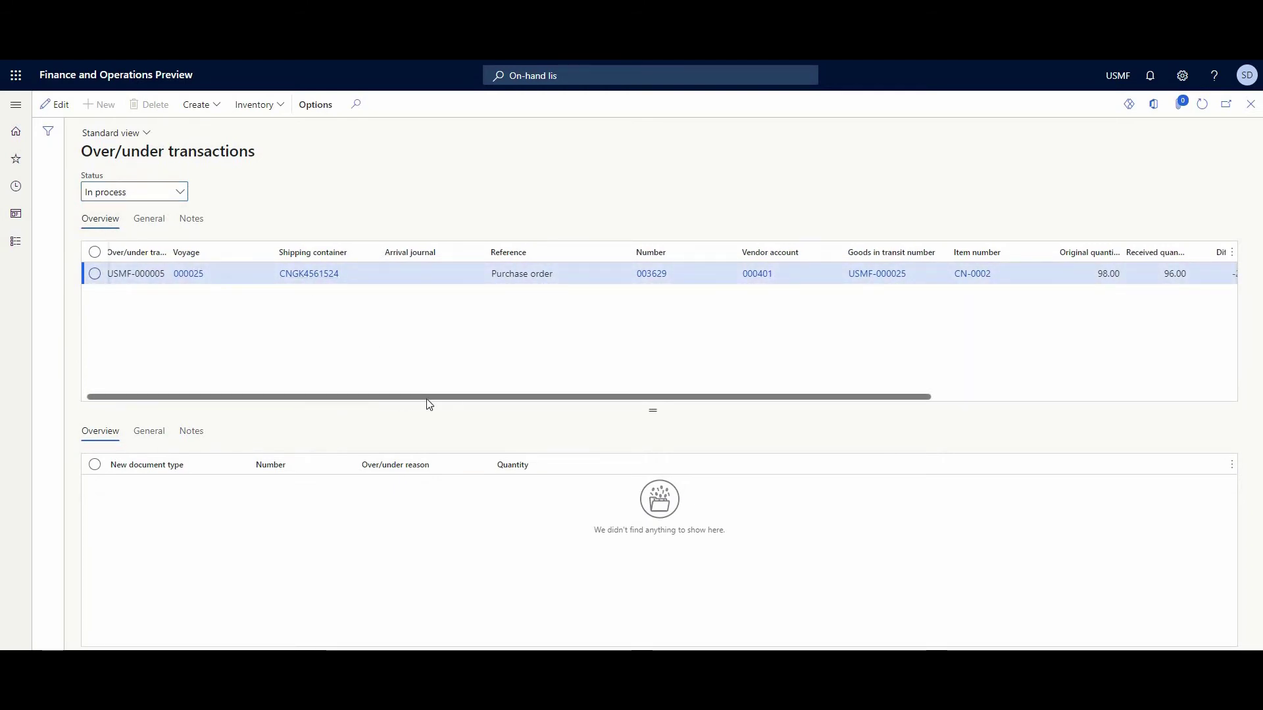
{"action": "left_click_drag", "start_coordinate": [396, 399], "coordinate": [709, 397]}
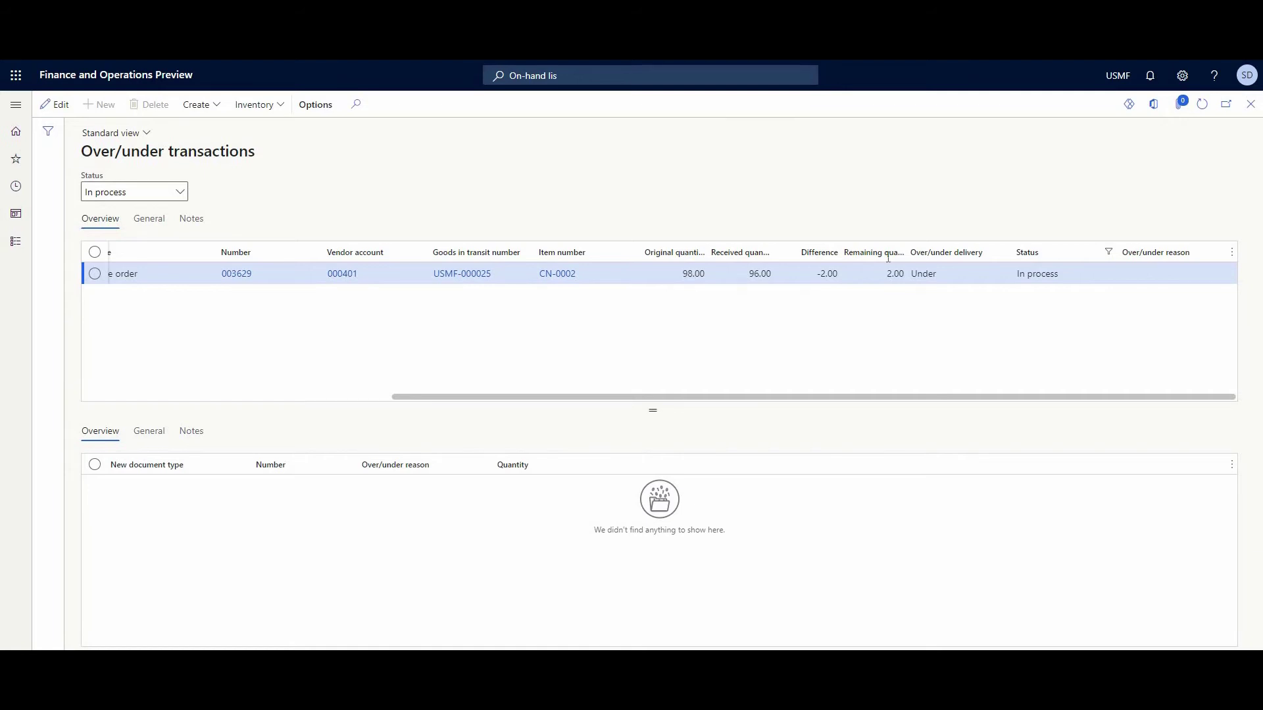
Create a movement for the USMF-000005 under-delivery with over/under reason GIT_UND
{"action": "left_click", "coordinate": [95, 274]}
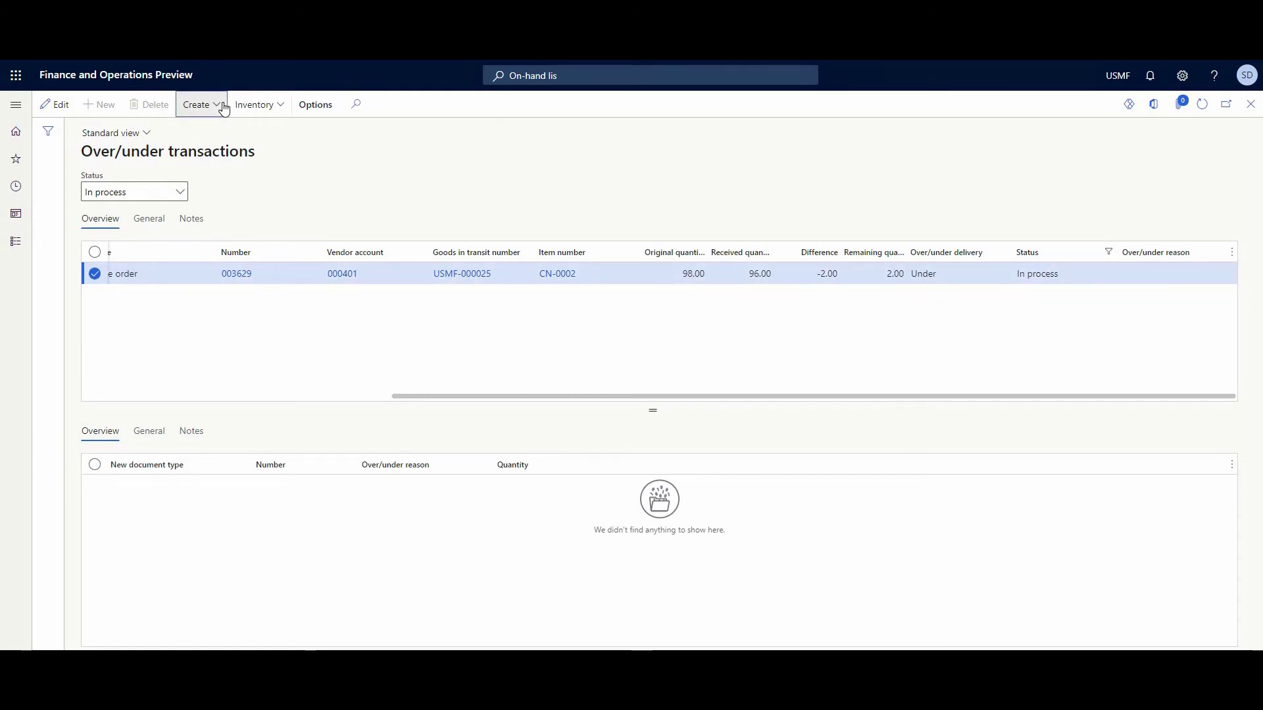
{"action": "left_click", "coordinate": [200, 105]}
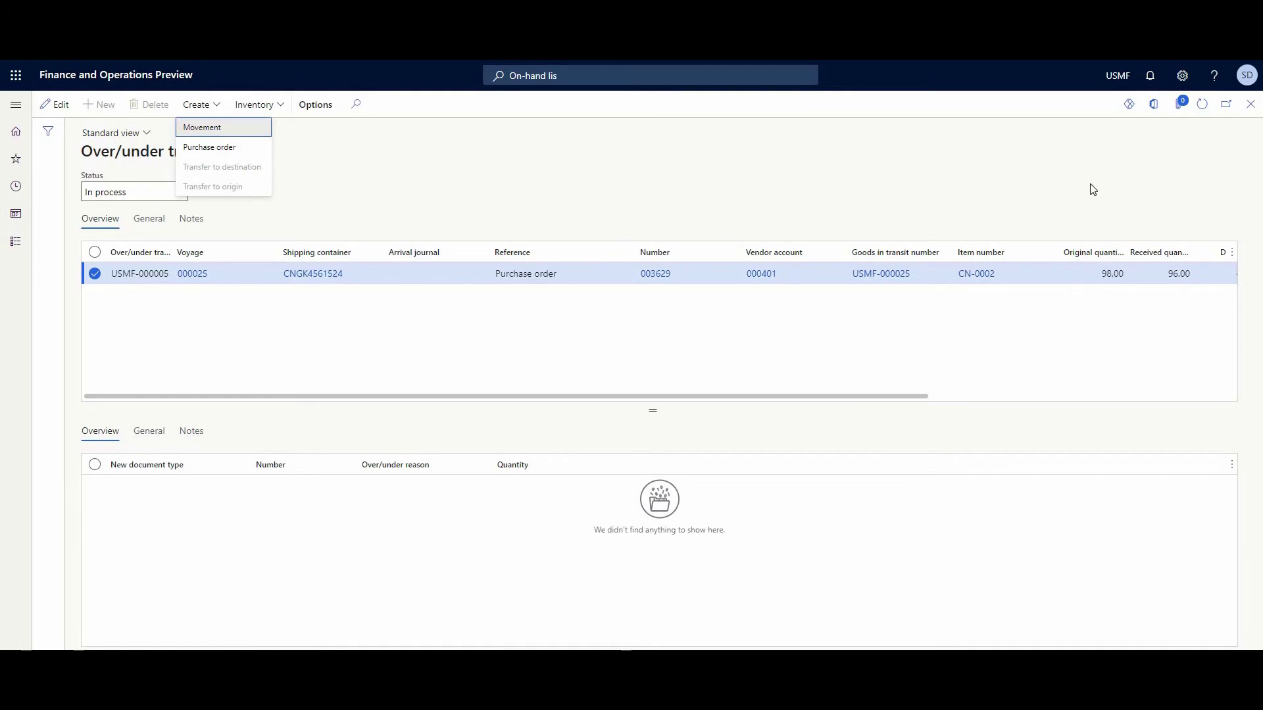
{"action": "left_click", "coordinate": [257, 129]}
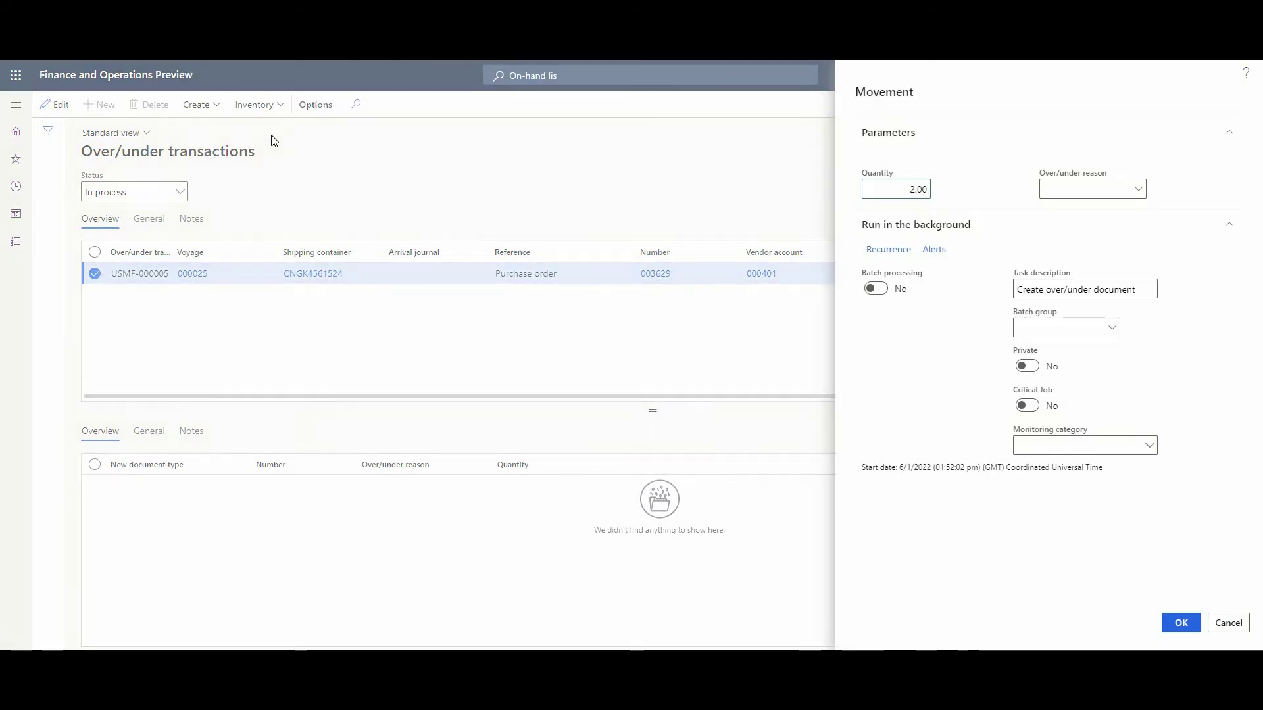
{"action": "left_click", "coordinate": [1136, 194]}
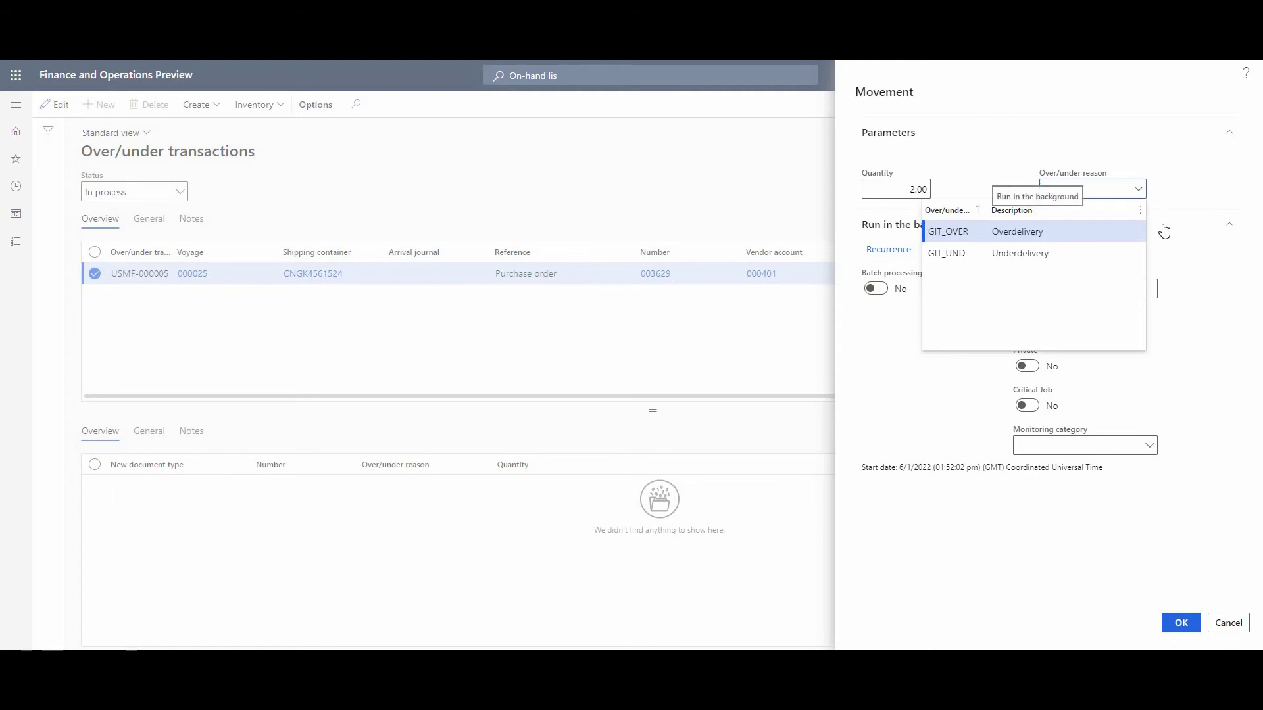
{"action": "left_click", "coordinate": [1088, 258]}
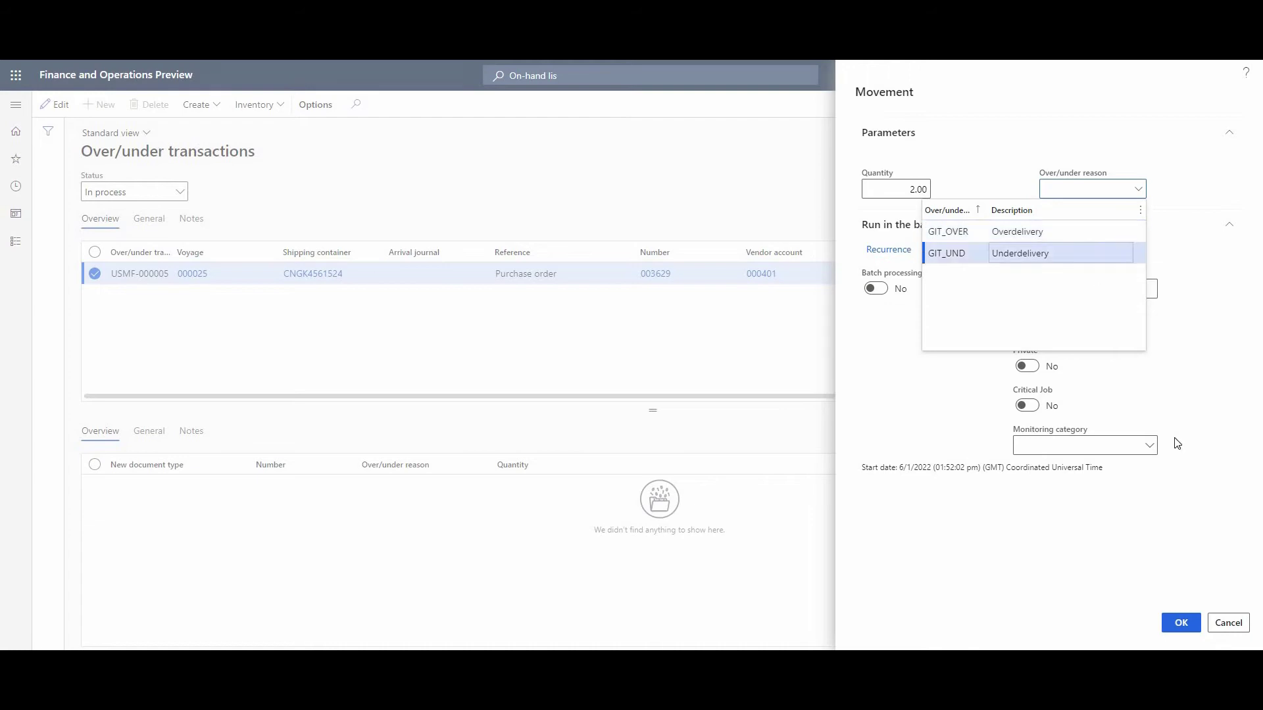
{"action": "left_click", "coordinate": [1183, 621]}
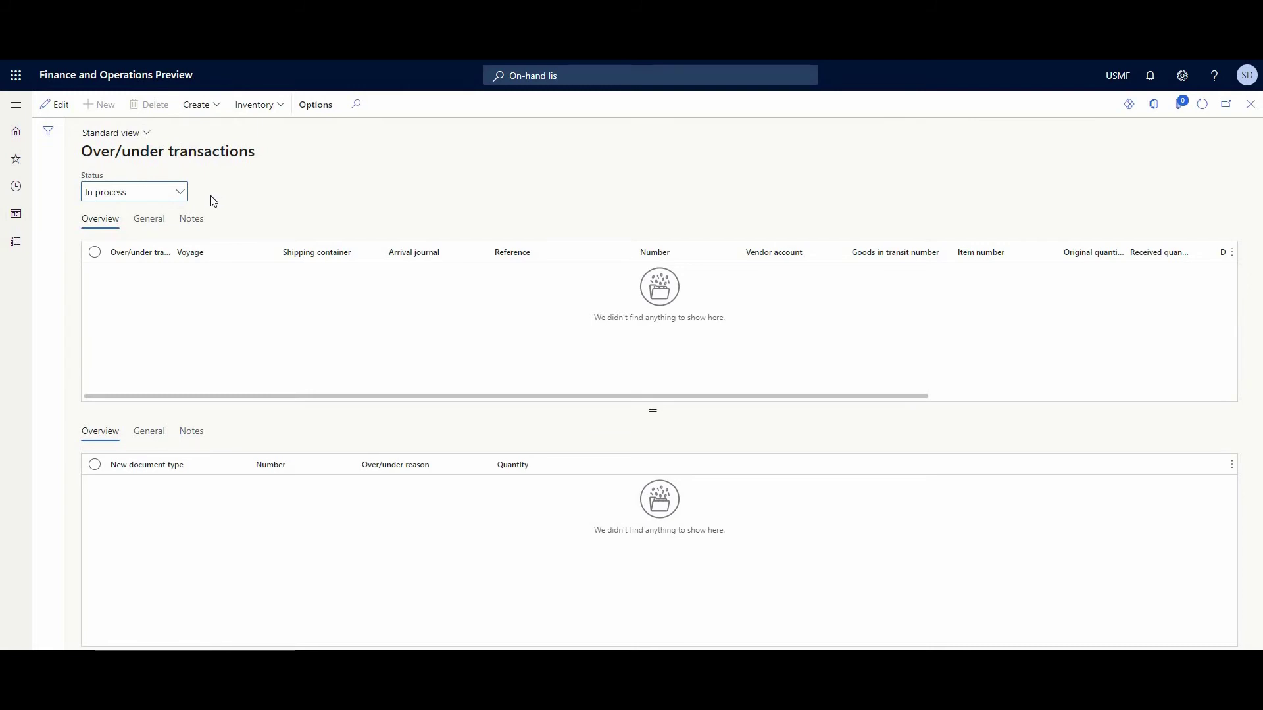
Filter to Completed transactions, select USMF-000005 and open journal 01579
{"action": "left_click", "coordinate": [177, 193]}
{"action": "left_click", "coordinate": [132, 271]}
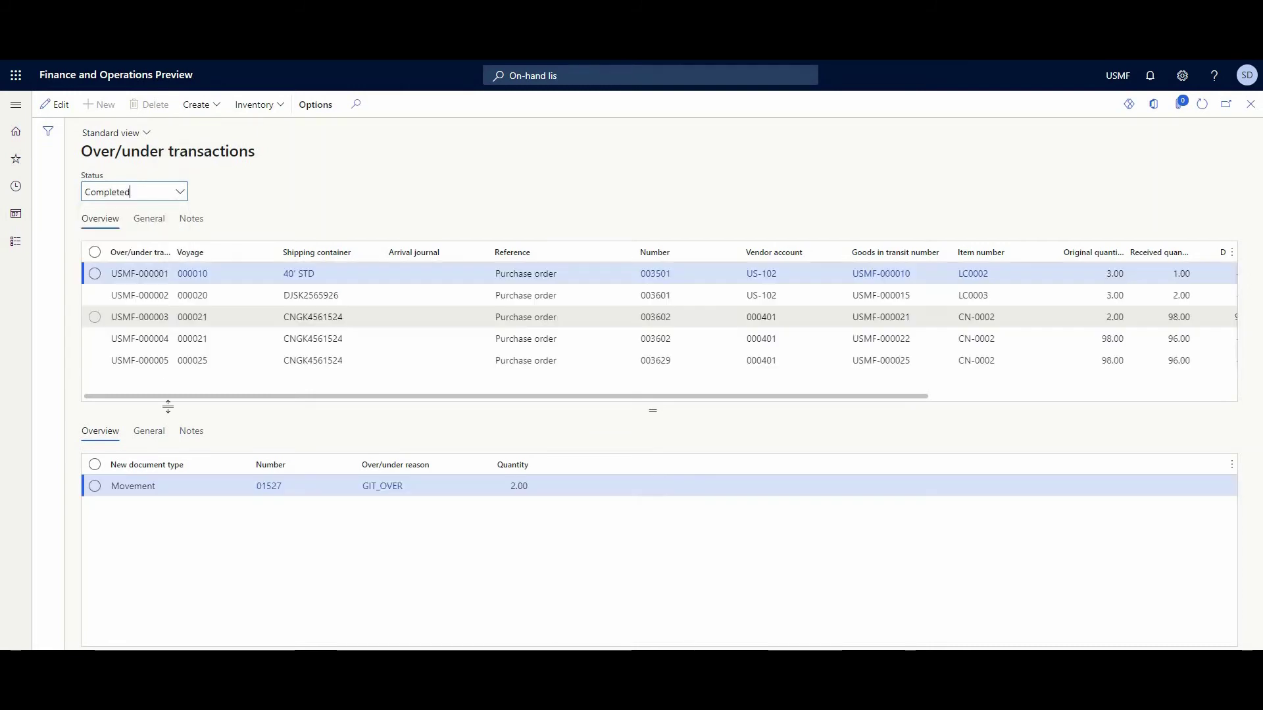
{"action": "left_click", "coordinate": [175, 361]}
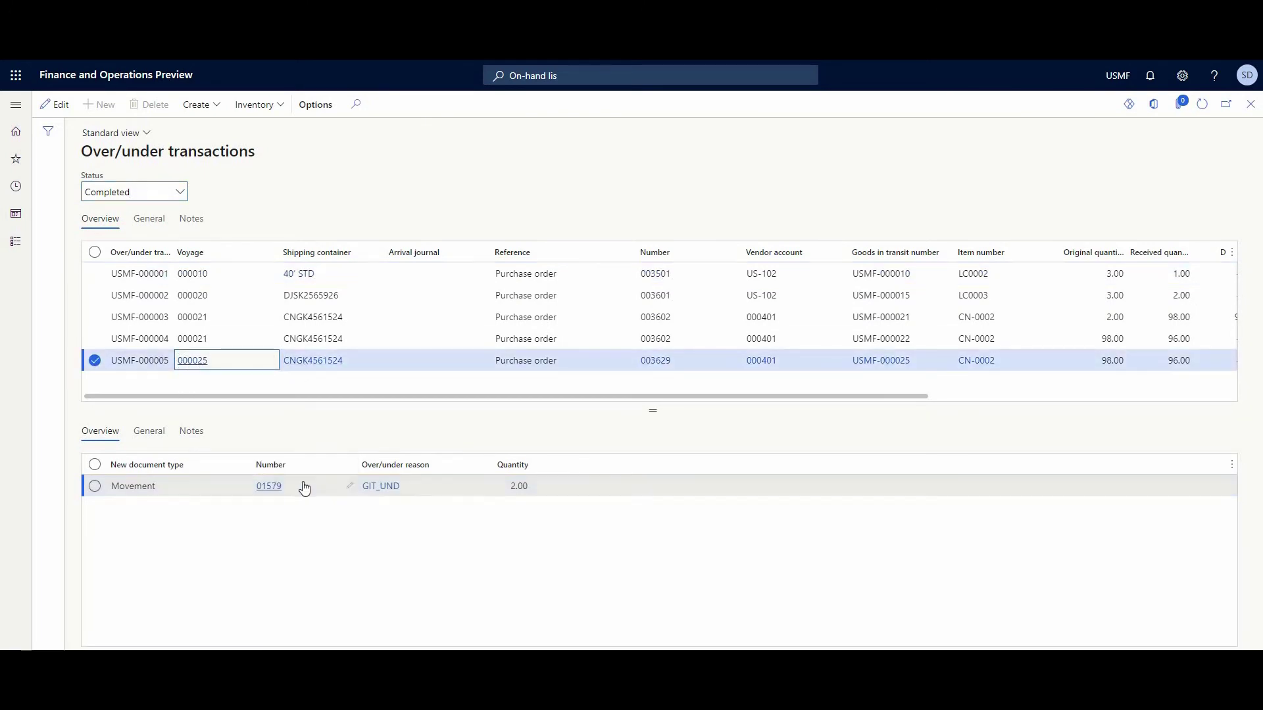
{"action": "left_click", "coordinate": [263, 486]}
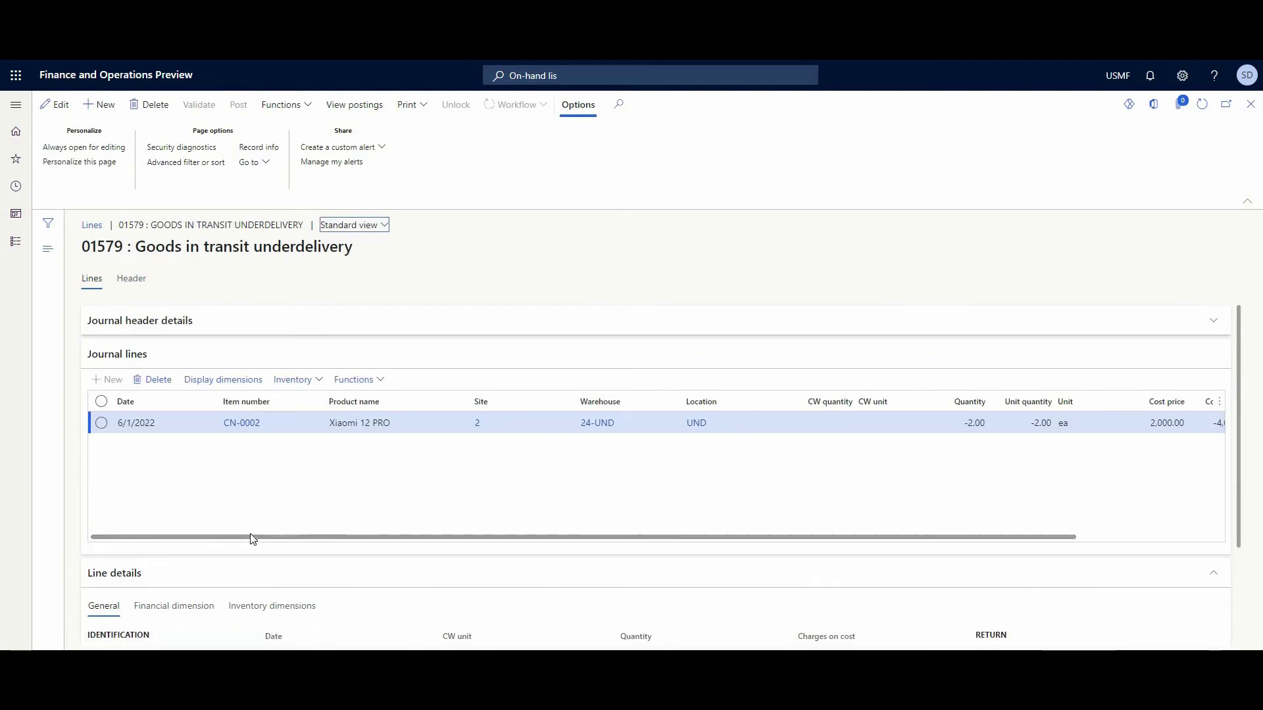
Review the journal line: -2.00 of CN-0002 at warehouse 24-UND
{"action": "left_click_drag", "start_coordinate": [205, 248], "coordinate": [305, 248]}
{"action": "left_click_drag", "start_coordinate": [359, 540], "coordinate": [386, 539]}
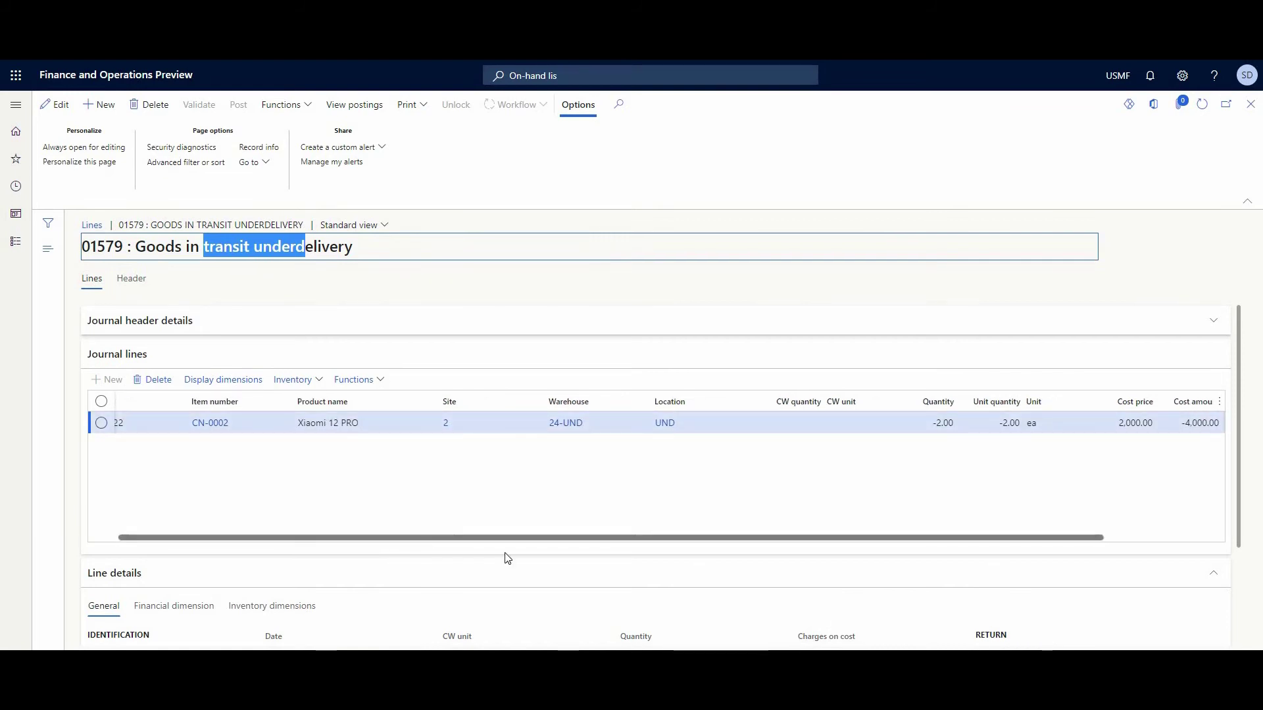
{"action": "scroll", "coordinate": [780, 511], "scroll_direction": "right", "scroll_amount": 3}
{"action": "left_click", "coordinate": [783, 422]}
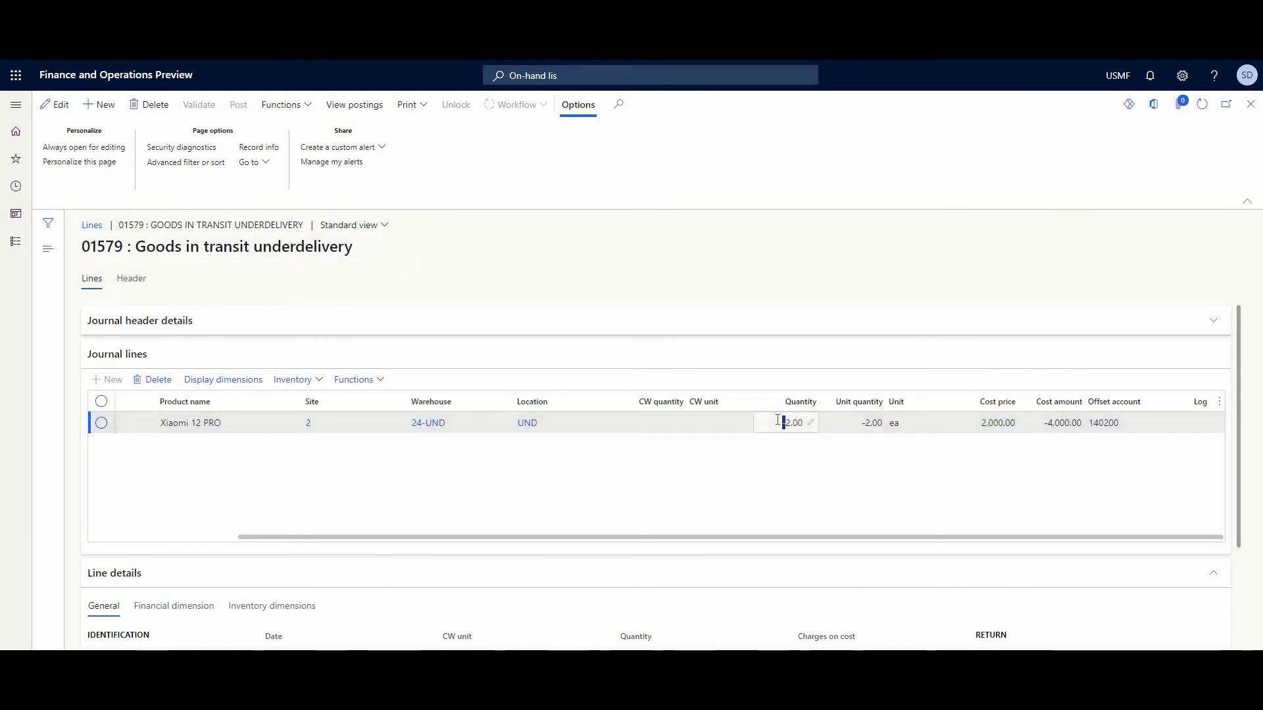
{"action": "left_click", "coordinate": [425, 423]}
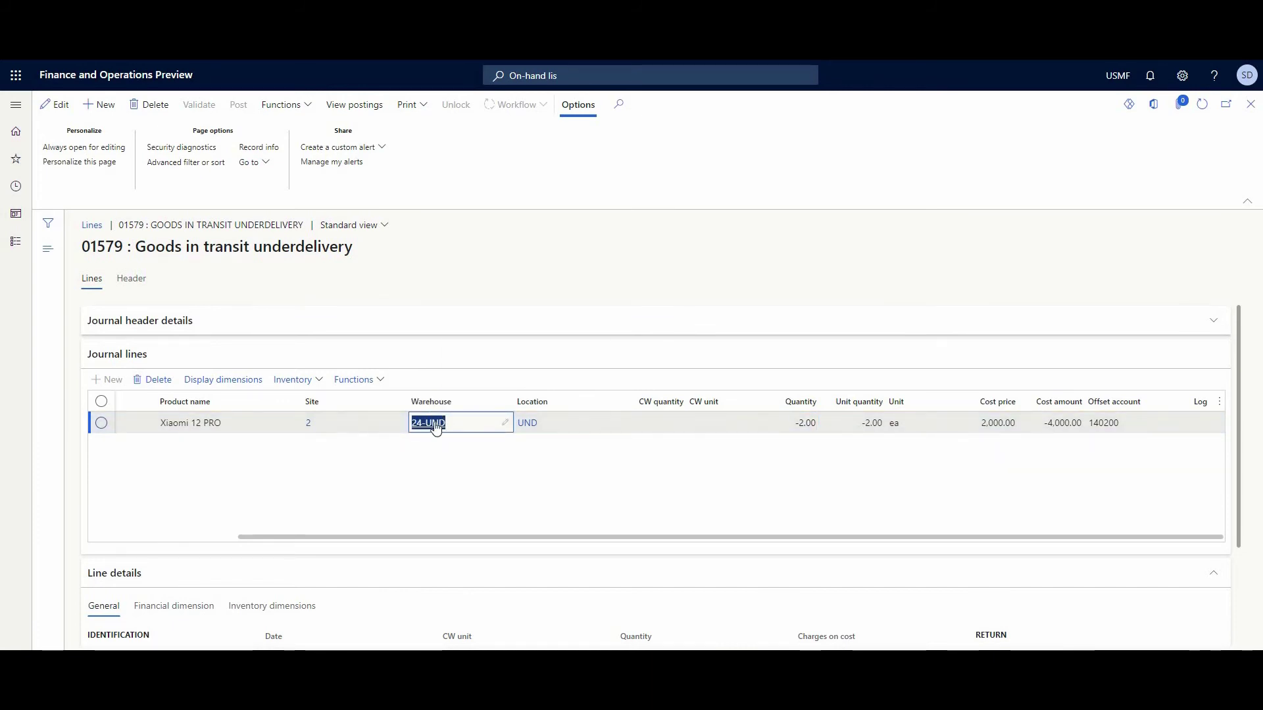
{"action": "scroll", "coordinate": [513, 519], "scroll_direction": "left", "scroll_amount": 3}
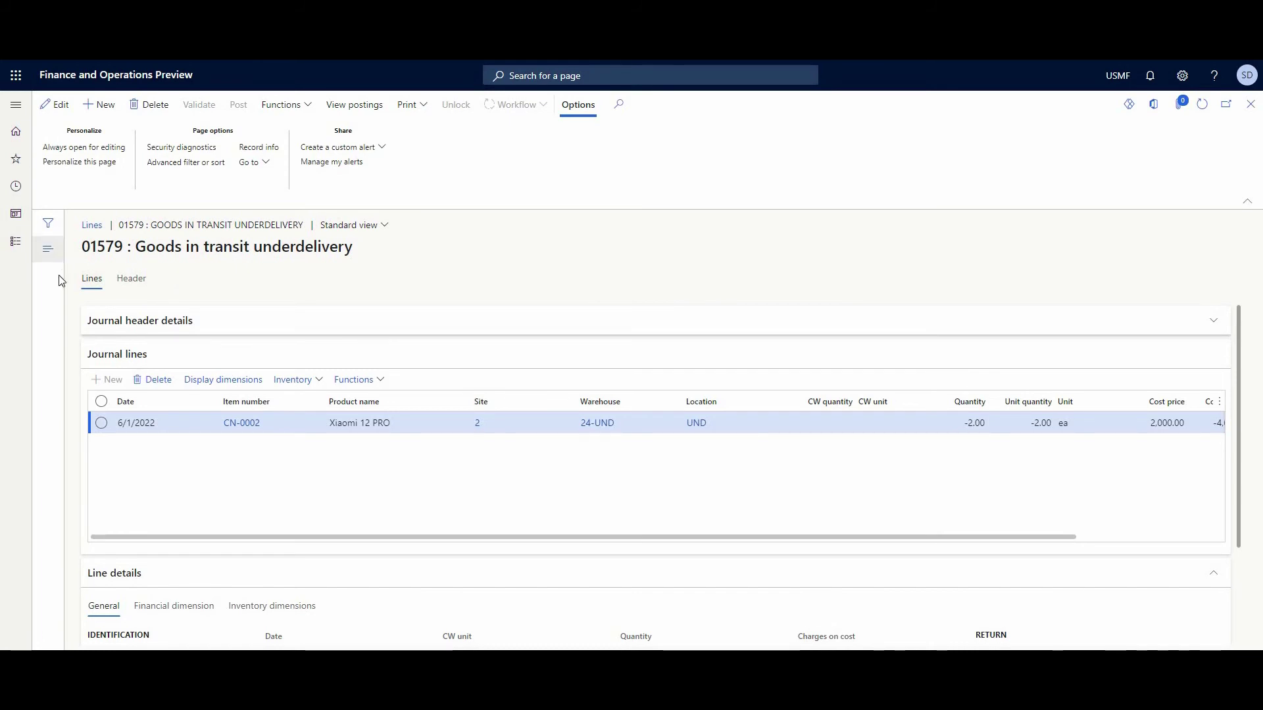
Run the landed cost Outstanding invoices report with Cost not invoiced selected
{"action": "left_click", "coordinate": [17, 256]}
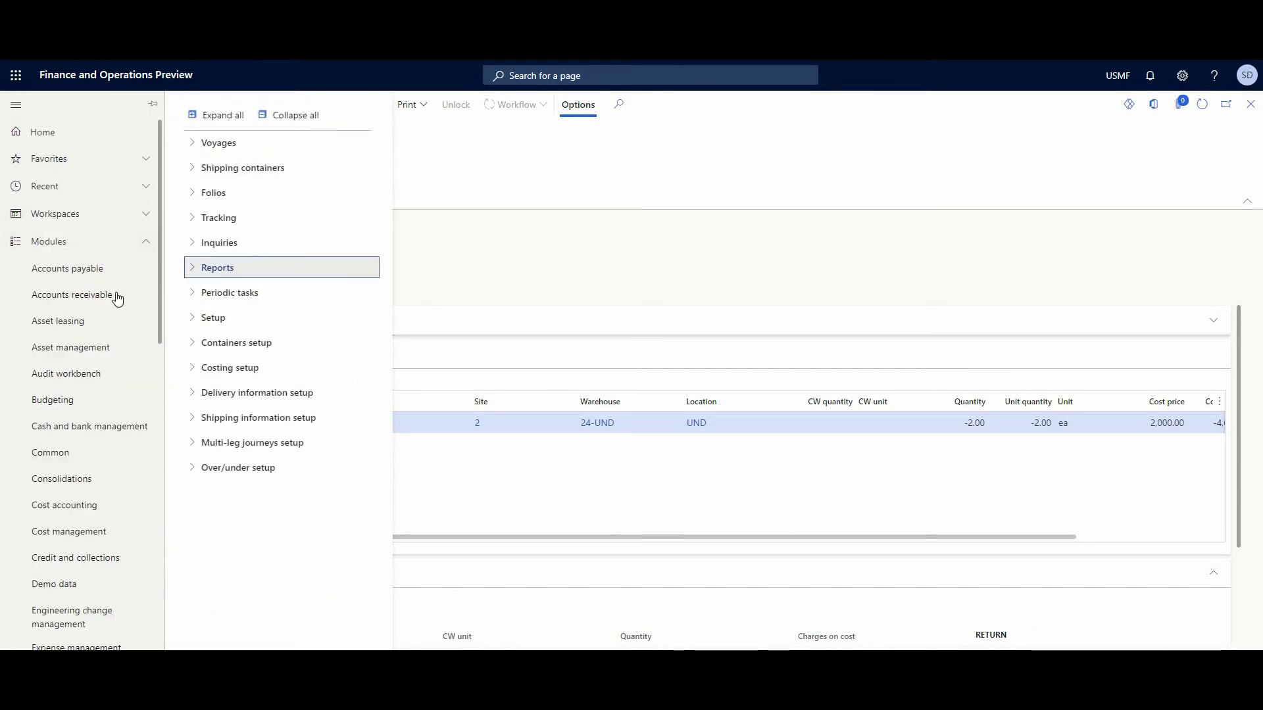
{"action": "scroll", "coordinate": [99, 414], "scroll_direction": "down", "scroll_amount": 6}
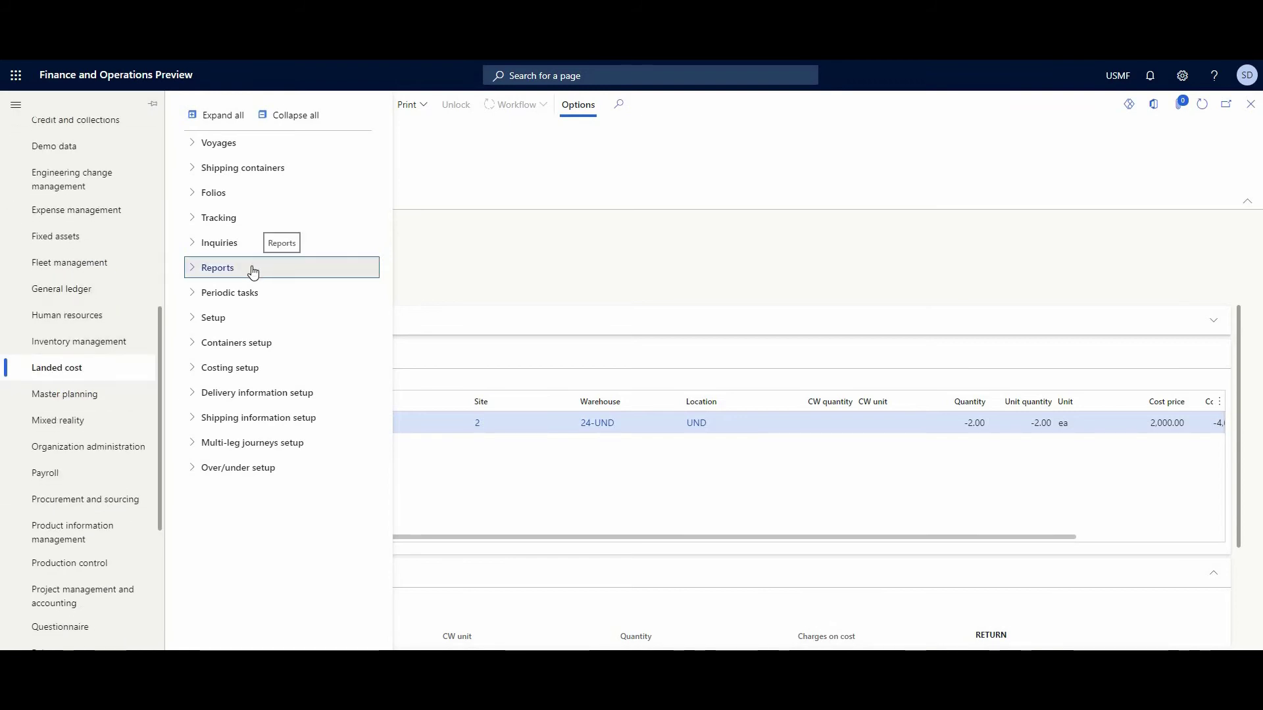
{"action": "left_click", "coordinate": [269, 270]}
{"action": "left_click", "coordinate": [268, 292]}
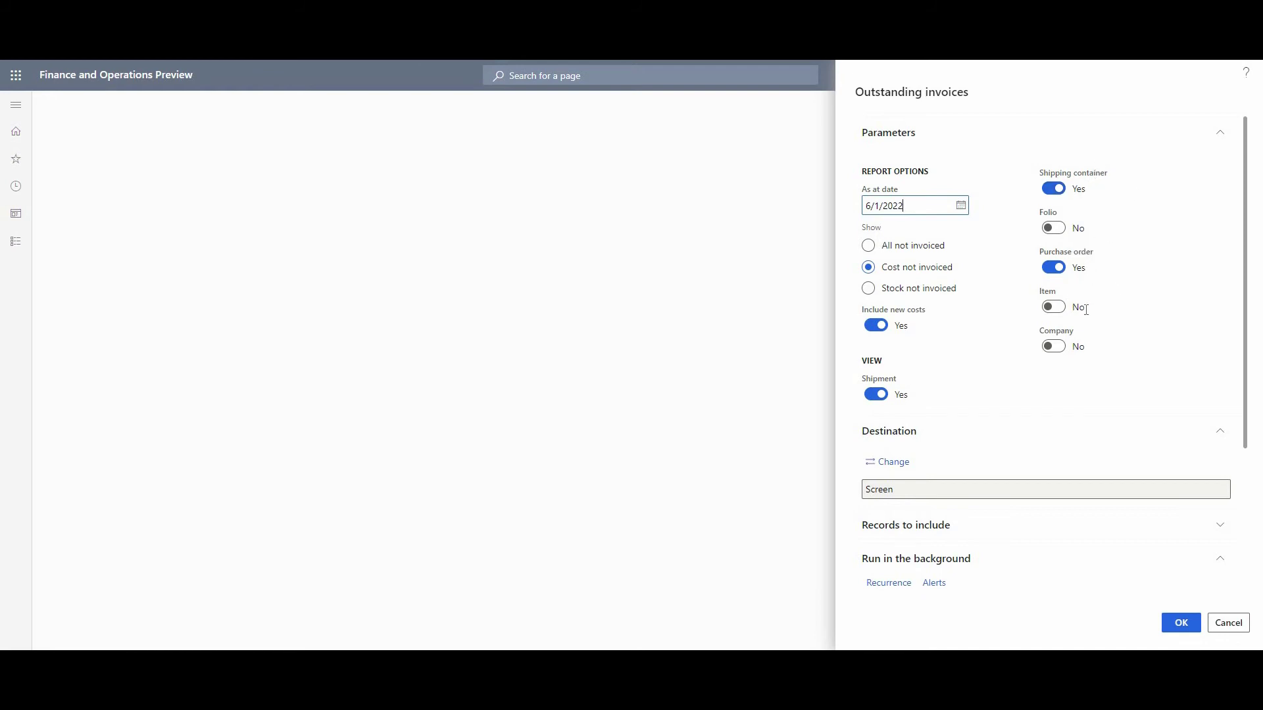
{"action": "left_click", "coordinate": [1183, 622]}
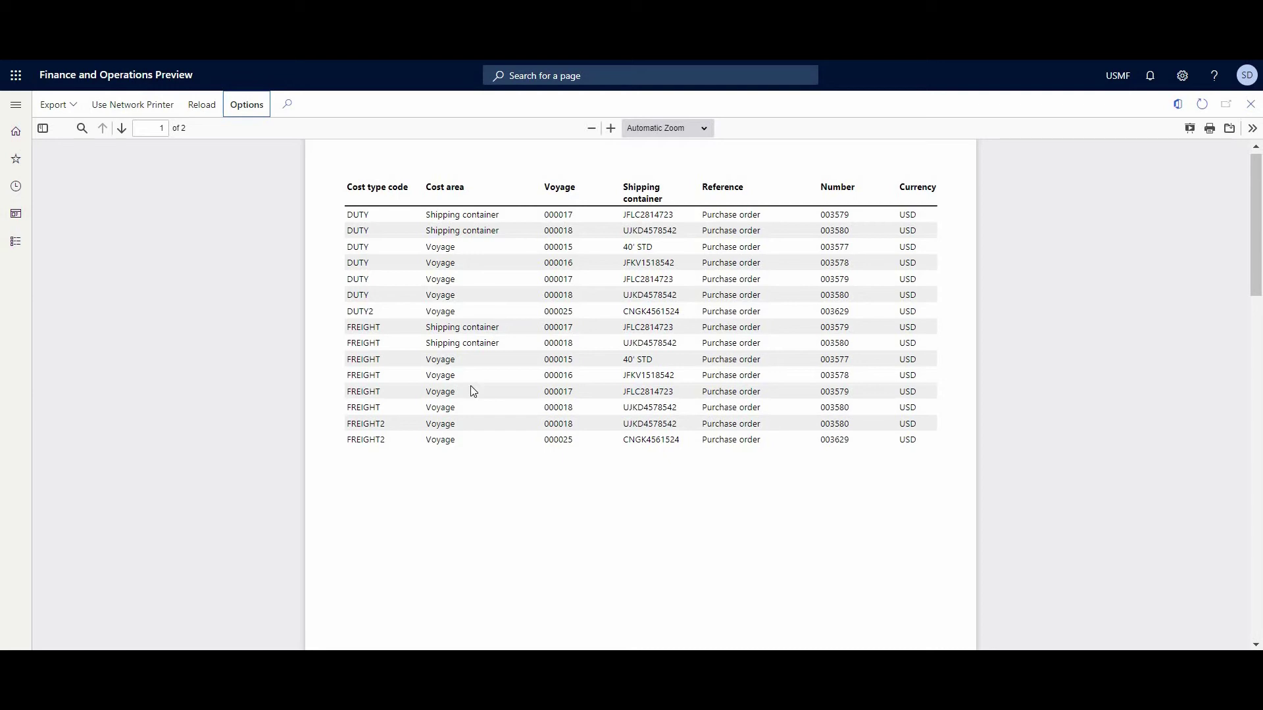
Review the DUTY rows of the report and download it as a PDF
{"action": "left_click_drag", "start_coordinate": [542, 319], "coordinate": [563, 309]}
{"action": "left_click", "coordinate": [473, 318]}
{"action": "left_click_drag", "start_coordinate": [350, 306], "coordinate": [353, 313]}
{"action": "left_click", "coordinate": [375, 309]}
{"action": "left_click", "coordinate": [1228, 129]}
Open the Outstanding invoices PDF and check voyage 000025's DUTY2 row and its 300.00 amounts
{"action": "left_click", "coordinate": [125, 630]}
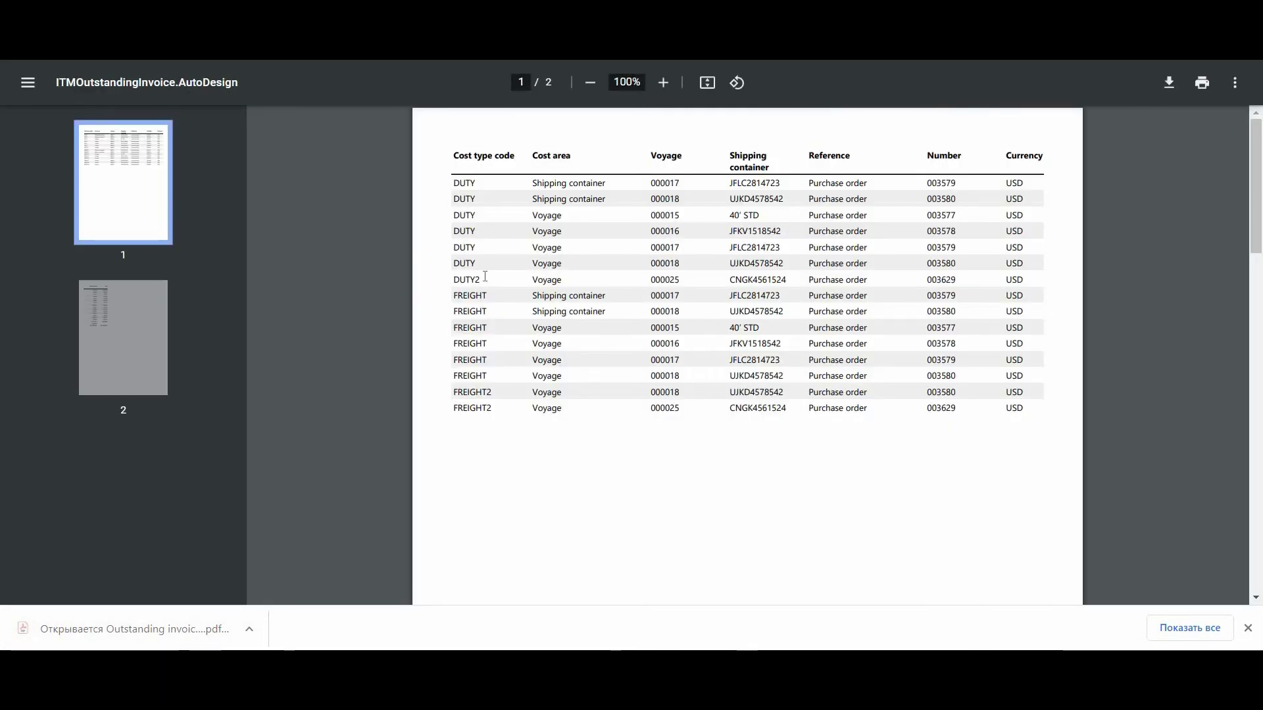
{"action": "left_click_drag", "start_coordinate": [482, 278], "coordinate": [1019, 284]}
{"action": "left_click", "coordinate": [123, 329]}
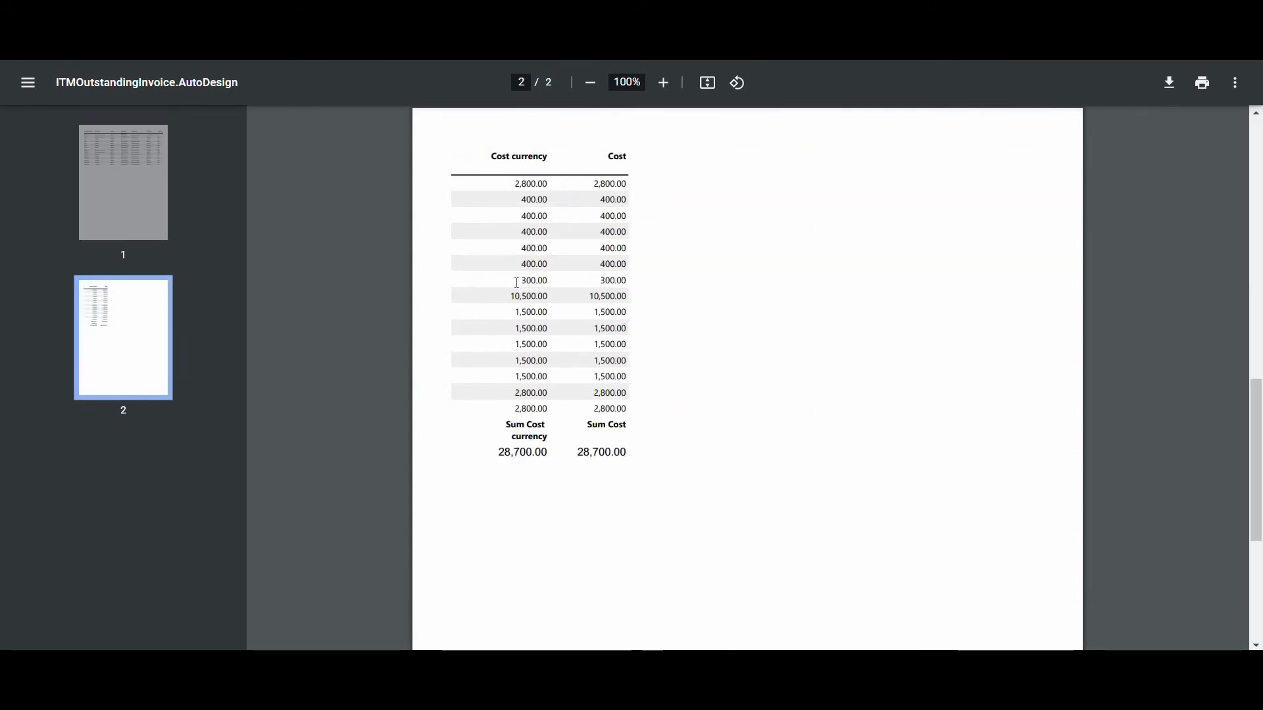
{"action": "triple_click", "coordinate": [614, 283]}
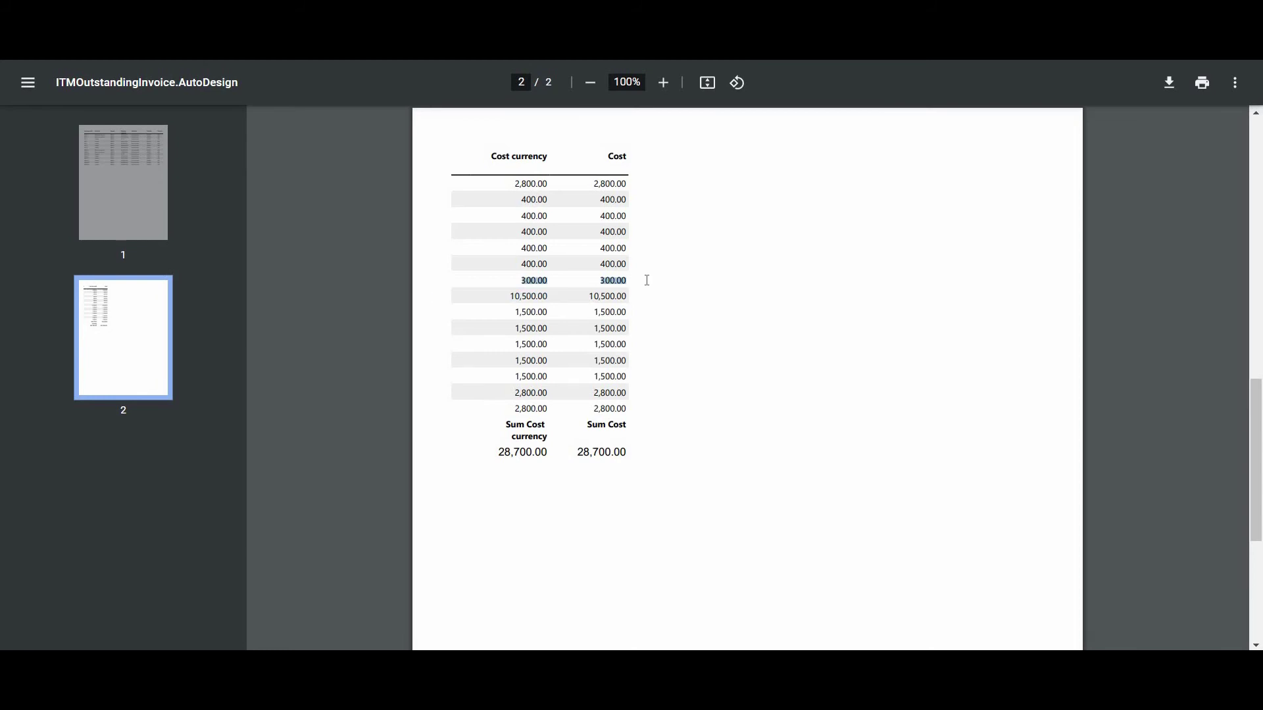
{"action": "left_click", "coordinate": [109, 195]}
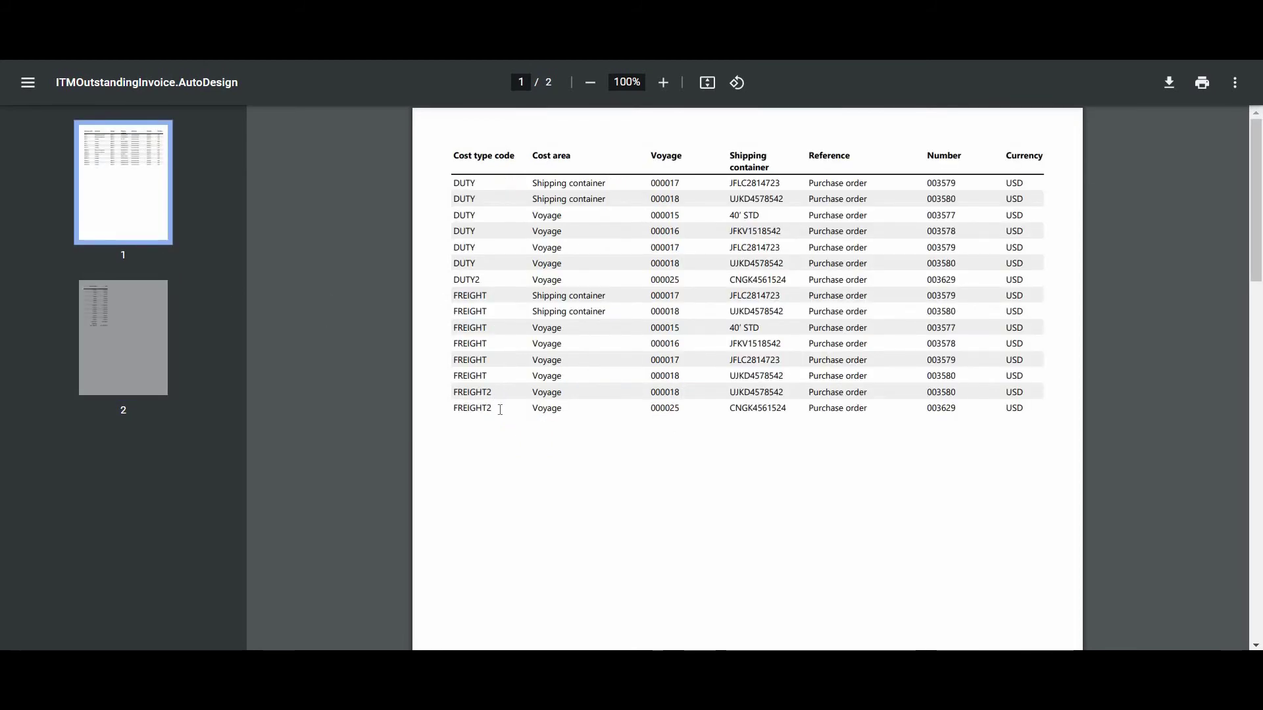
Check voyage 000025's last row and the 2,800.00 cost, then hide the page thumbnails
{"action": "left_click_drag", "start_coordinate": [526, 409], "coordinate": [696, 414]}
{"action": "left_click", "coordinate": [697, 414]}
{"action": "left_click", "coordinate": [152, 322]}
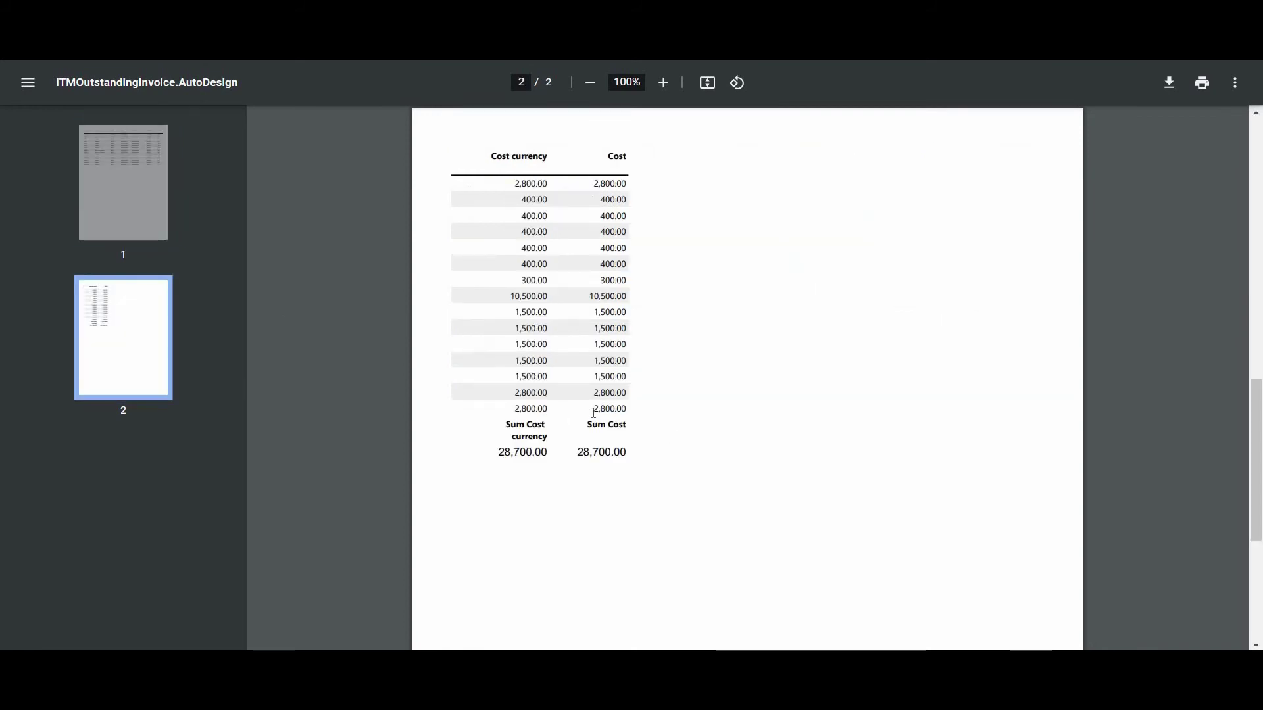
{"action": "left_click_drag", "start_coordinate": [593, 410], "coordinate": [660, 414]}
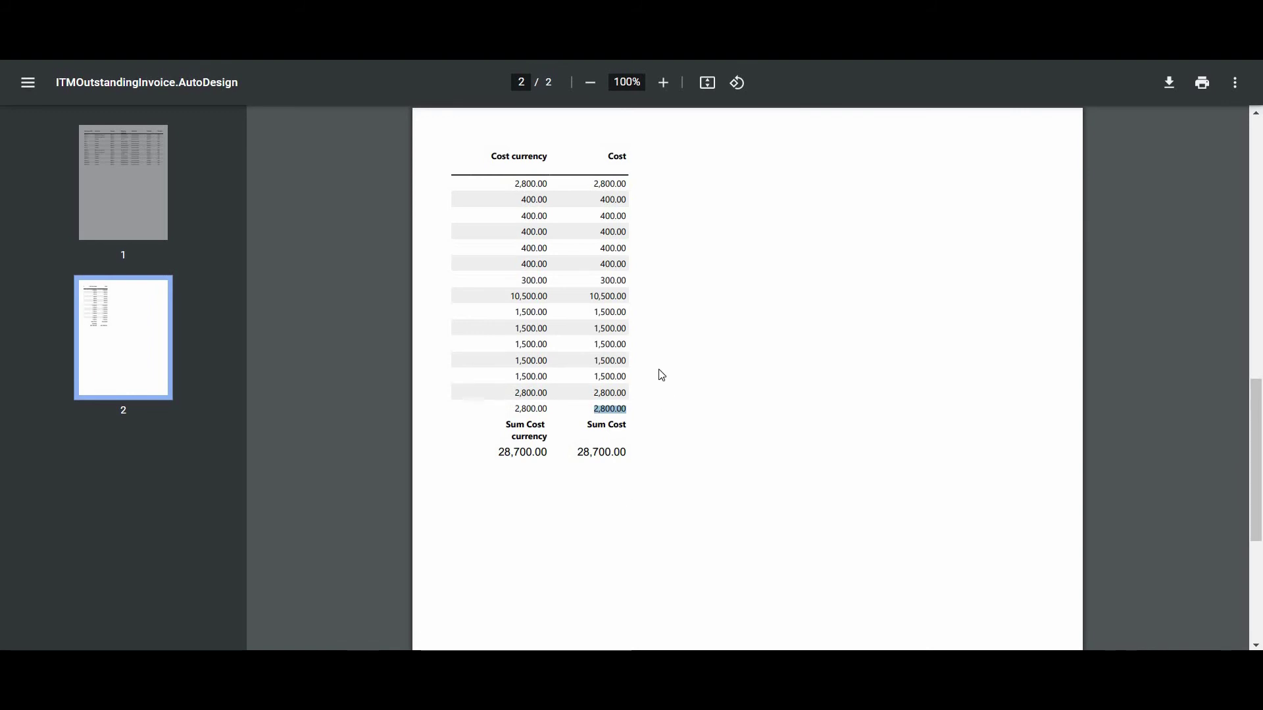
{"action": "left_click", "coordinate": [99, 215]}
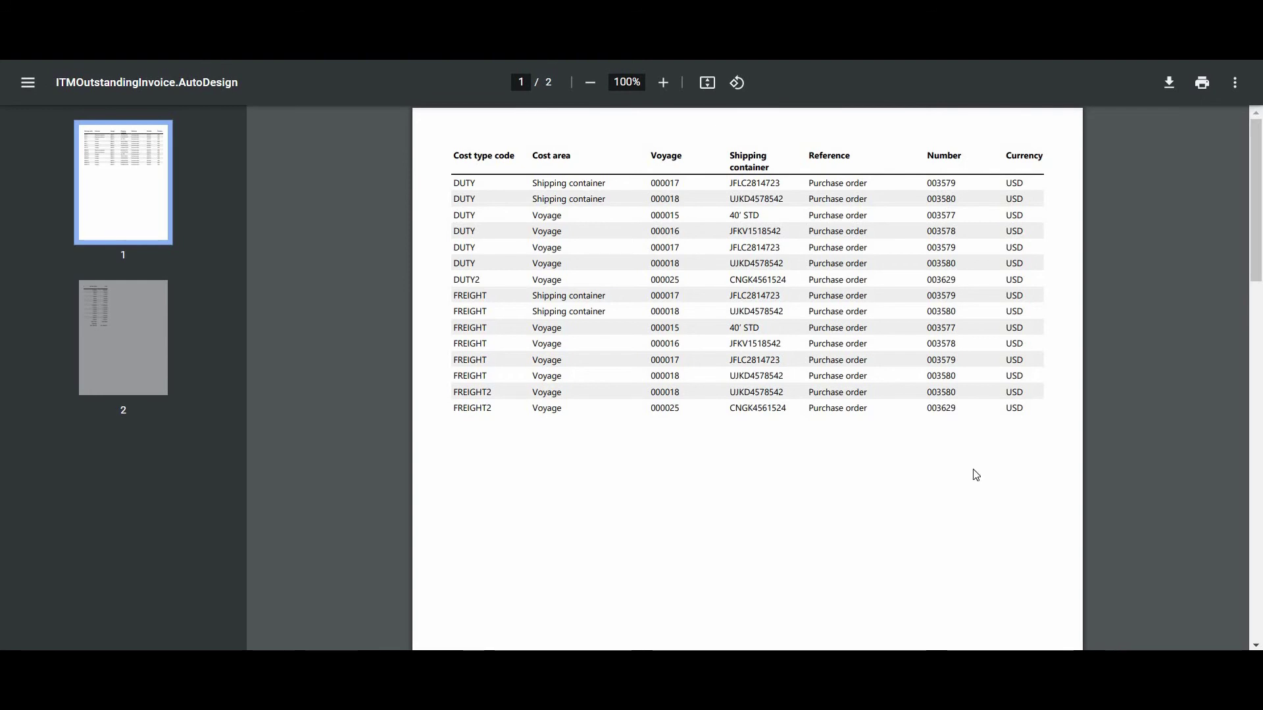
{"action": "left_click", "coordinate": [27, 82]}
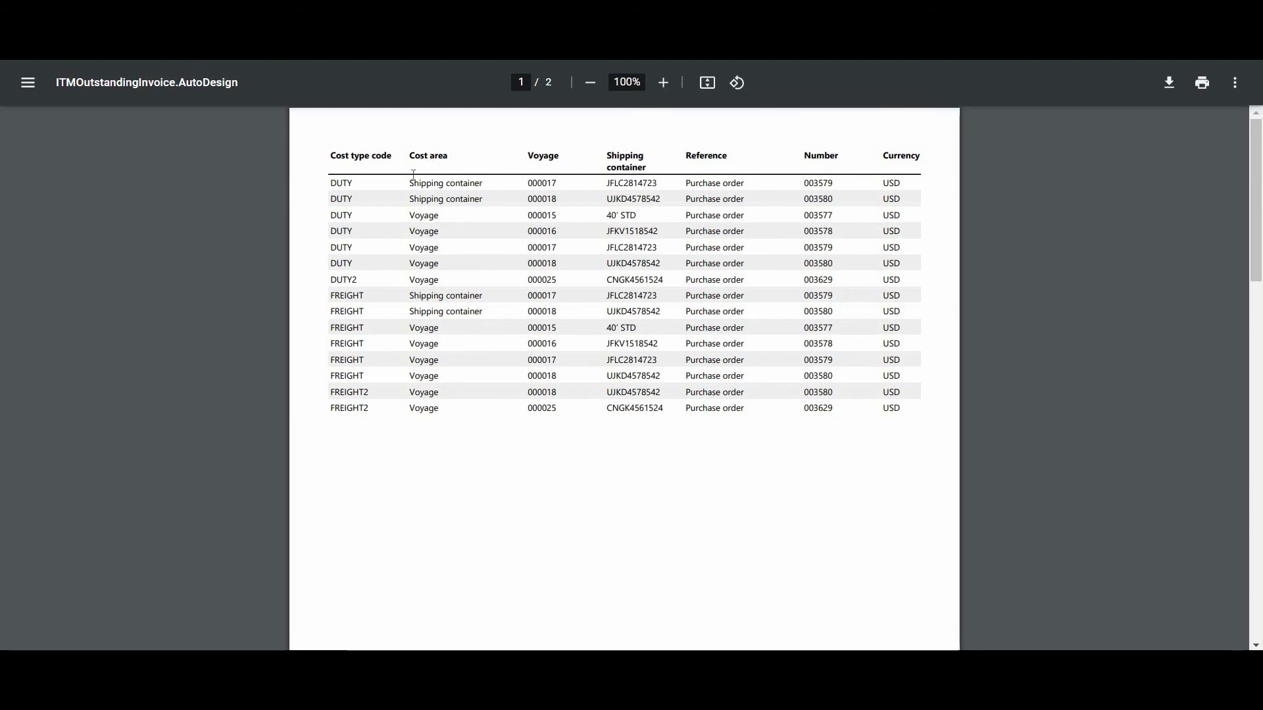
Close the PDF and go to the Accounts payable Invoice journal list
{"action": "key", "text": "Escape"}
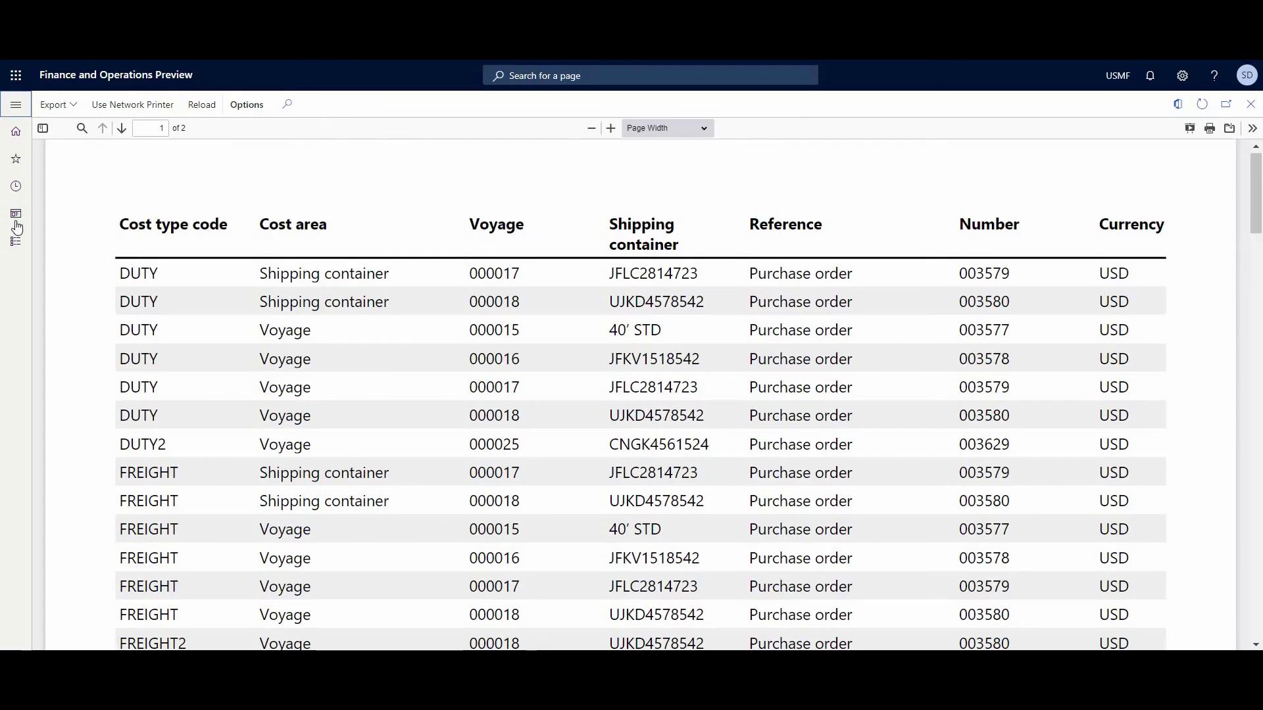
{"action": "left_click", "coordinate": [16, 241]}
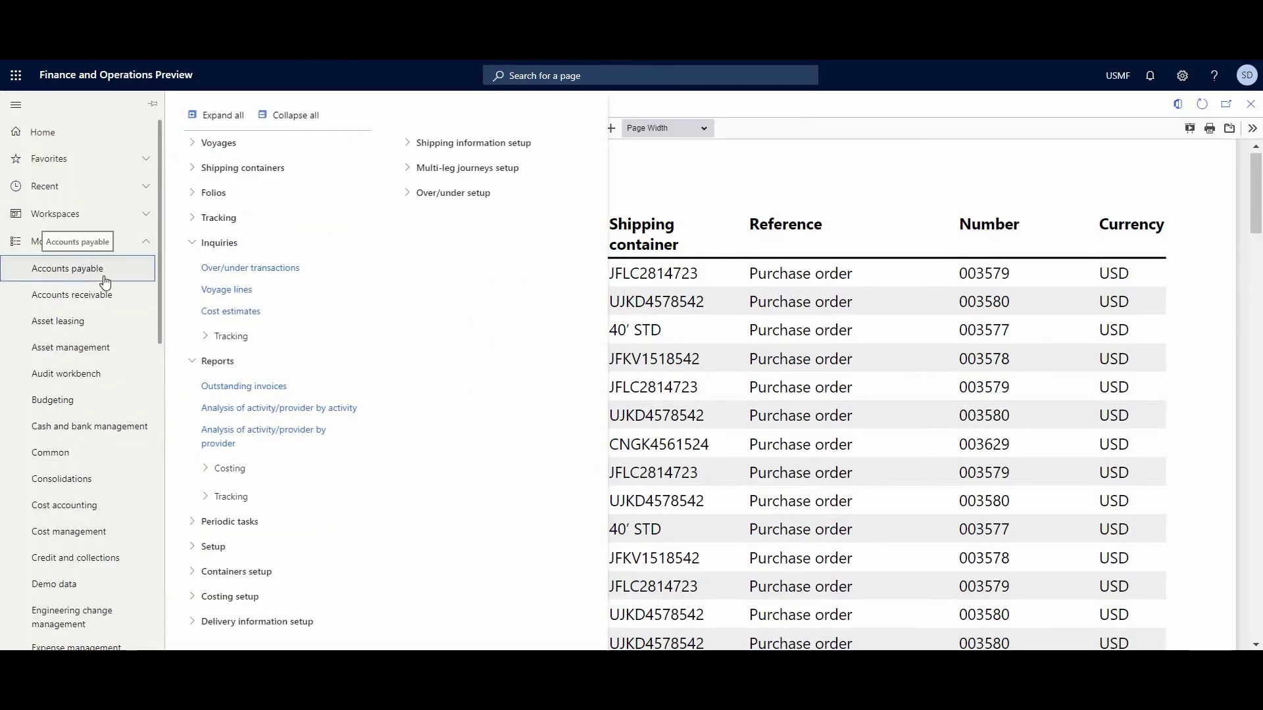
{"action": "left_click", "coordinate": [100, 273]}
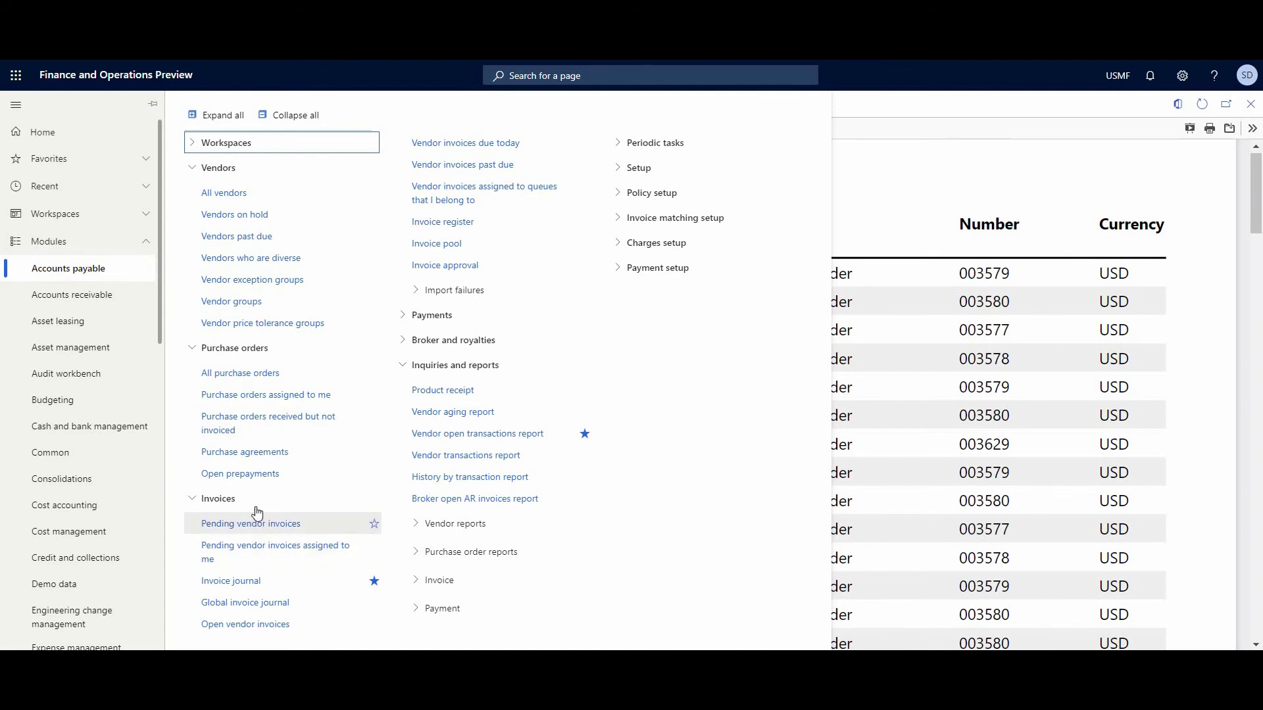
{"action": "left_click", "coordinate": [232, 581]}
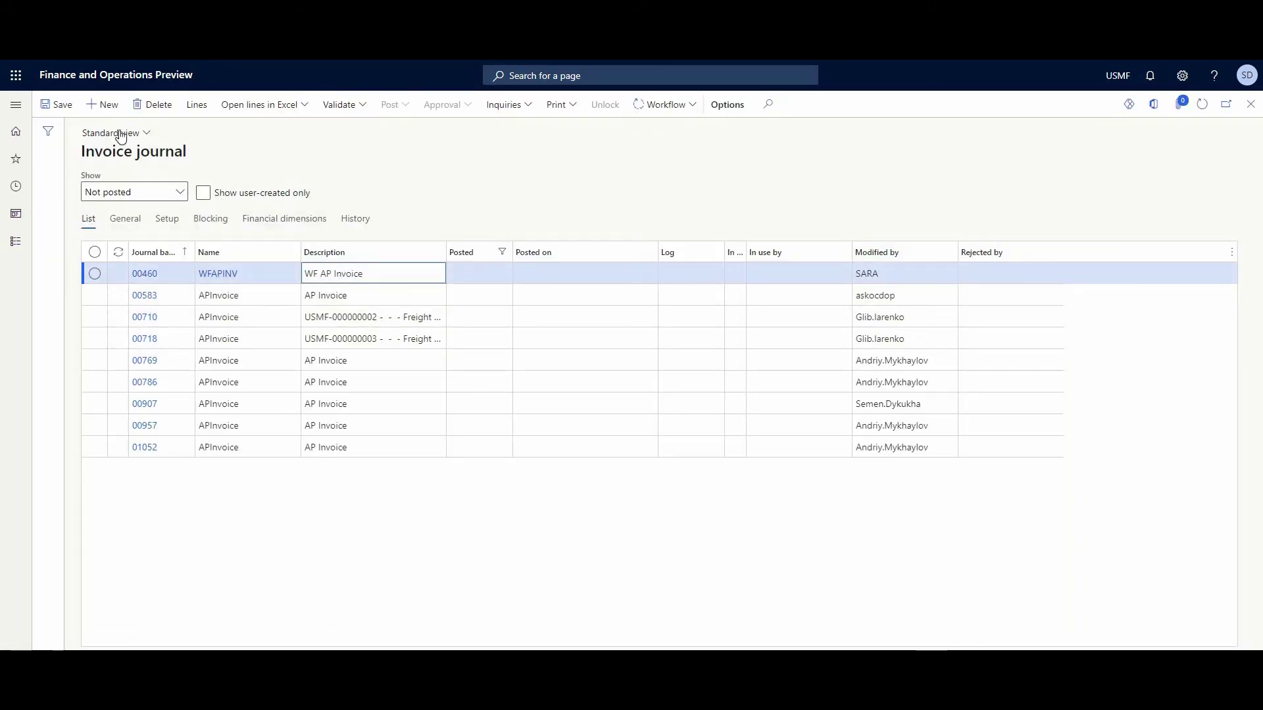
Add journal 00911 named APInvoice and open its vendor invoice lines
{"action": "left_click", "coordinate": [104, 106]}
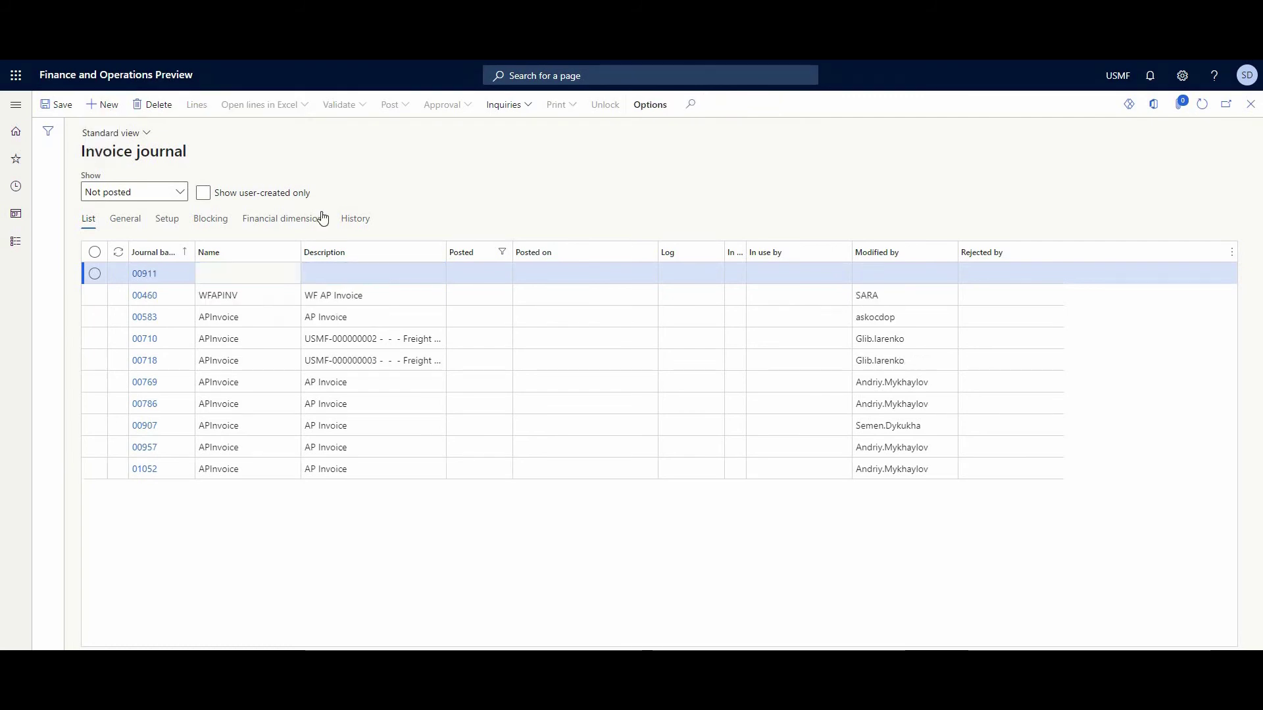
{"action": "left_click", "coordinate": [290, 274]}
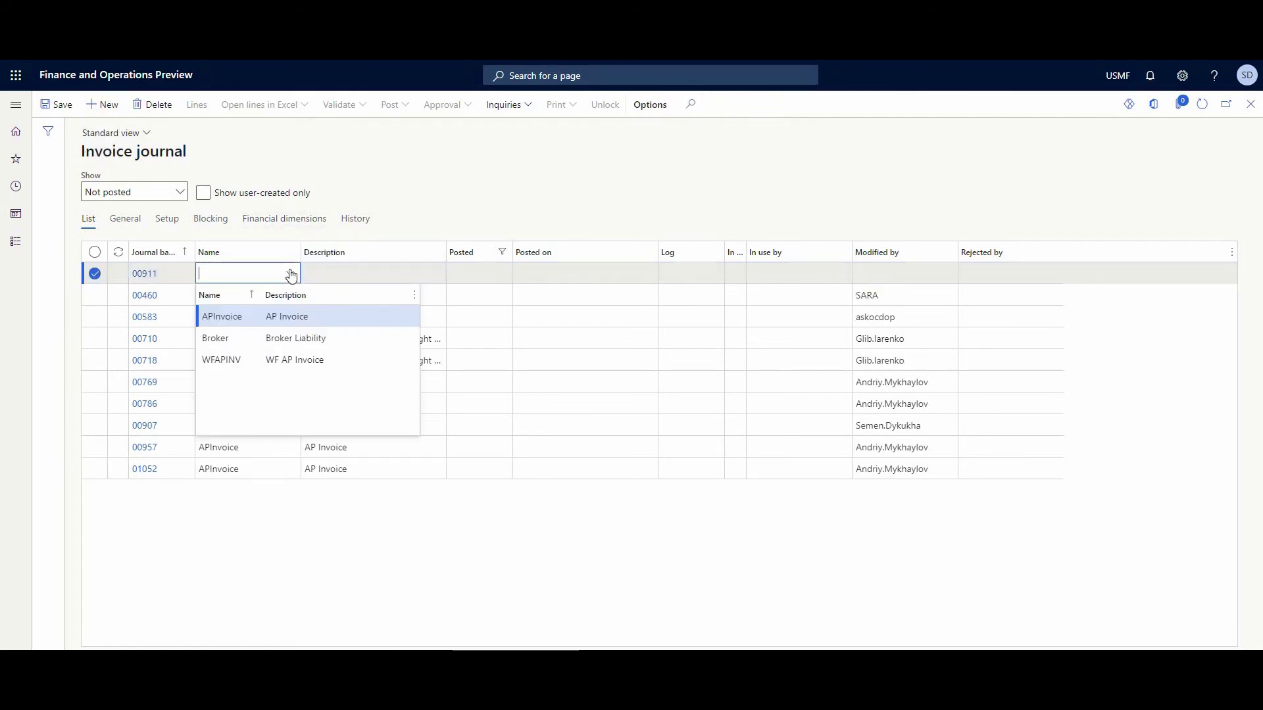
{"action": "left_click", "coordinate": [269, 316]}
{"action": "key", "text": "Tab"}
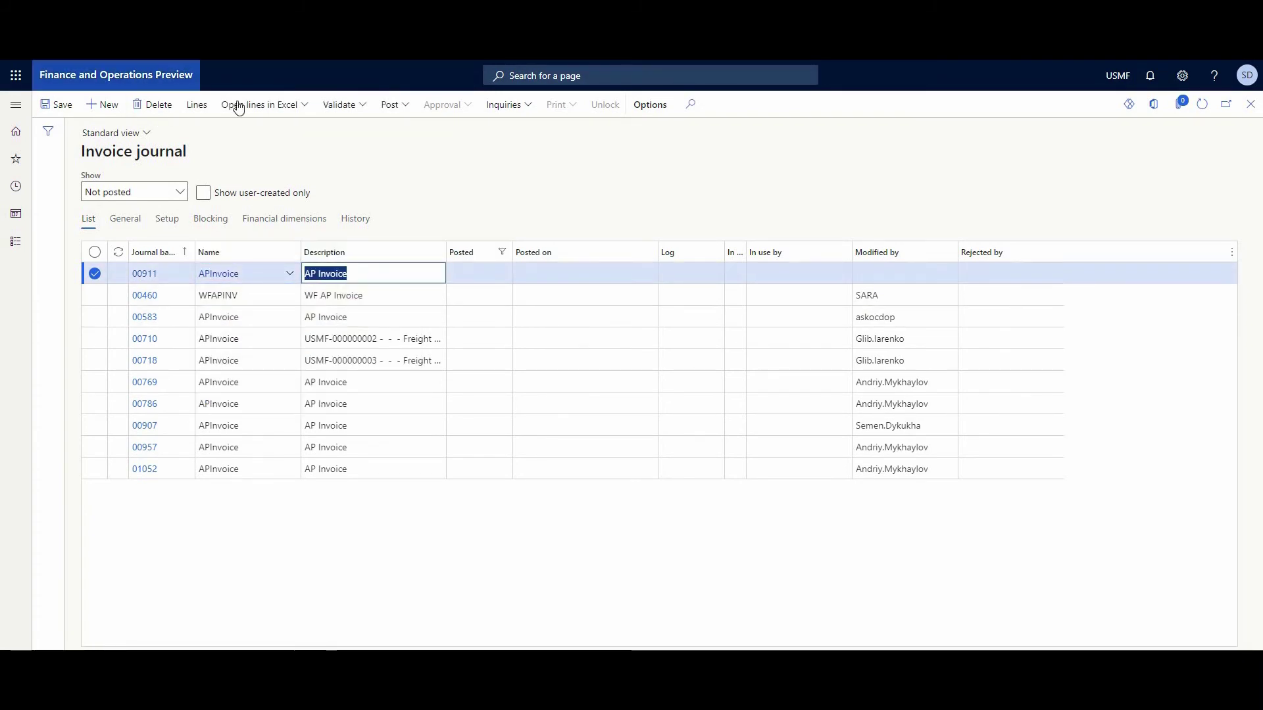
{"action": "left_click", "coordinate": [206, 117]}
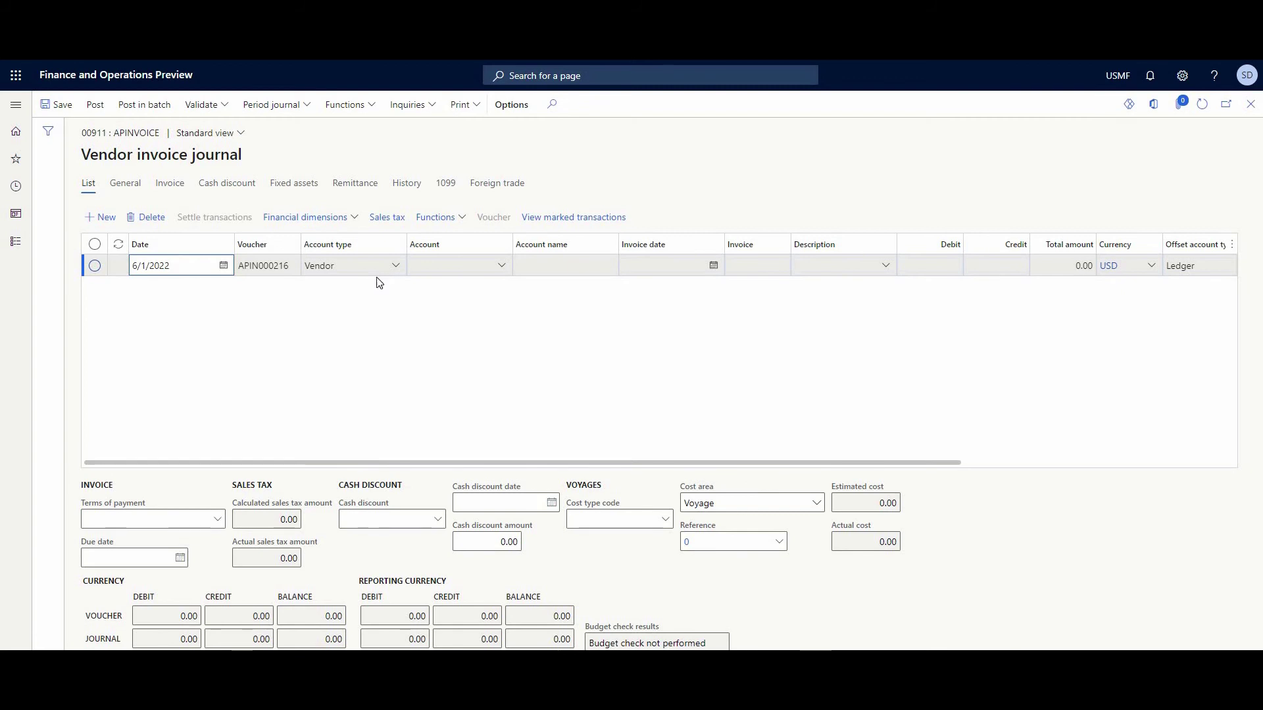
Set the line's vendor to Lande Packaging Supplies with invoice date 6/1/2022
{"action": "key", "text": "Tab"}
{"action": "key", "text": "Tab"}
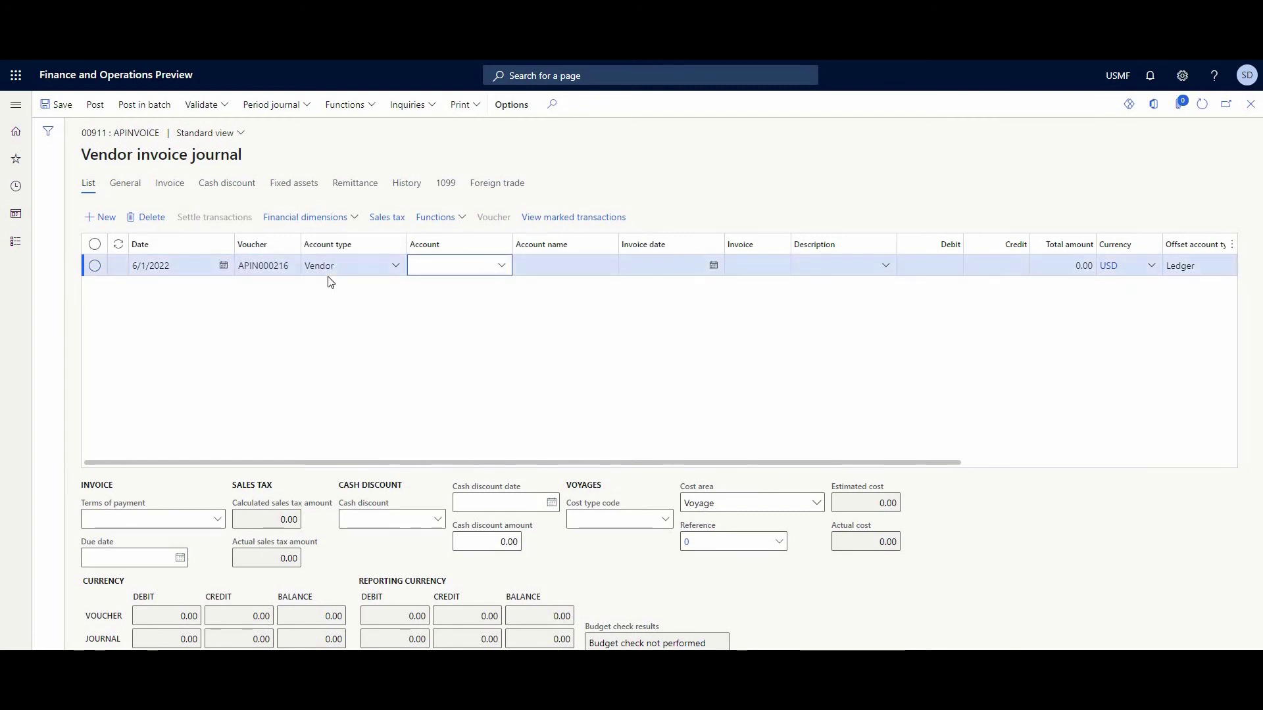
{"action": "left_click", "coordinate": [502, 269]}
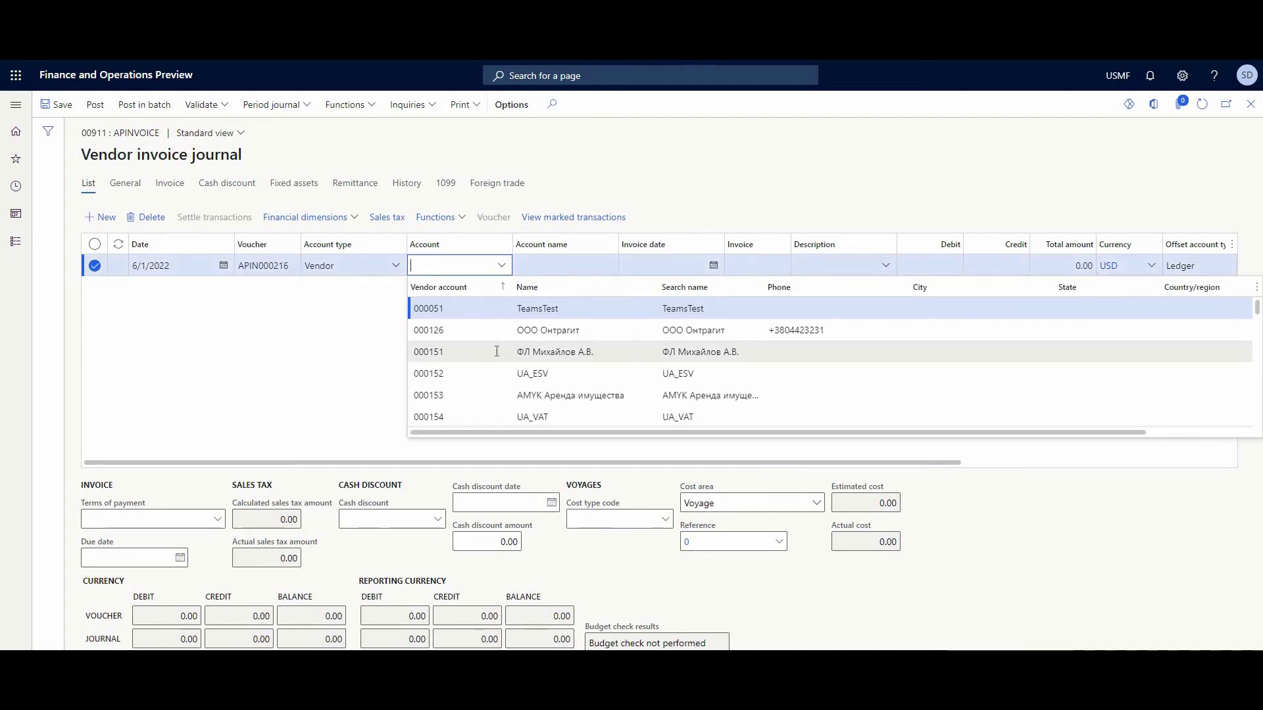
{"action": "scroll", "coordinate": [498, 355], "scroll_direction": "down", "scroll_amount": 5}
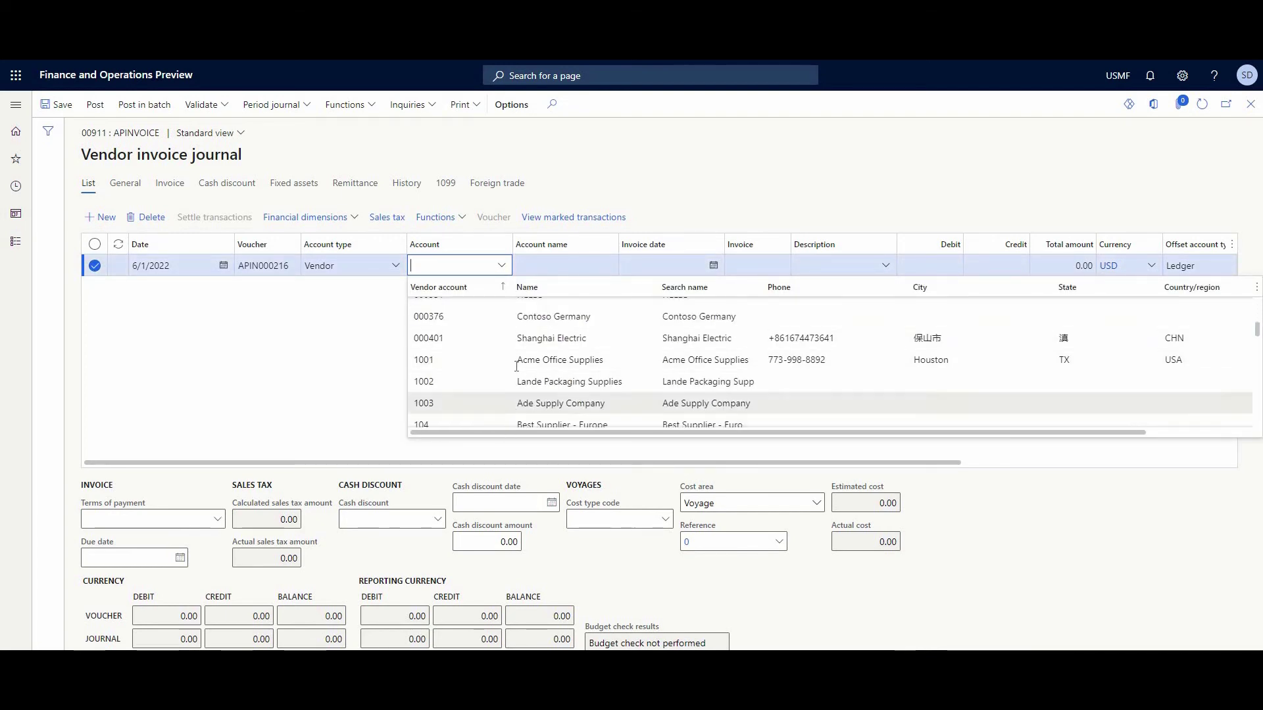
{"action": "left_click", "coordinate": [434, 381]}
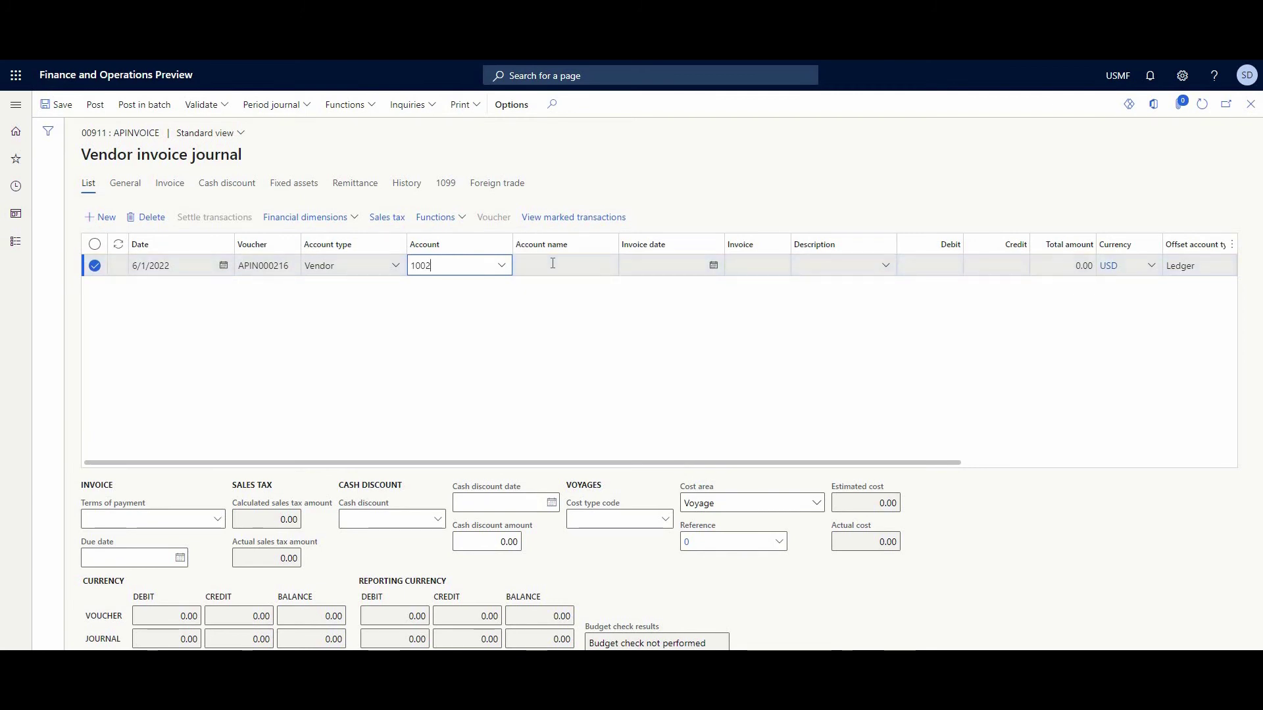
{"action": "key", "text": "Tab"}
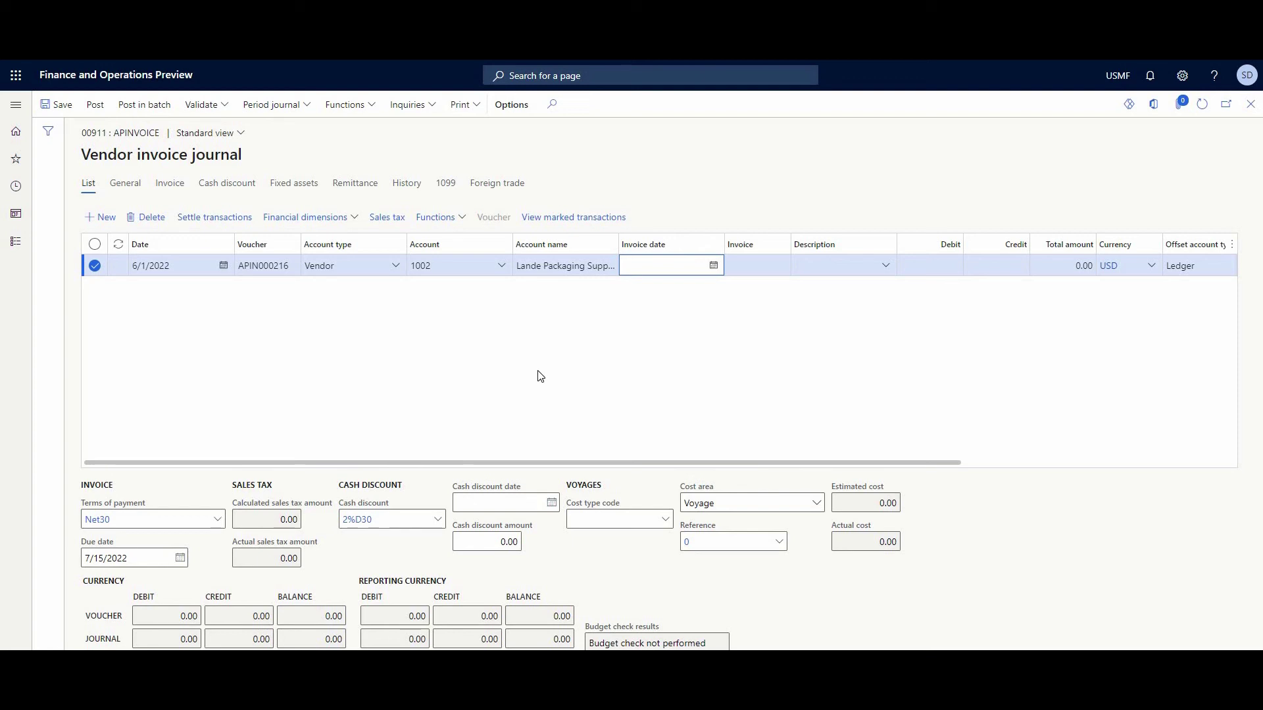
{"action": "left_click", "coordinate": [713, 266]}
{"action": "left_click", "coordinate": [631, 330]}
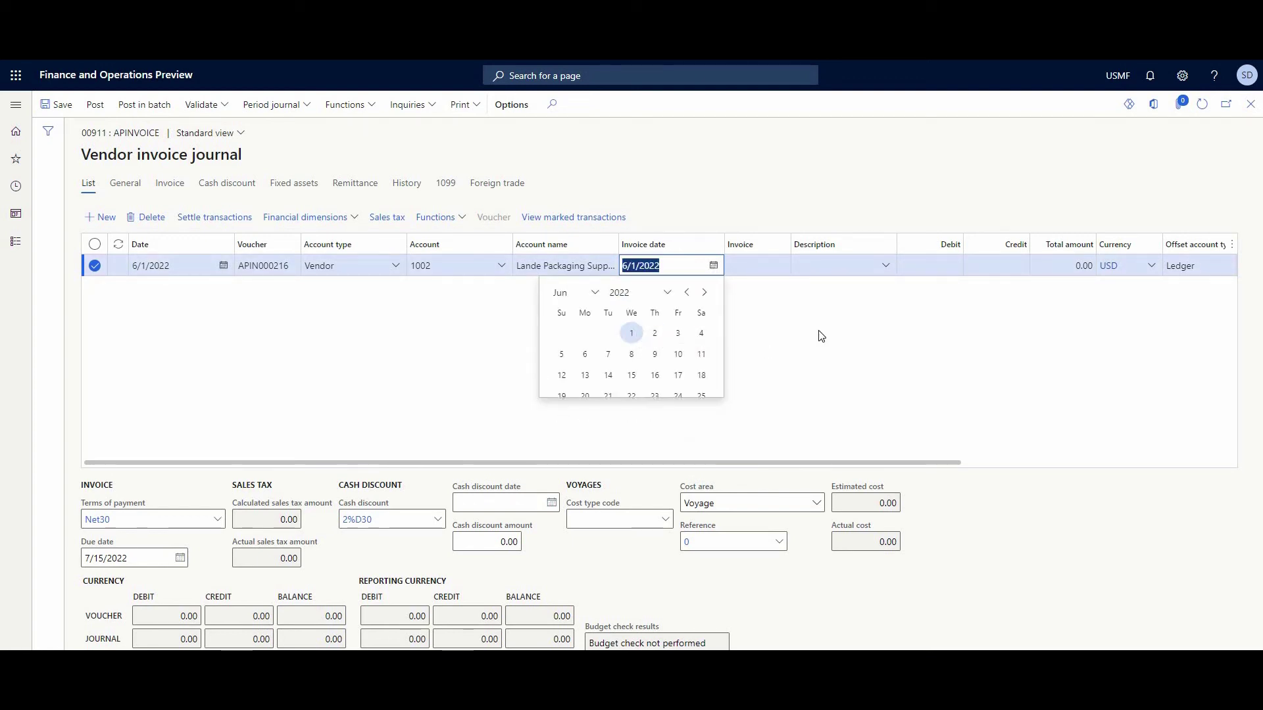
Enter the vendor's invoice number, description Invoice, and a 3,500.00 credit amount
{"action": "left_click", "coordinate": [766, 267]}
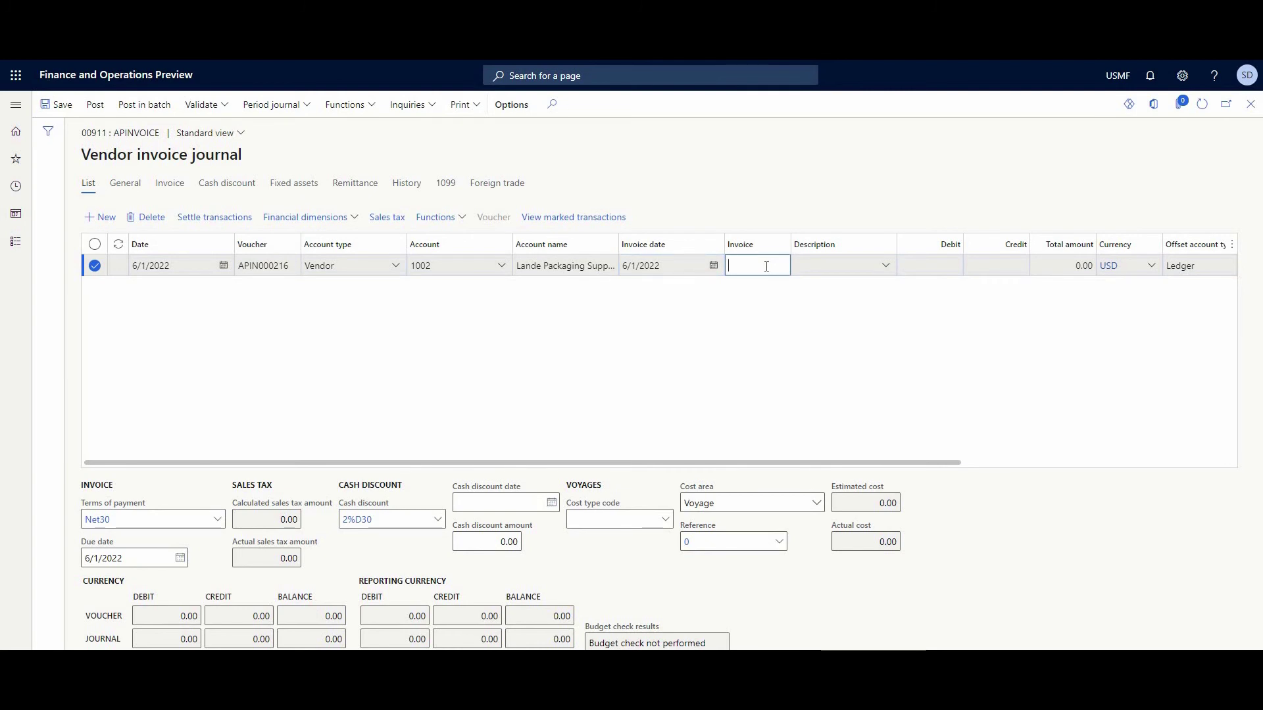
{"action": "type", "text": "62665926"}
{"action": "key", "text": "Tab"}
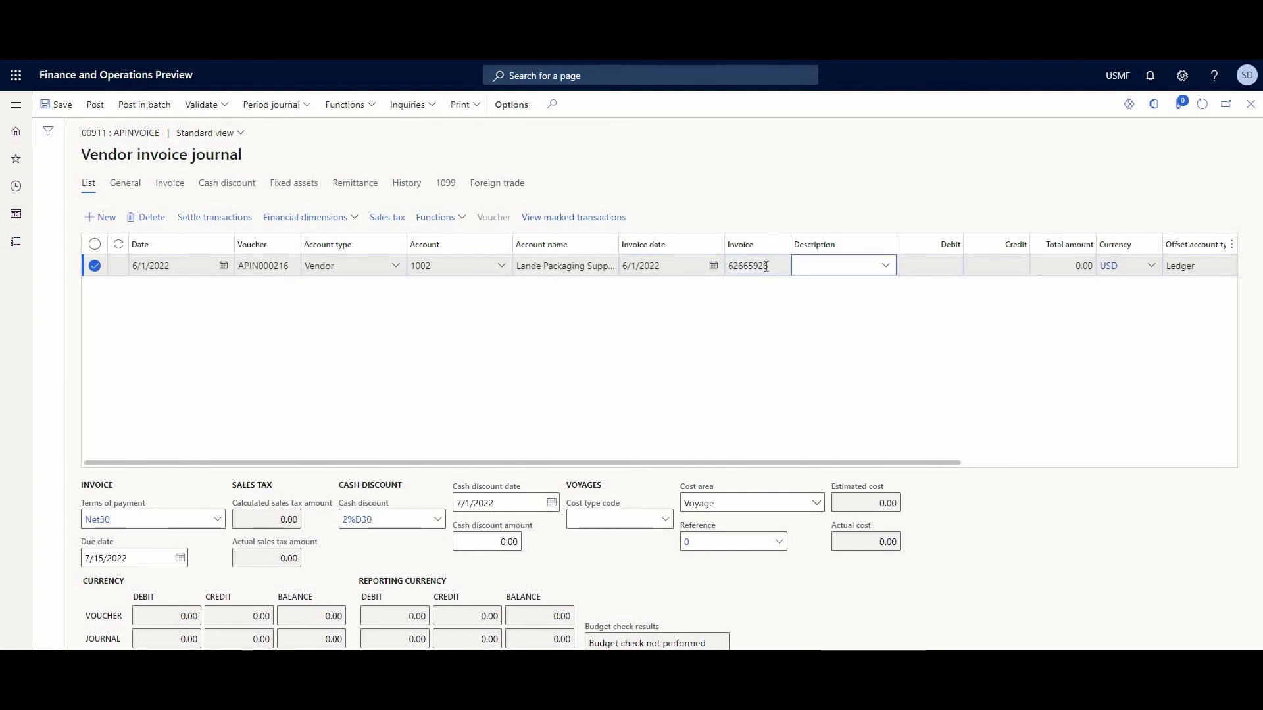
{"action": "type", "text": "inv"}
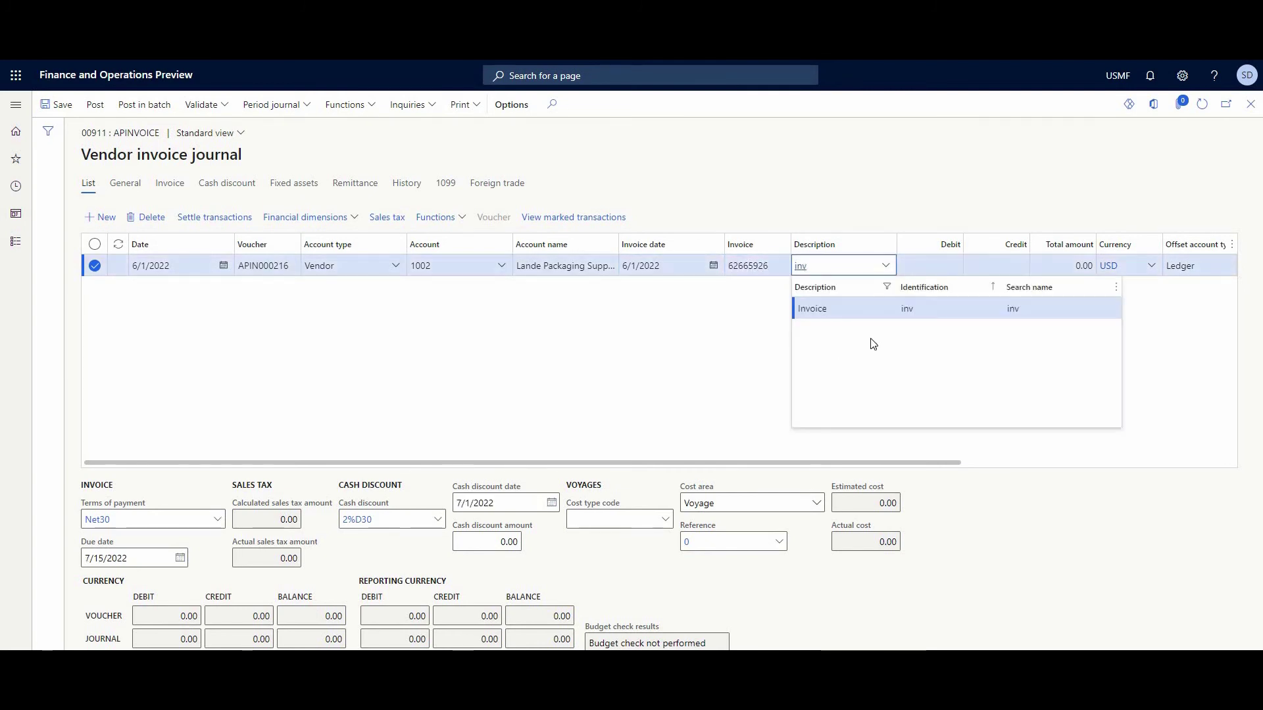
{"action": "left_click", "coordinate": [854, 308]}
{"action": "key", "text": "Tab"}
{"action": "key", "text": "Tab"}
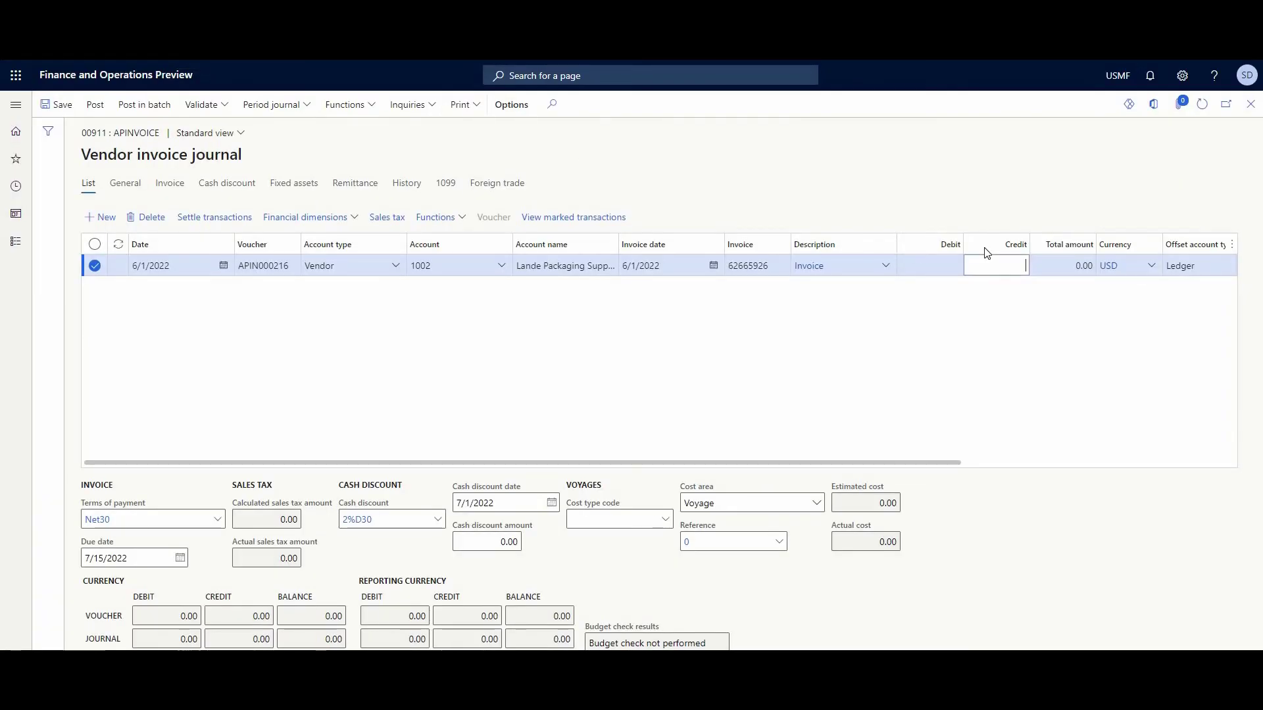
{"action": "left_click", "coordinate": [990, 265]}
{"action": "left_click", "coordinate": [996, 356]}
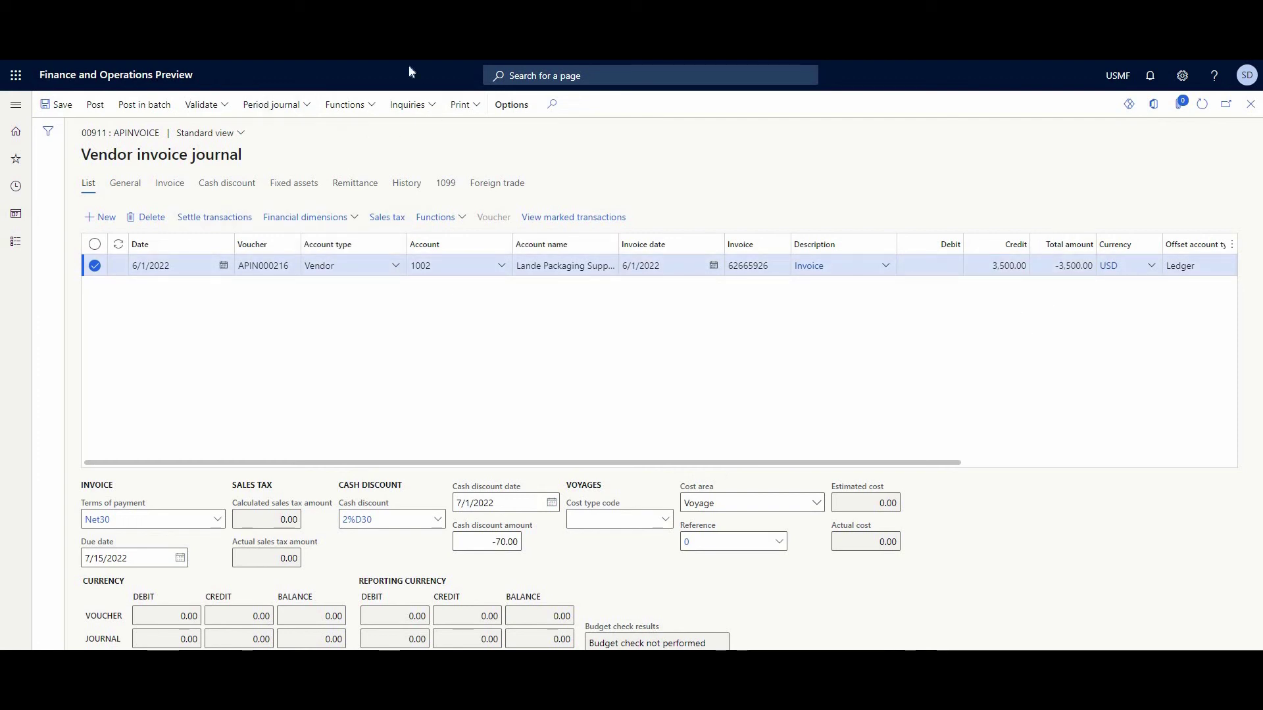
Select voyage costs for the invoice from voyage 000025
{"action": "left_click", "coordinate": [370, 106]}
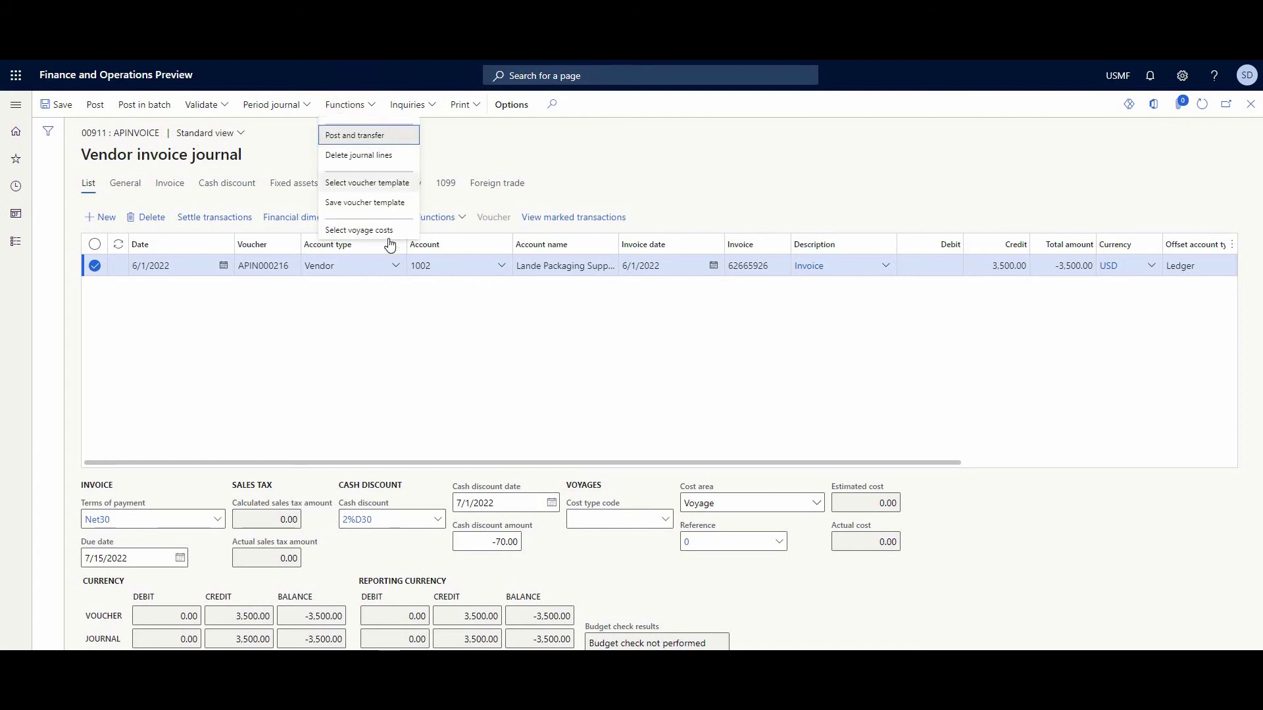
{"action": "left_click", "coordinate": [369, 230]}
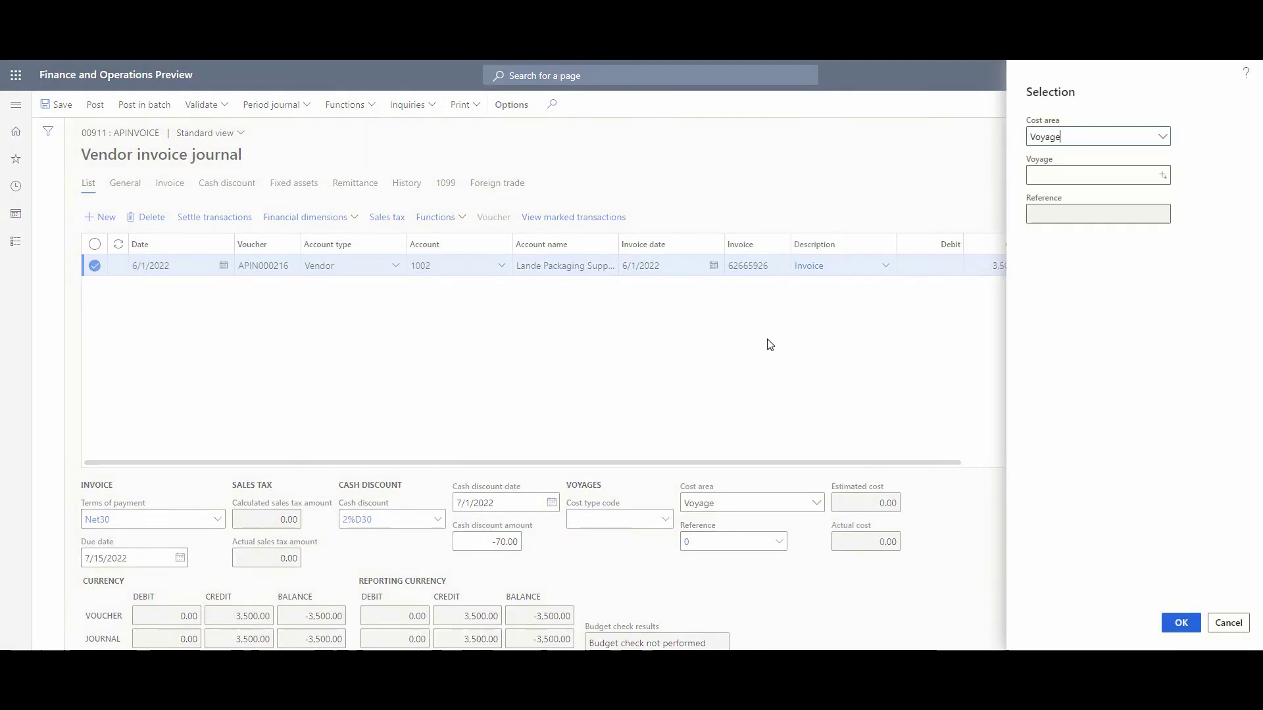
{"action": "left_click", "coordinate": [1161, 175]}
{"action": "scroll", "coordinate": [922, 275], "scroll_direction": "down", "scroll_amount": 5}
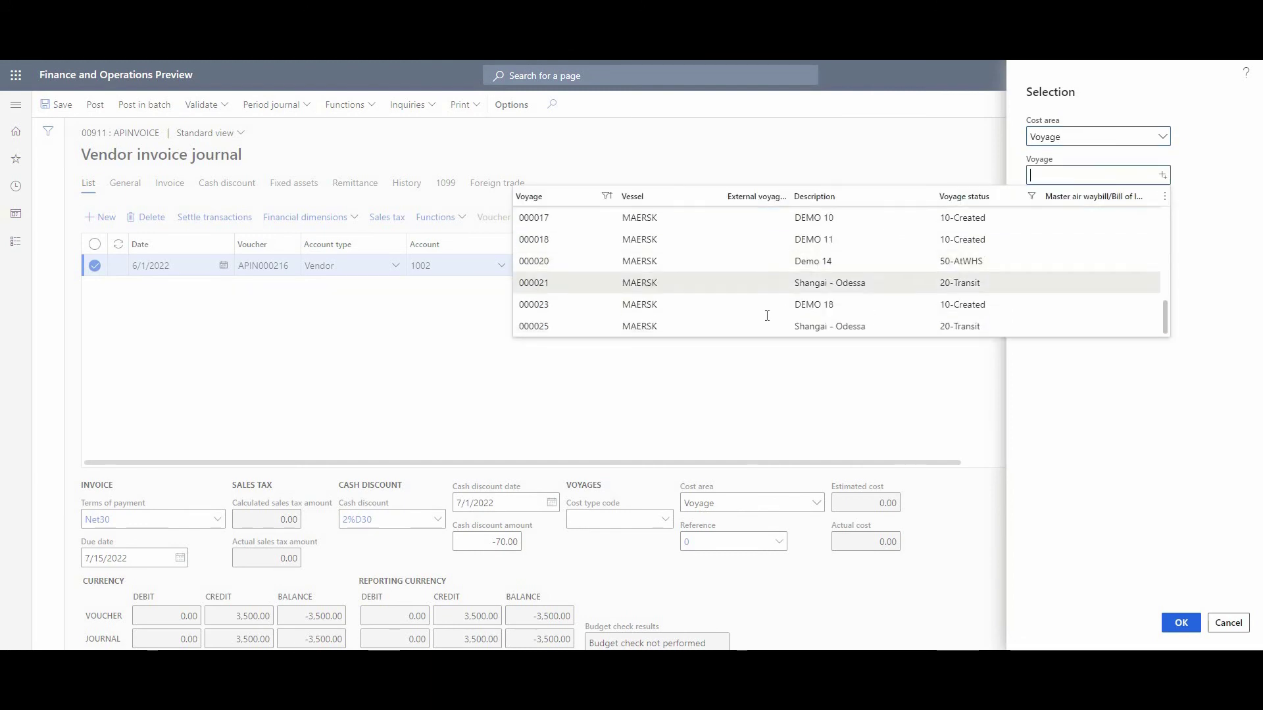
{"action": "left_click", "coordinate": [645, 327]}
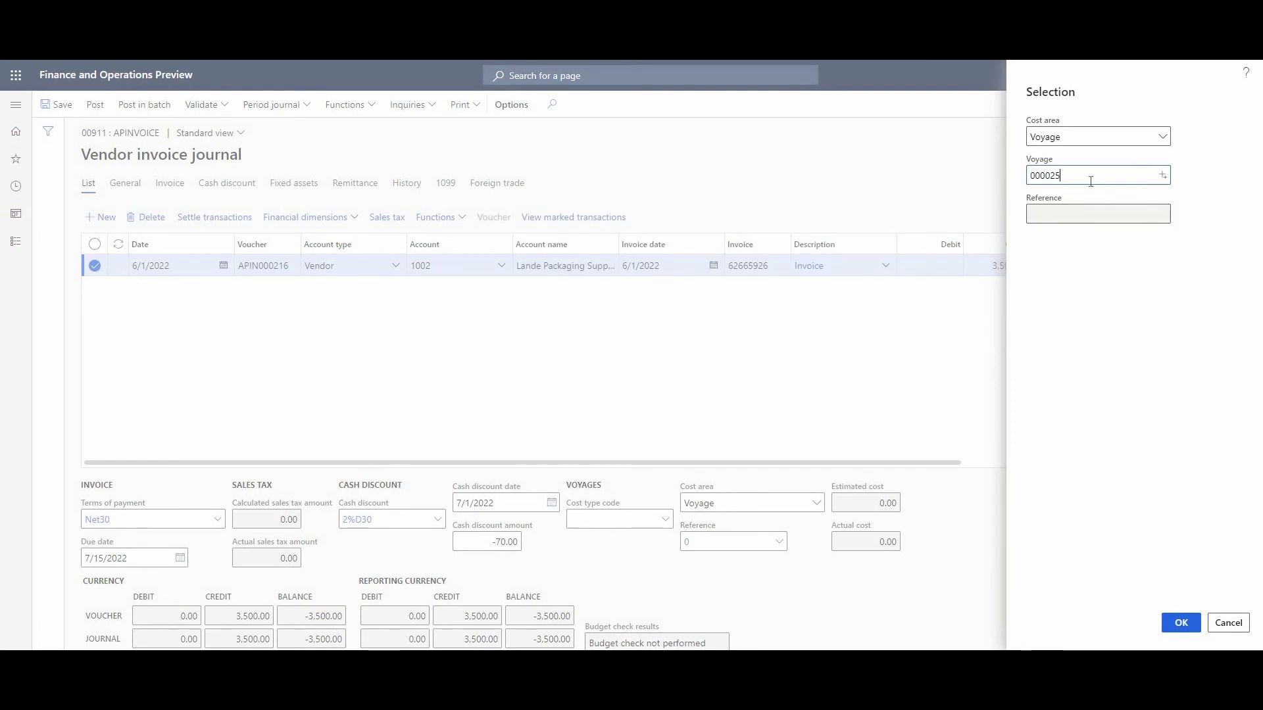
{"action": "left_click", "coordinate": [1182, 623]}
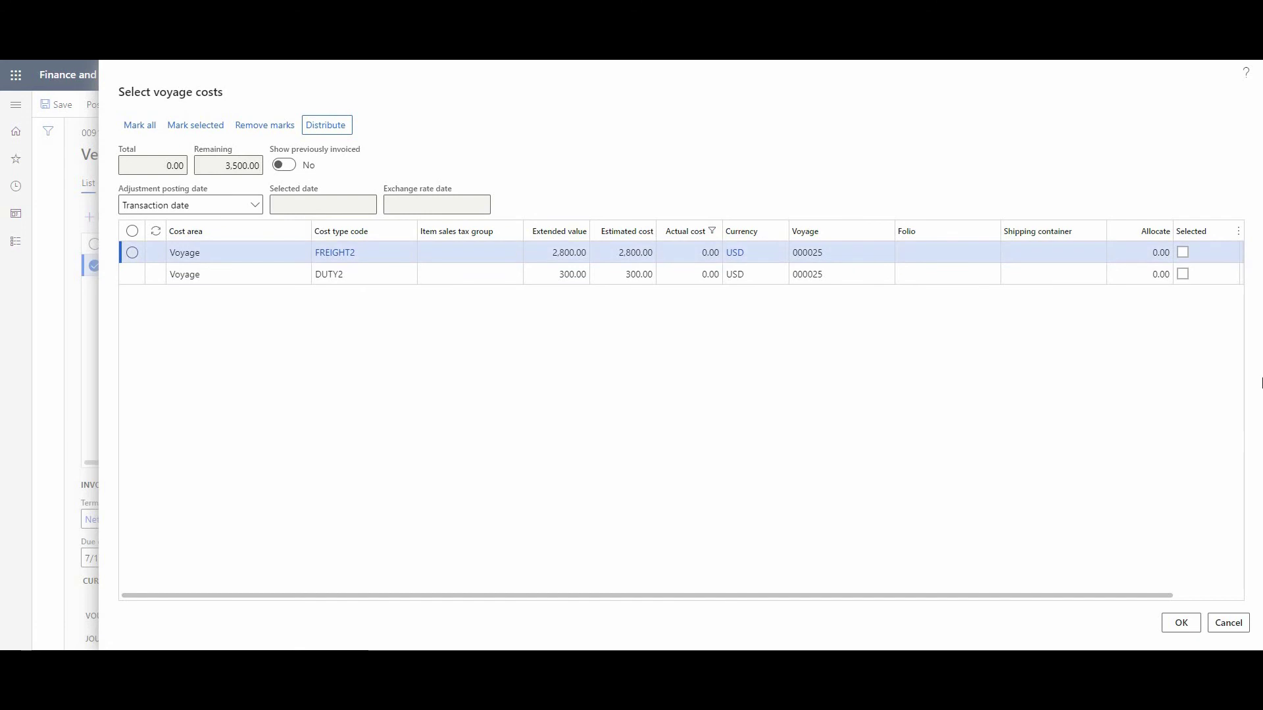
Allocate 3,000.00 to FREIGHT2 and 500.00 to DUTY2, then post journal 00911
{"action": "left_click", "coordinate": [431, 259]}
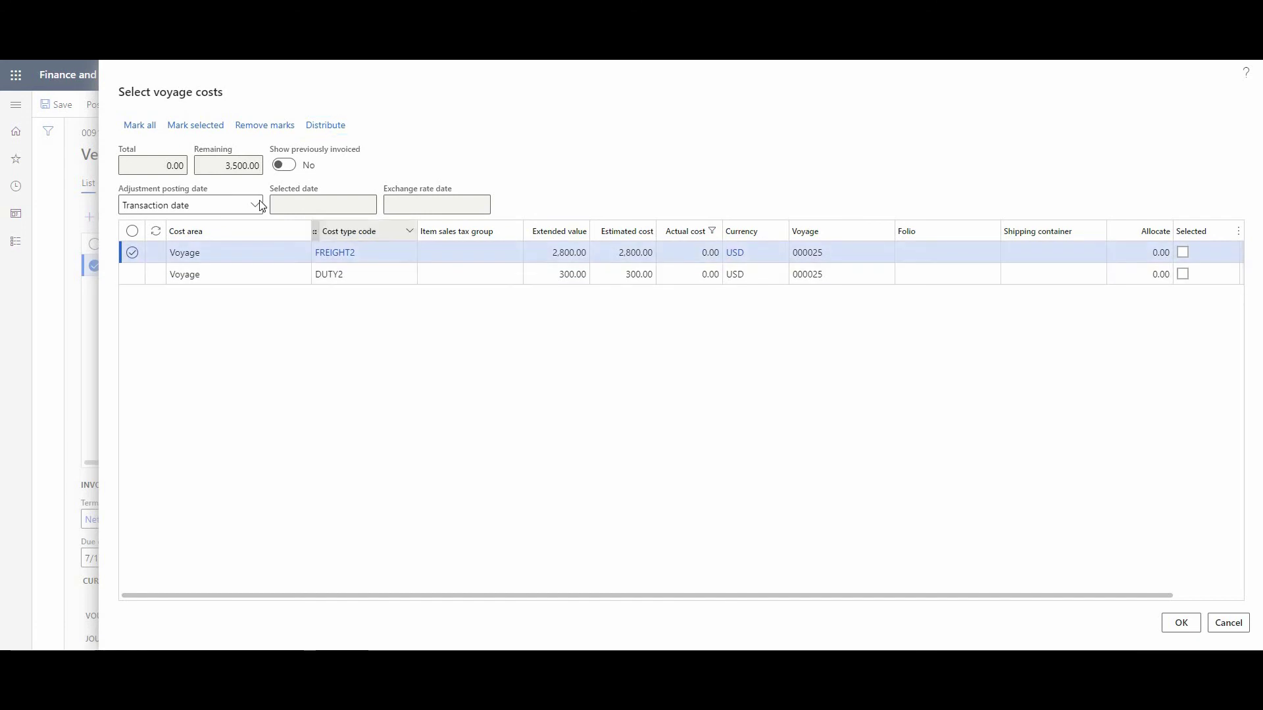
{"action": "mouse_move", "coordinate": [224, 165]}
{"action": "left_mouse_down"}
{"action": "mouse_move", "coordinate": [256, 165]}
{"action": "mouse_move", "coordinate": [238, 155]}
{"action": "left_mouse_up"}
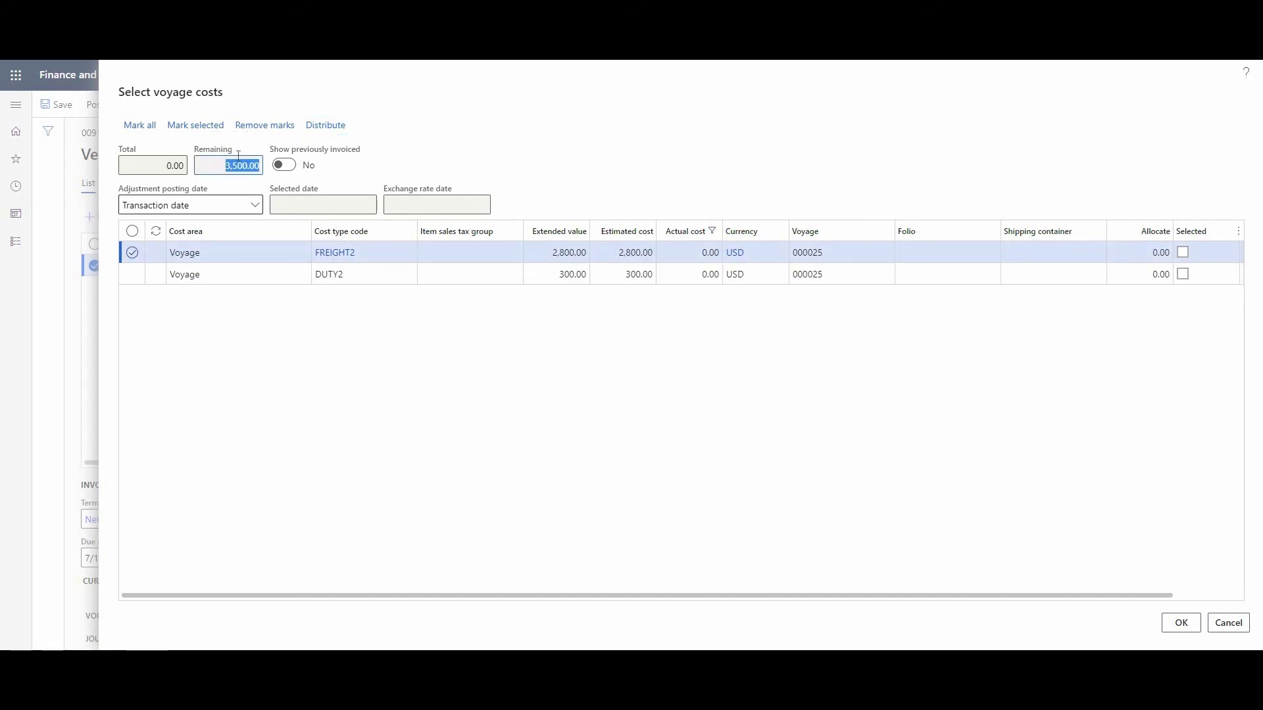
{"action": "left_click", "coordinate": [288, 341]}
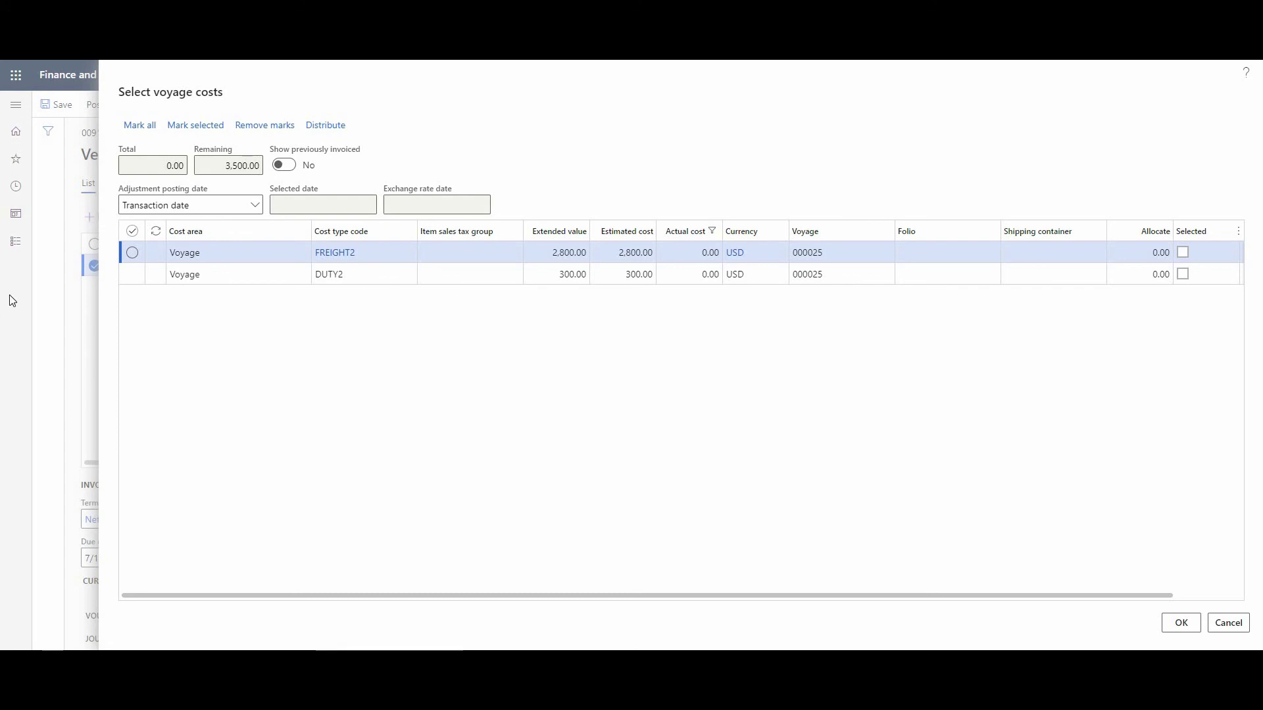
{"action": "left_click", "coordinate": [132, 231]}
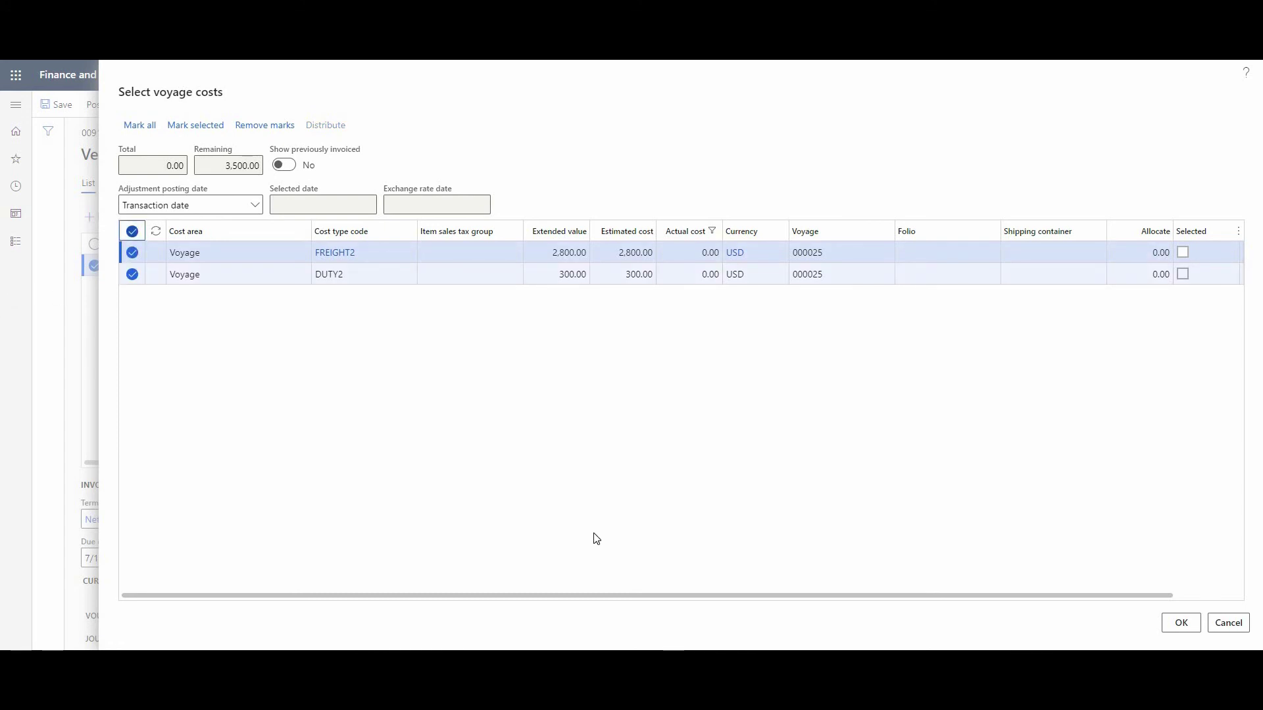
{"action": "left_click", "coordinate": [1135, 252]}
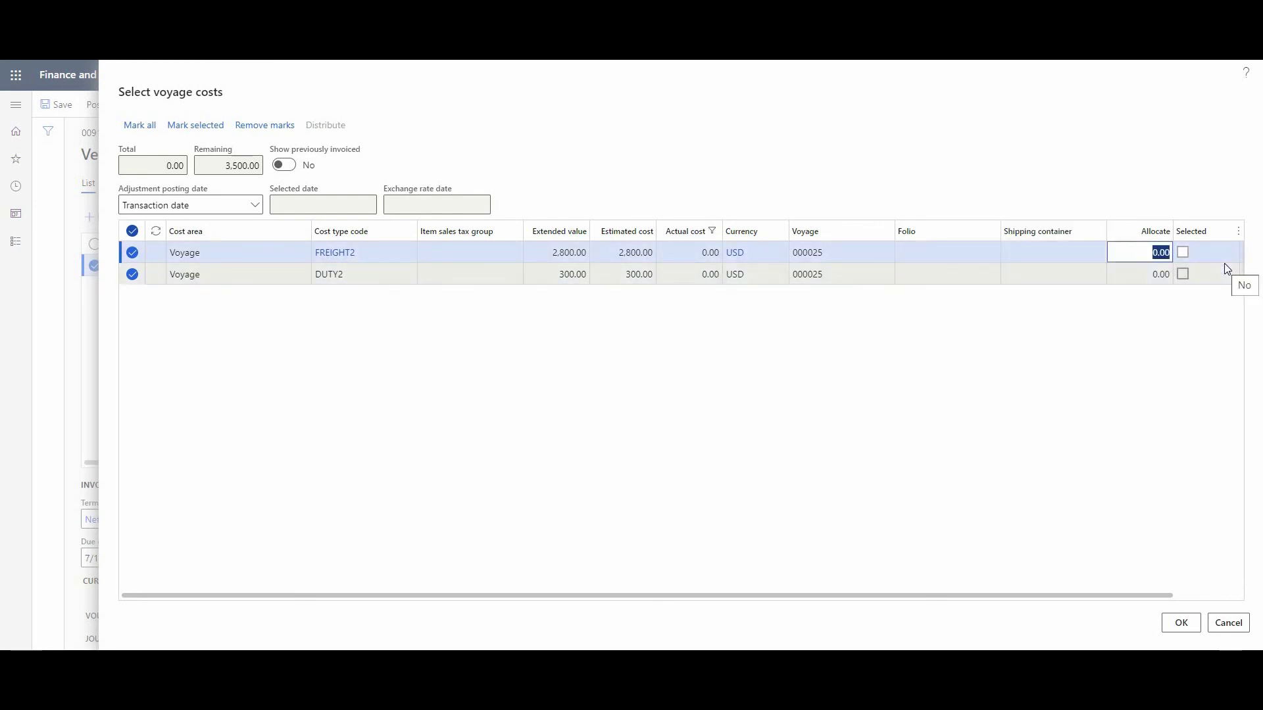
{"action": "type", "text": "3000"}
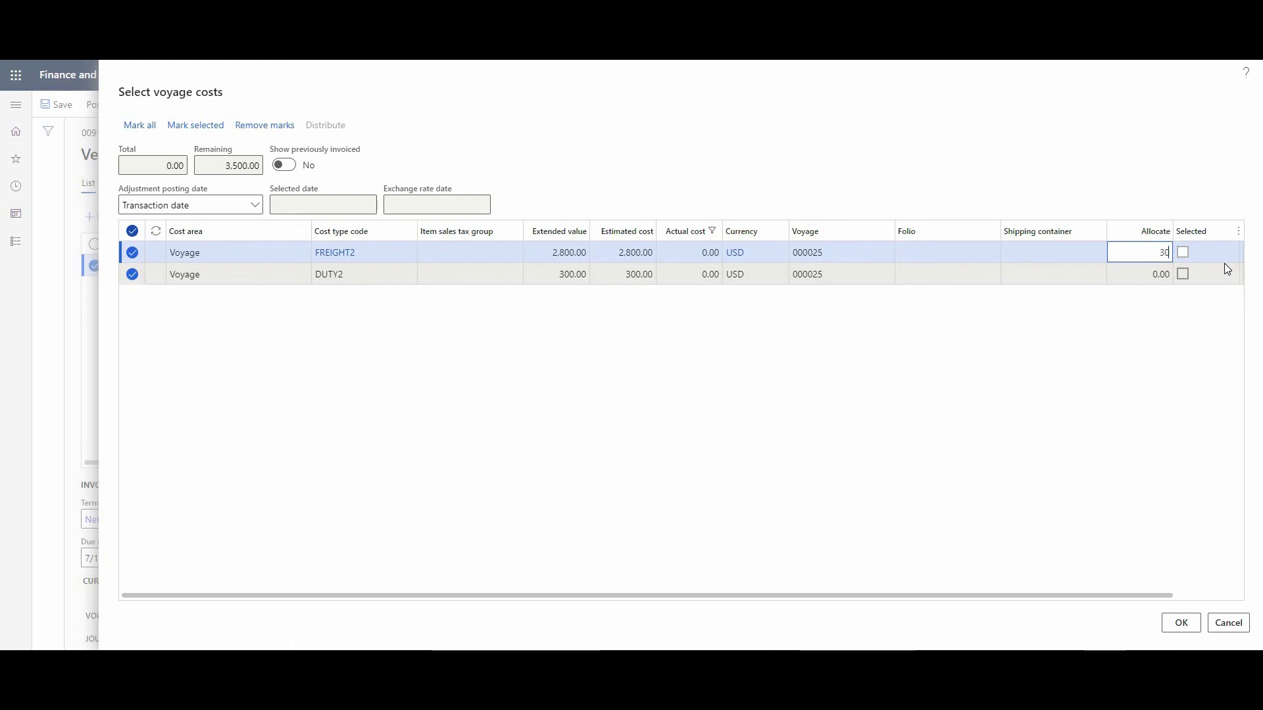
{"action": "left_click", "coordinate": [1146, 272]}
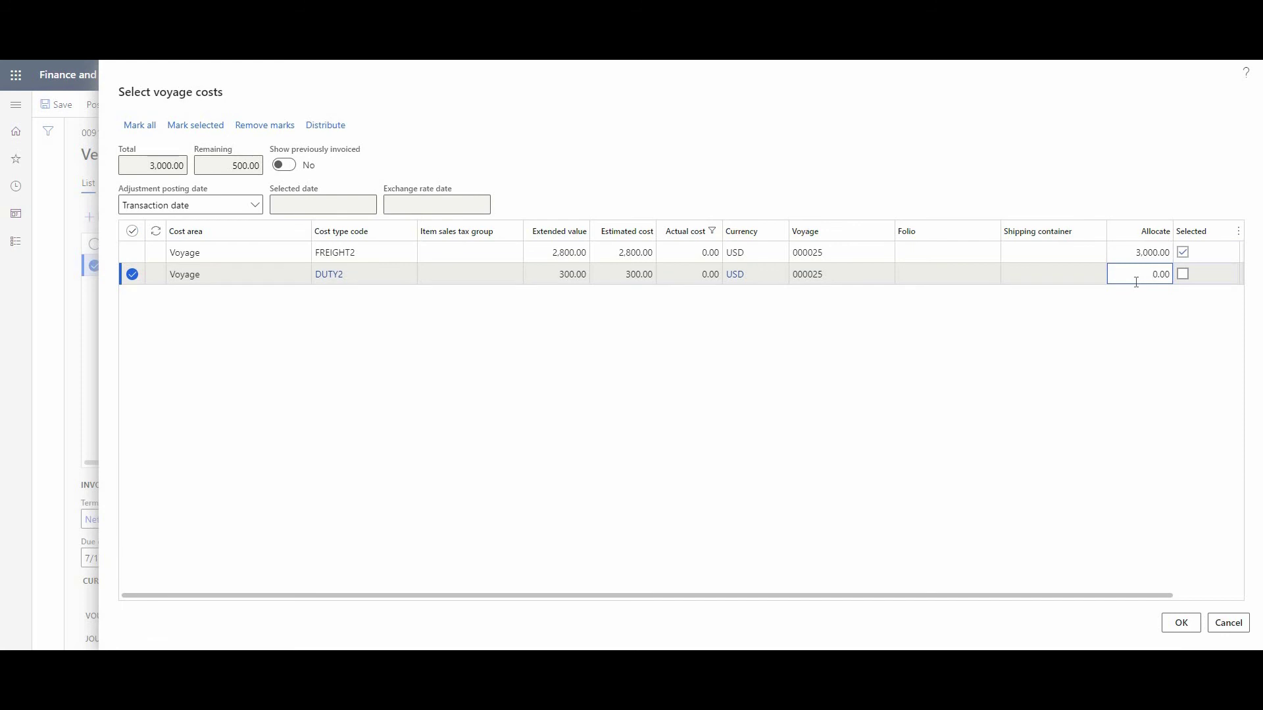
{"action": "type", "text": "500"}
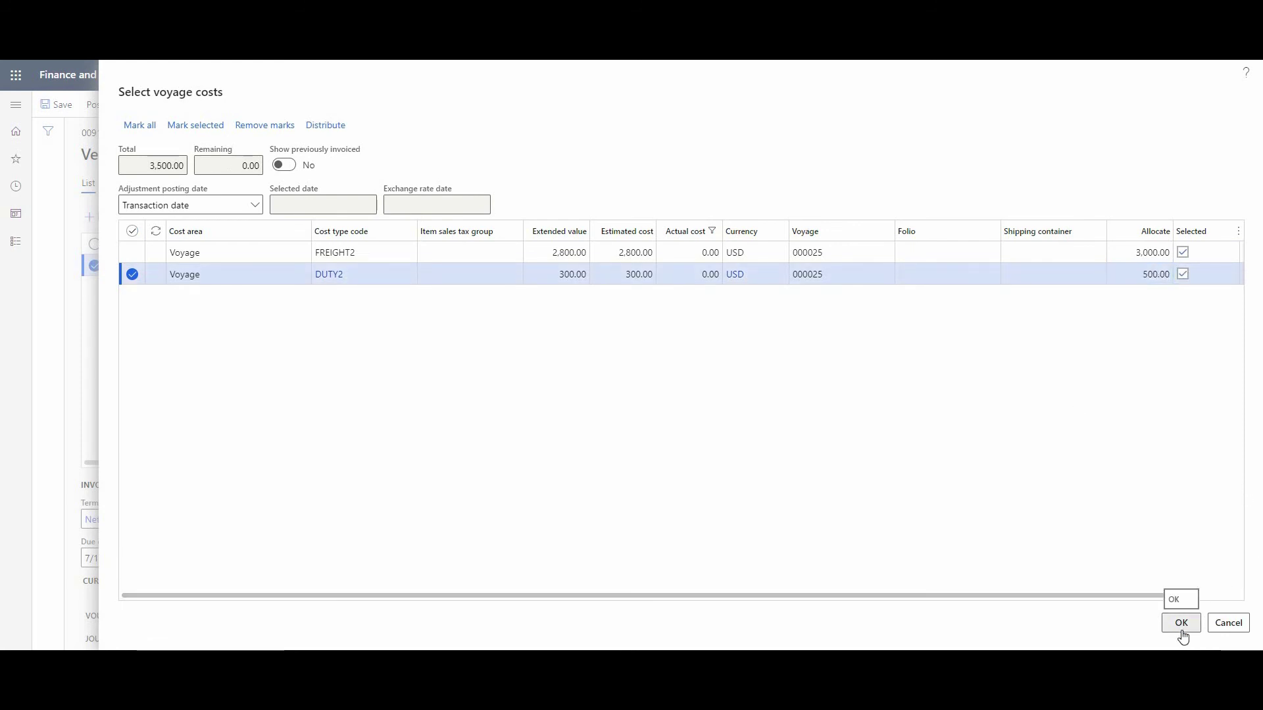
{"action": "left_click", "coordinate": [1182, 624]}
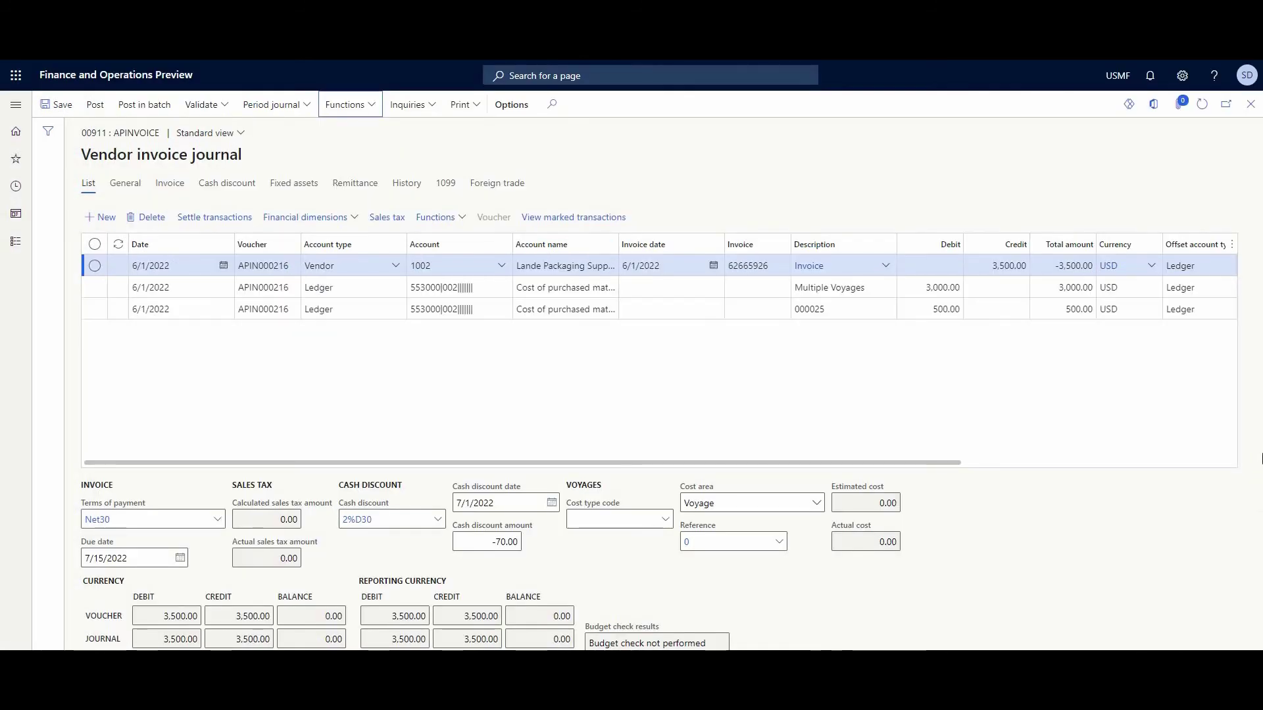
{"action": "left_click", "coordinate": [95, 265]}
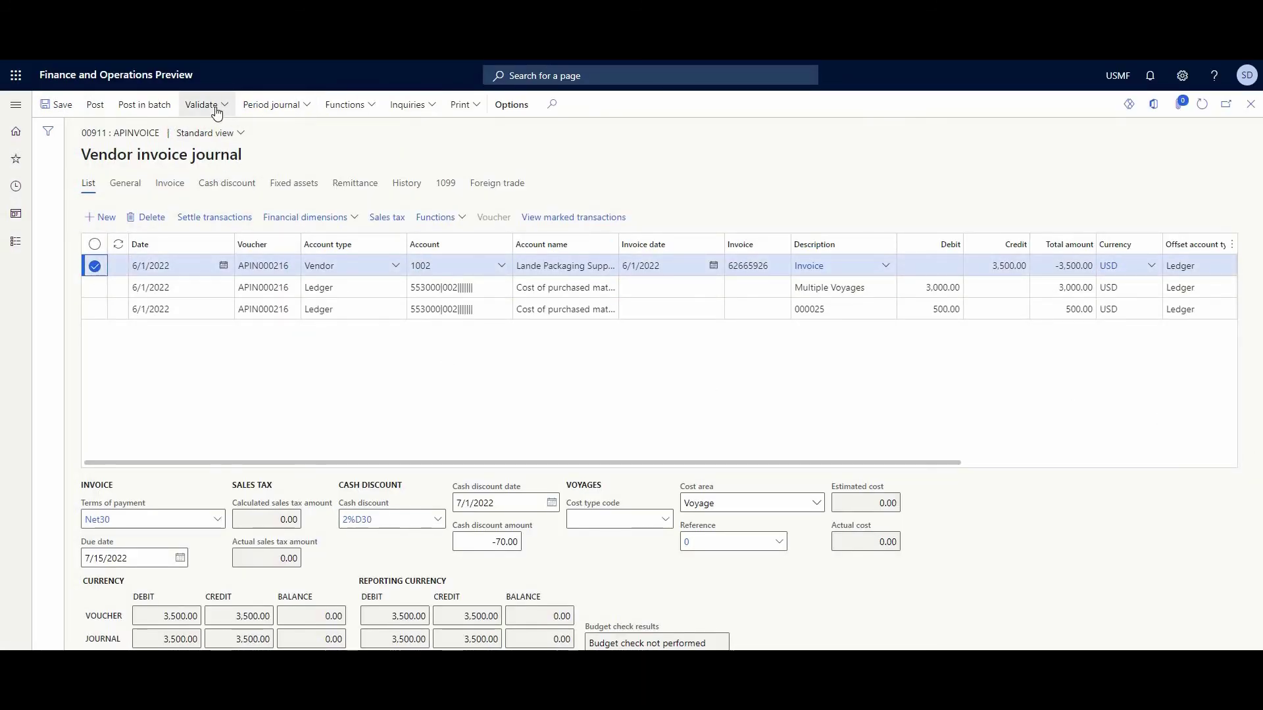
{"action": "left_click", "coordinate": [93, 105]}
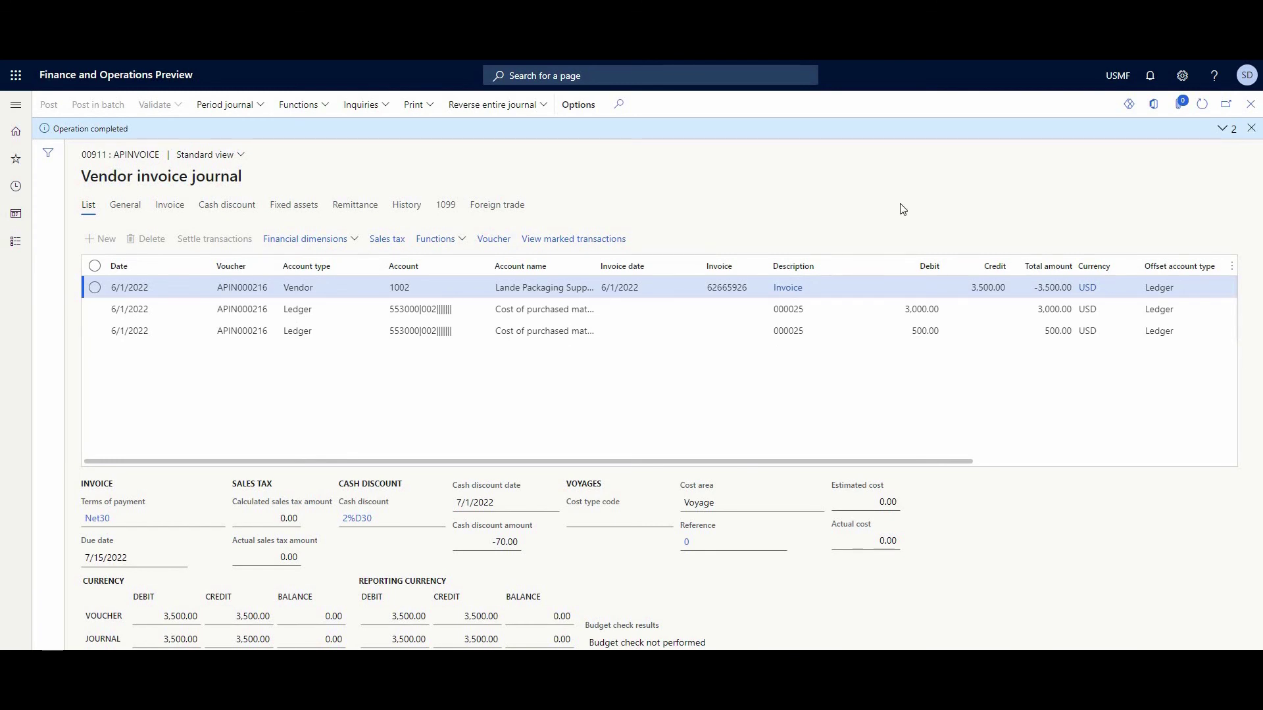
Open the inventory settlements for the CN-0001 Xiaomi Redmi Note 10 receipt line
{"action": "left_click", "coordinate": [1252, 129]}
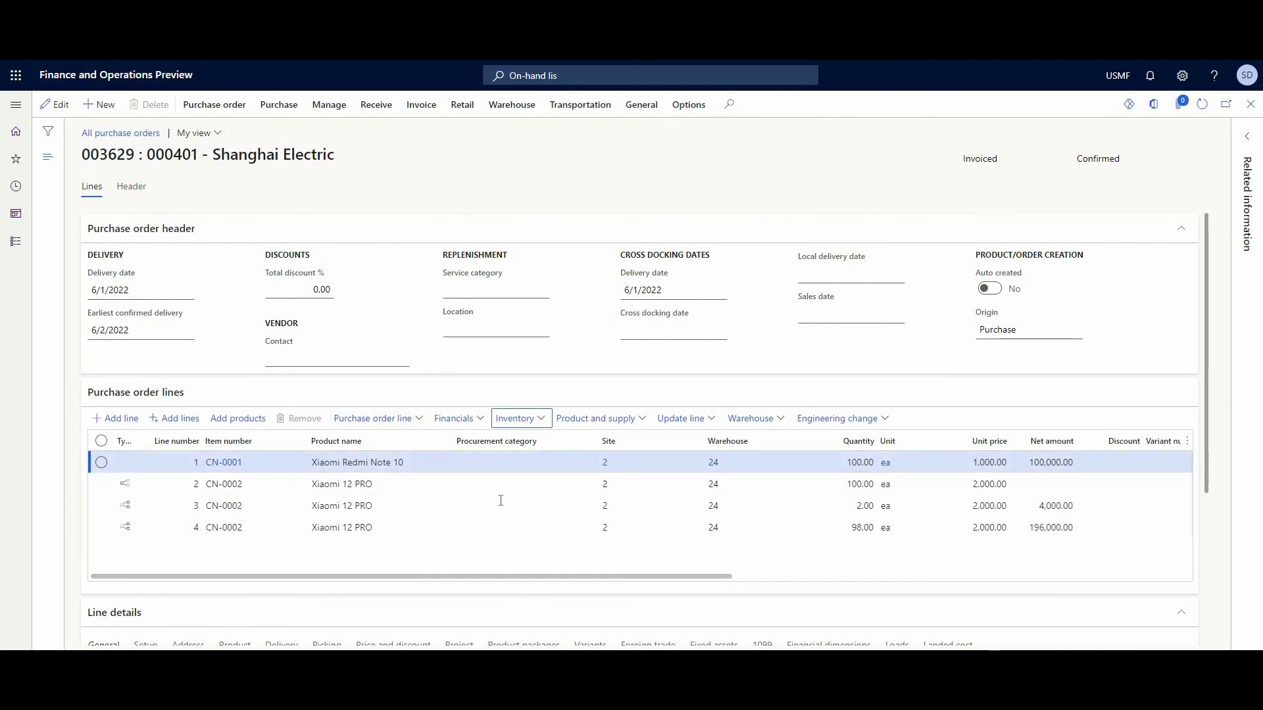
{"action": "left_click", "coordinate": [101, 463]}
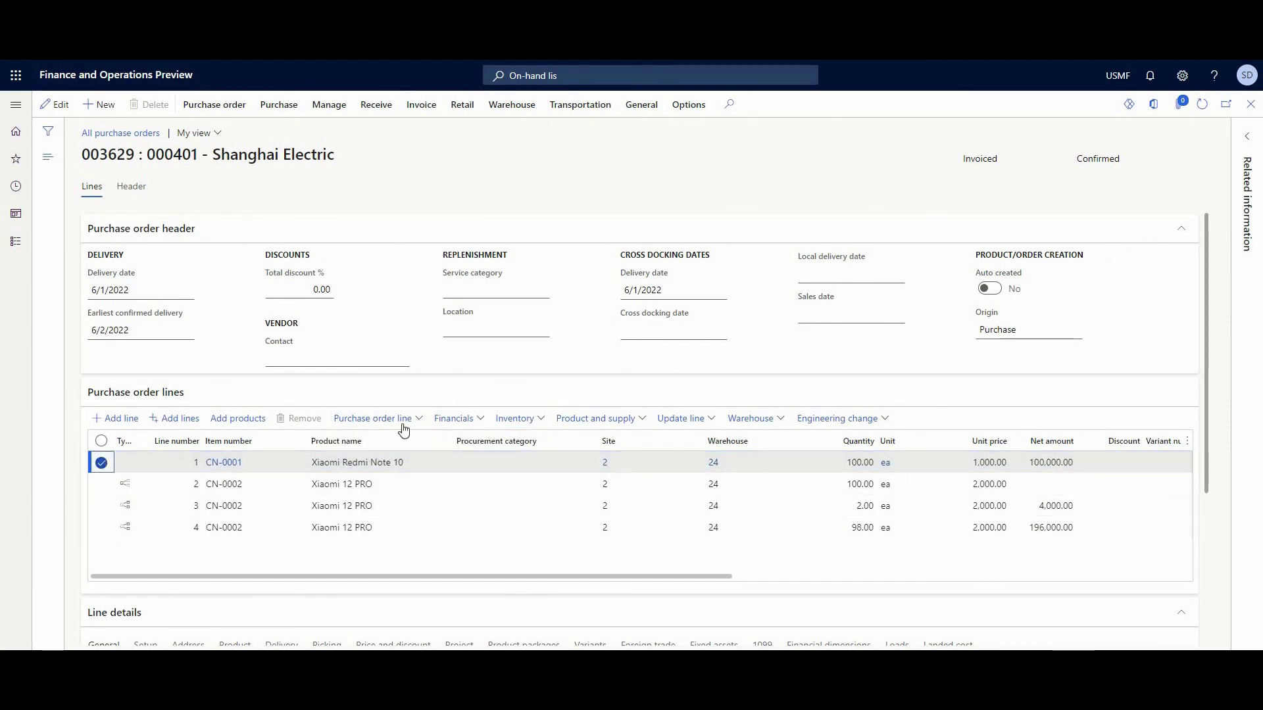
{"action": "left_click", "coordinate": [547, 419]}
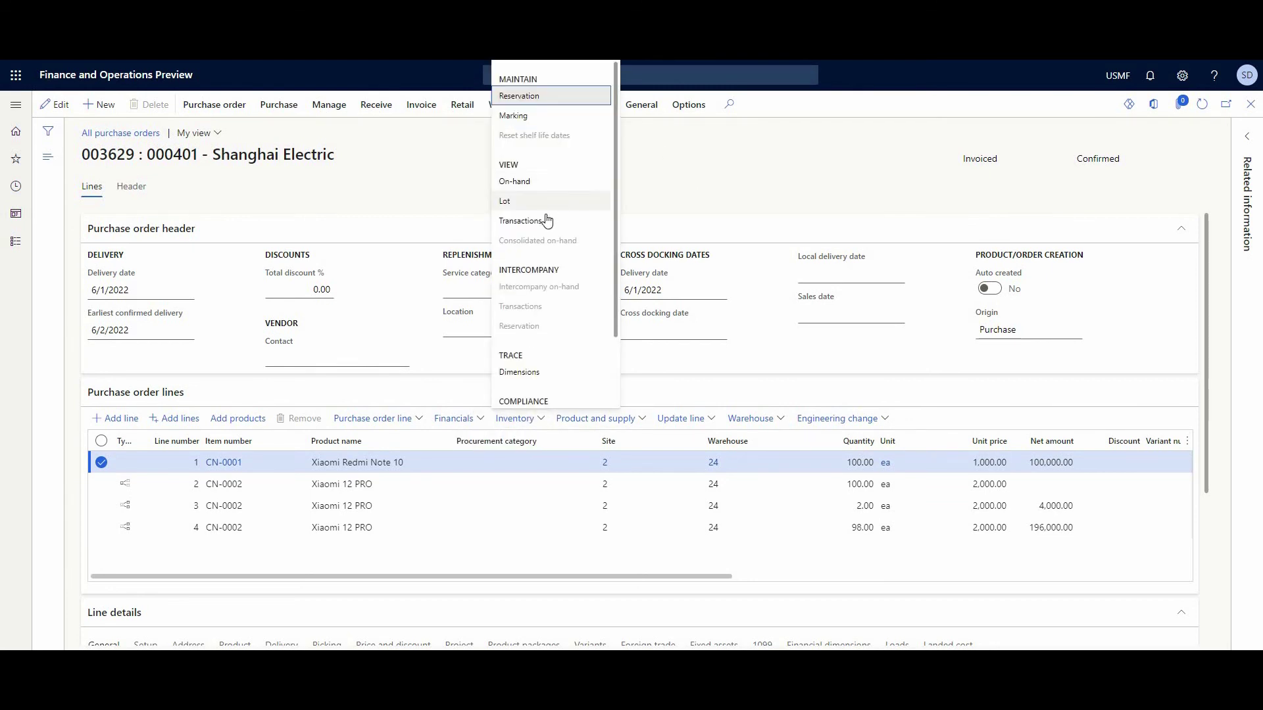
{"action": "left_click", "coordinate": [515, 181]}
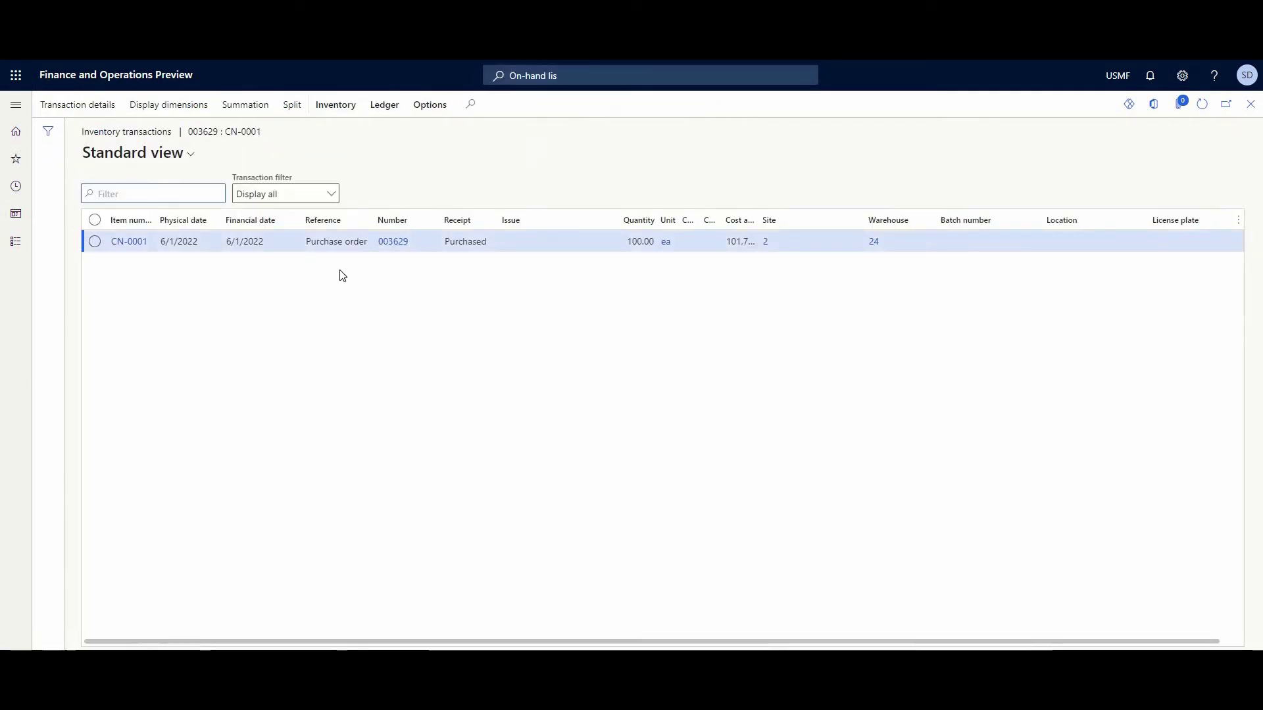
{"action": "left_click", "coordinate": [335, 105]}
{"action": "left_click", "coordinate": [197, 147]}
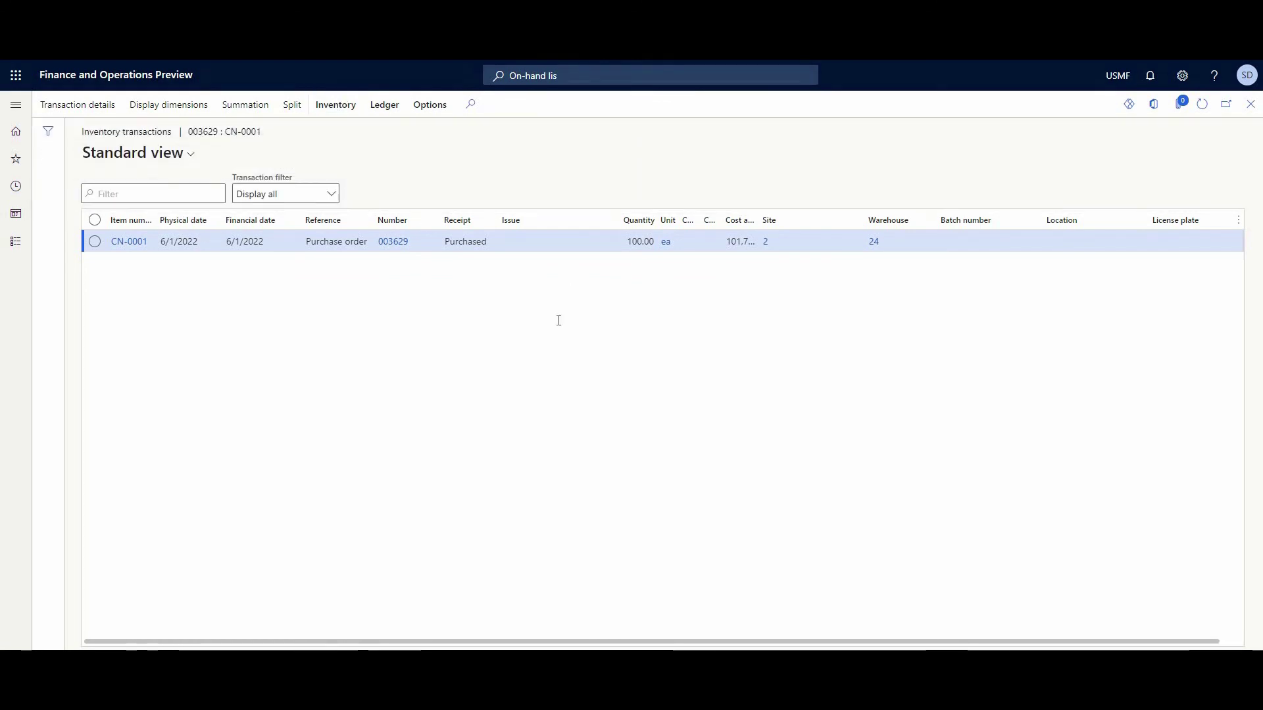
Filter Cost type code to F and check the 1,400.00 and 1,500.00 FREIGHT2 adjustments
{"action": "left_click", "coordinate": [882, 225]}
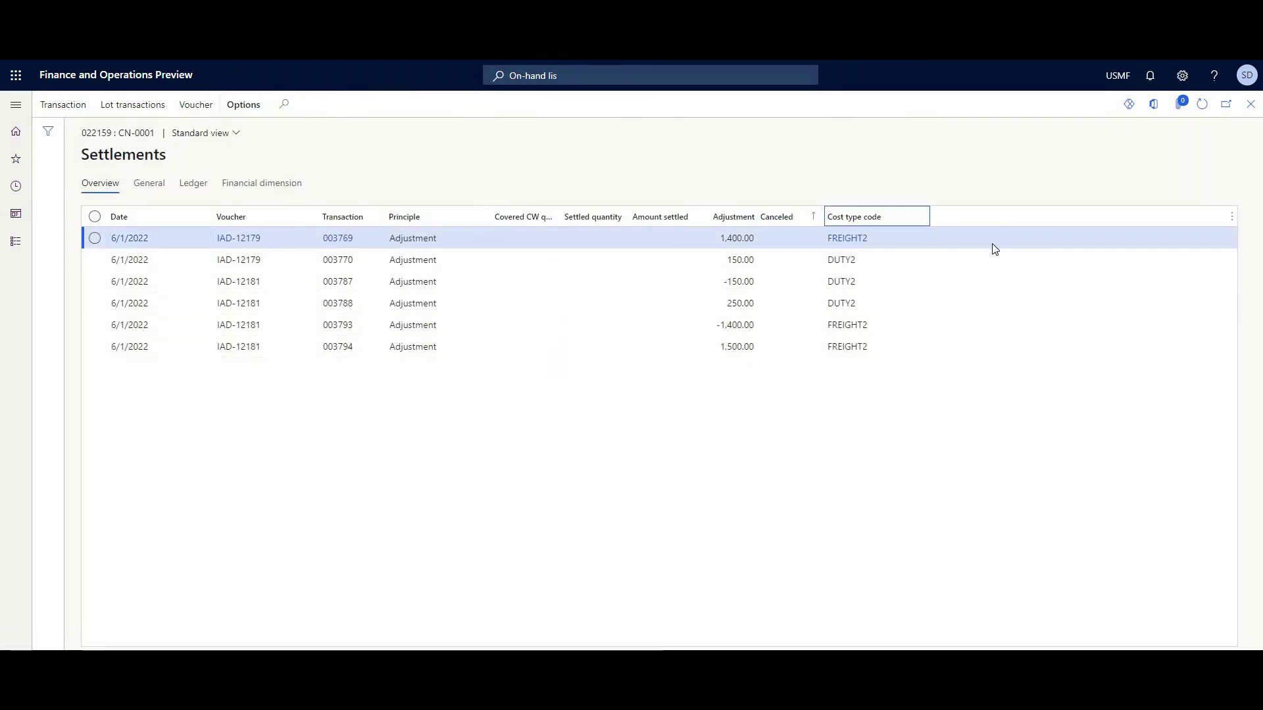
{"action": "type", "text": "F"}
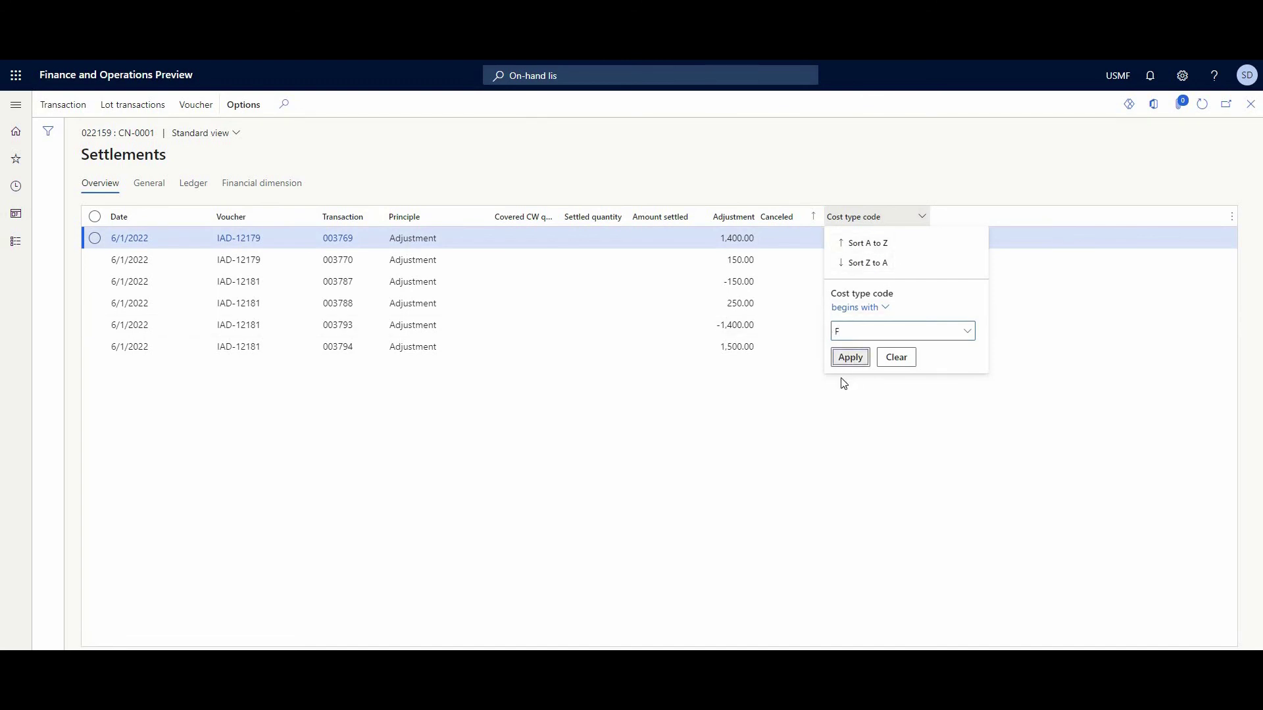
{"action": "left_click", "coordinate": [850, 358]}
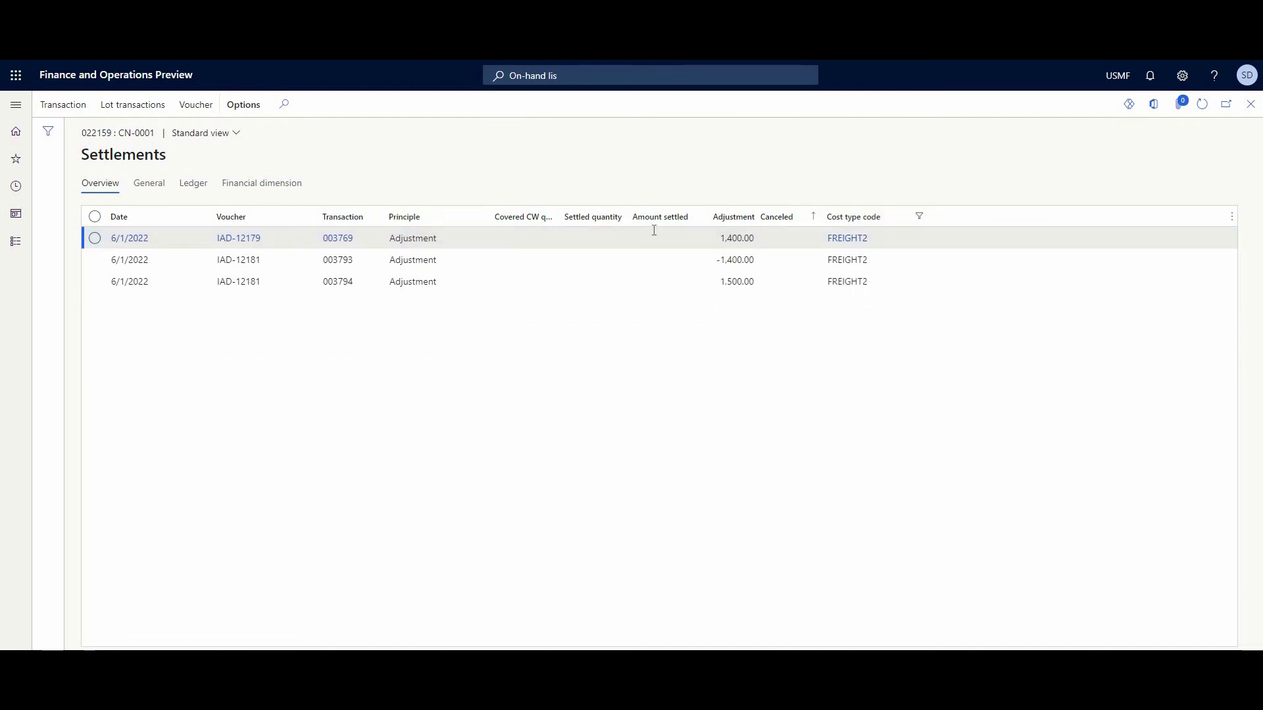
{"action": "left_click", "coordinate": [722, 236]}
{"action": "left_click_drag", "start_coordinate": [721, 237], "coordinate": [750, 238]}
{"action": "left_click", "coordinate": [552, 177]}
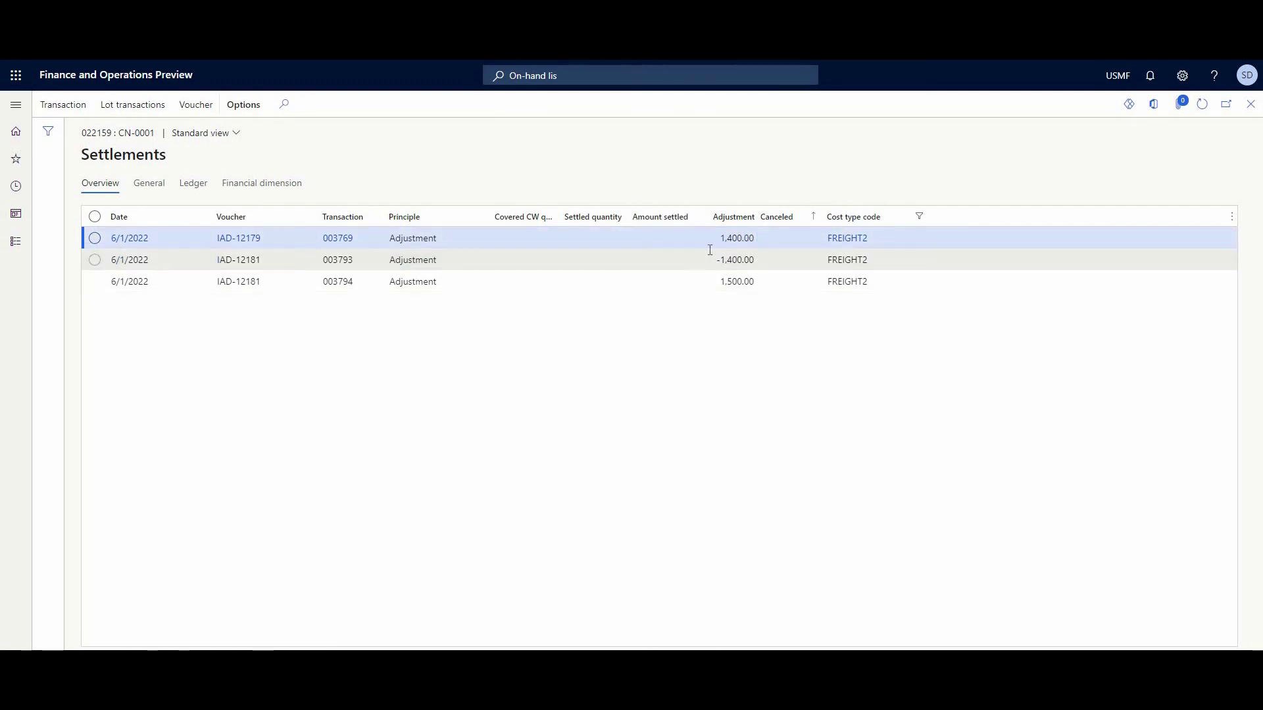
{"action": "left_click", "coordinate": [729, 282]}
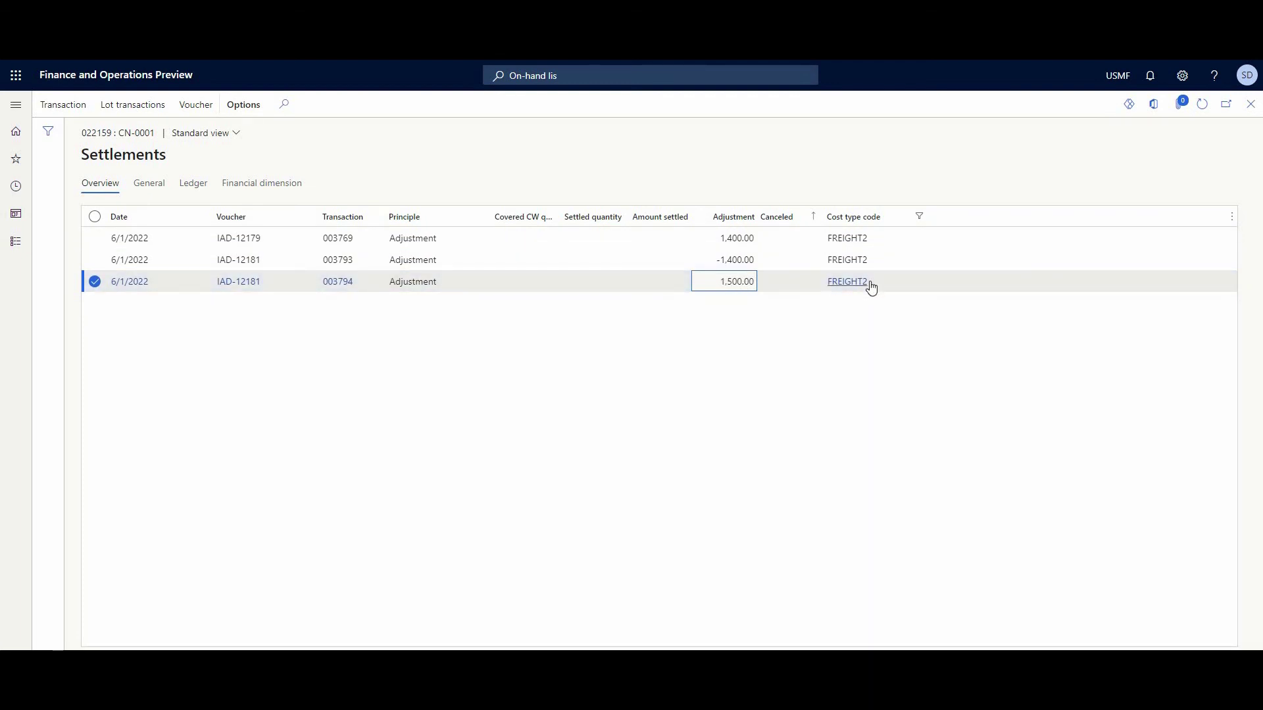
Refilter Cost type code to D and check the 250.00 DUTY2 adjustment
{"action": "left_click", "coordinate": [860, 219]}
{"action": "type", "text": "F"}
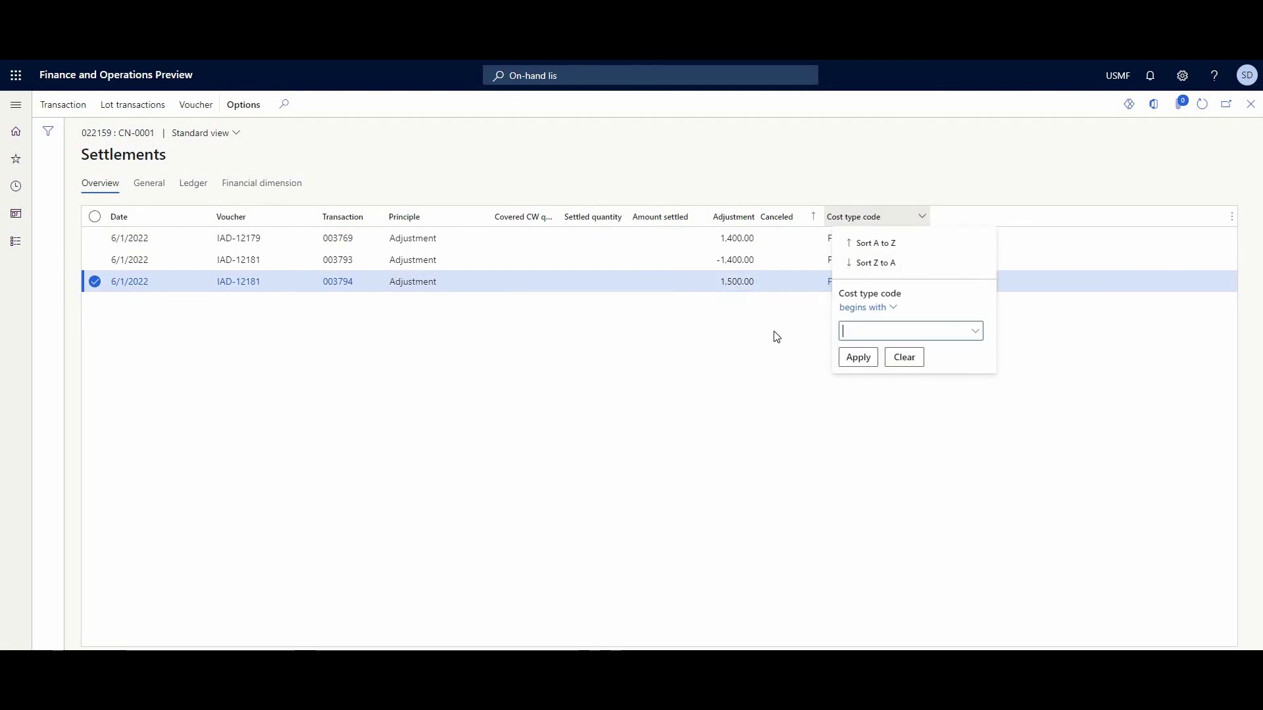
{"action": "type", "text": "D"}
{"action": "key", "text": "Return"}
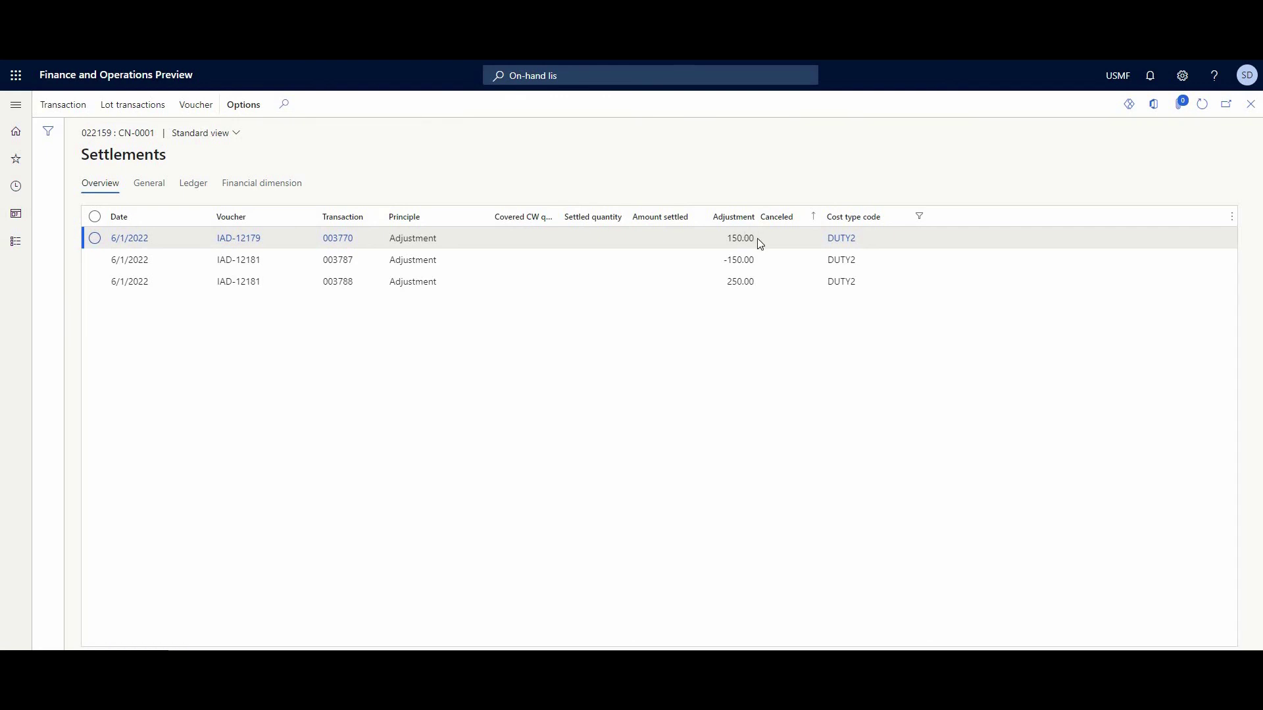
{"action": "left_click", "coordinate": [742, 282]}
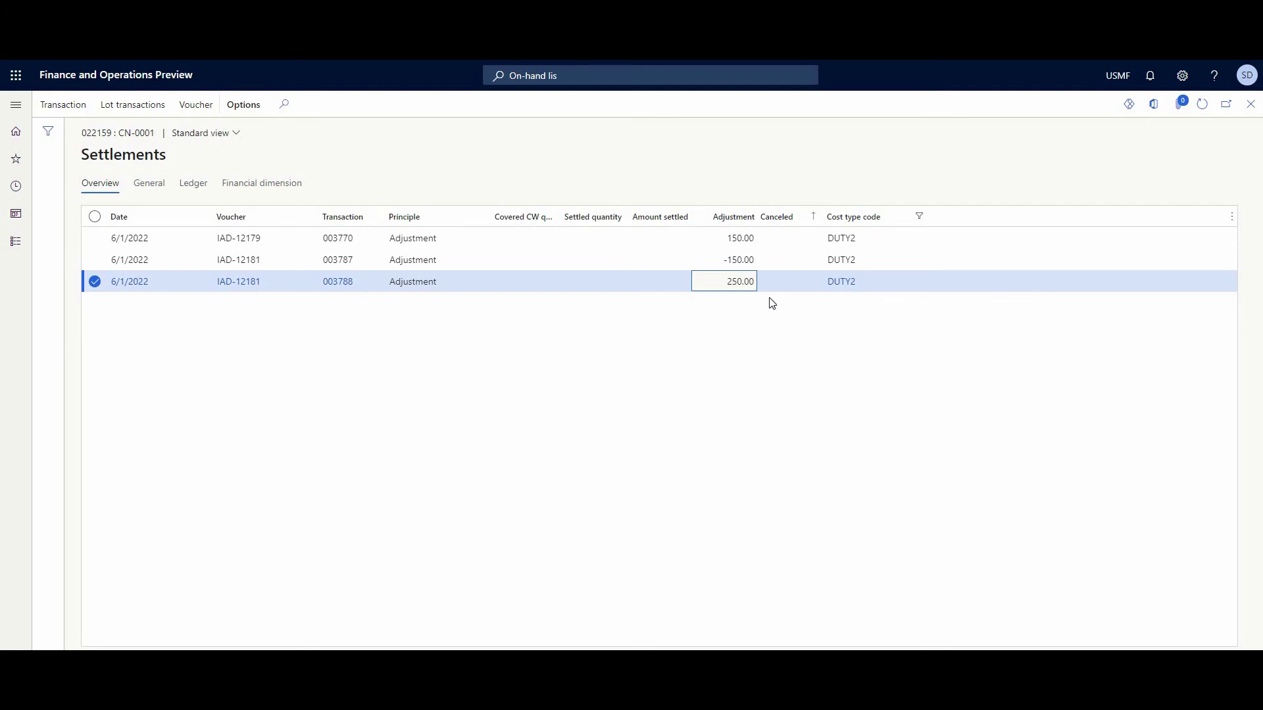
Close Settlements and run Landed cost > Reports > Costing > Voyage costing by individual cost
{"action": "left_click", "coordinate": [1250, 105]}
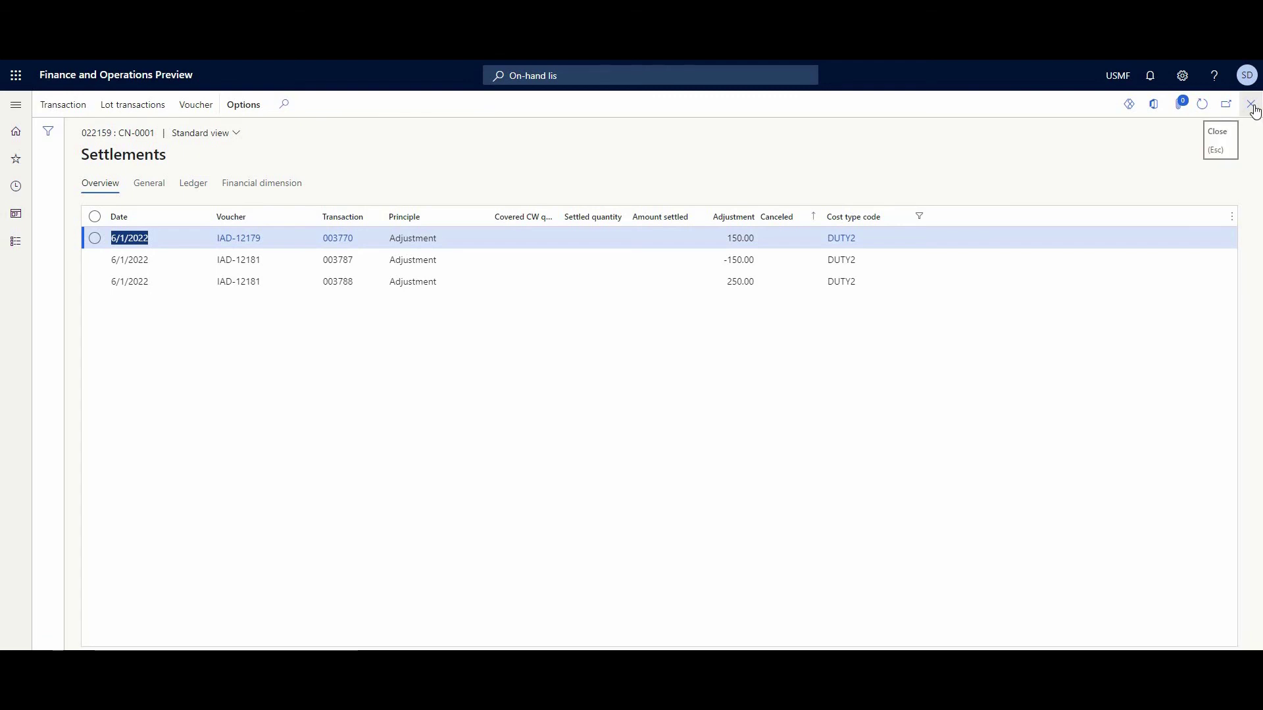
{"action": "left_click", "coordinate": [1251, 105]}
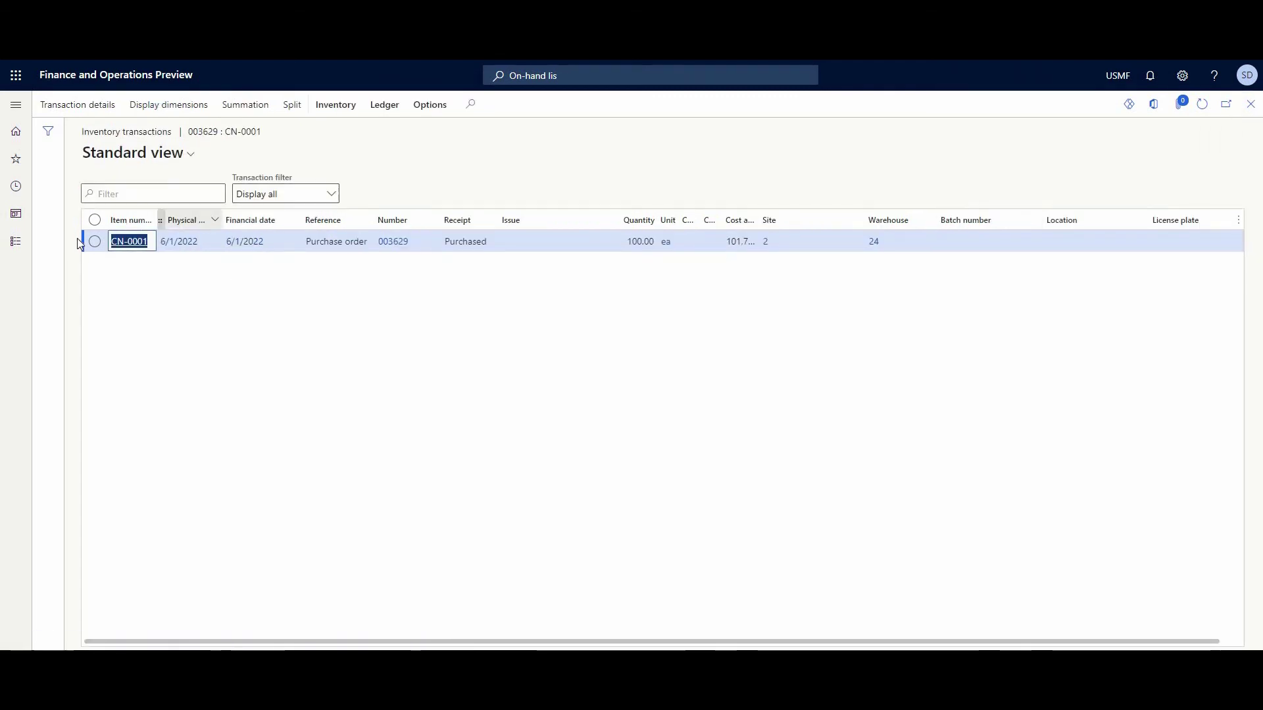
{"action": "left_click", "coordinate": [10, 248]}
{"action": "scroll", "coordinate": [66, 316], "scroll_direction": "down", "scroll_amount": 6}
{"action": "left_click", "coordinate": [74, 314]}
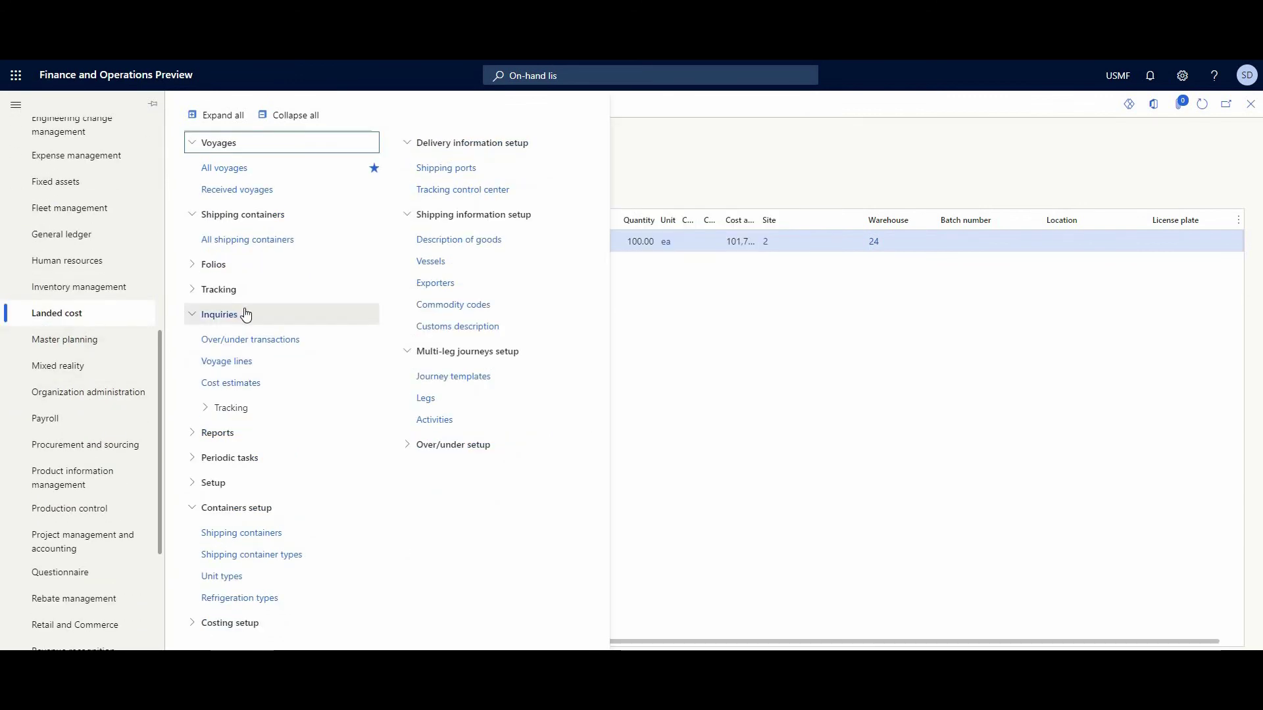
{"action": "left_click", "coordinate": [283, 436]}
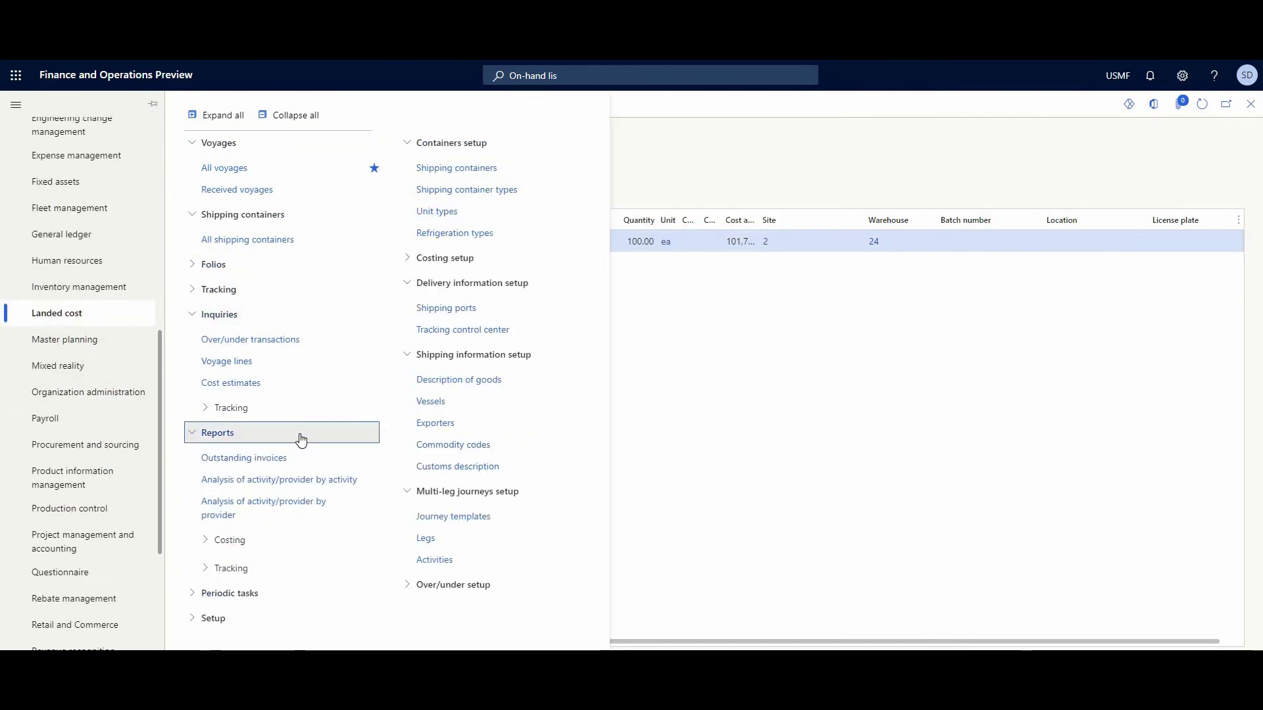
{"action": "left_click", "coordinate": [276, 539]}
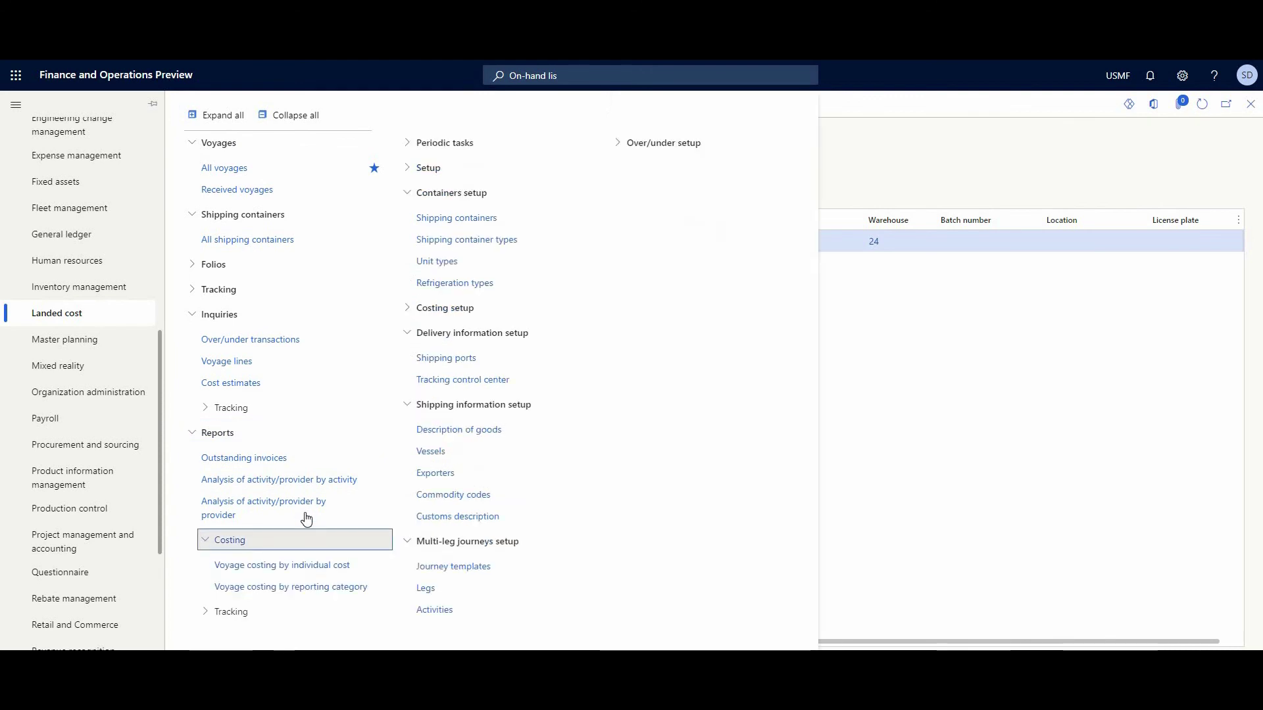
{"action": "left_click", "coordinate": [274, 570]}
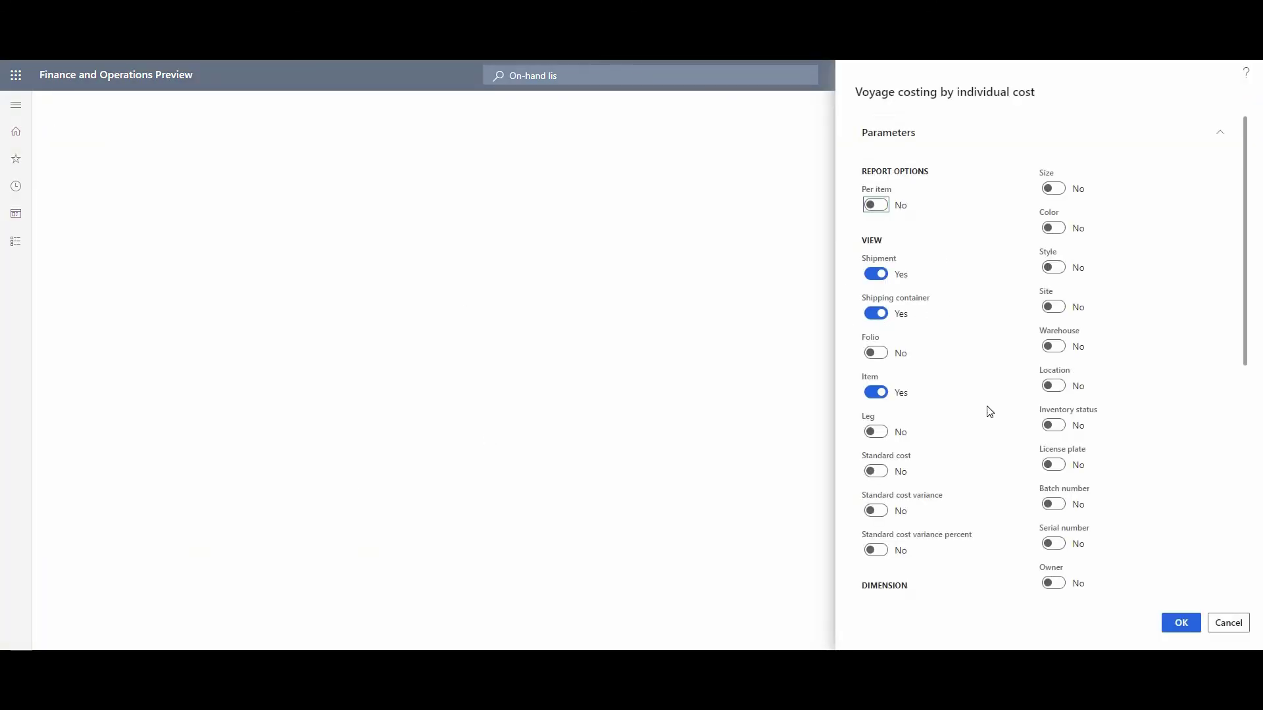
{"action": "left_click", "coordinate": [1181, 622]}
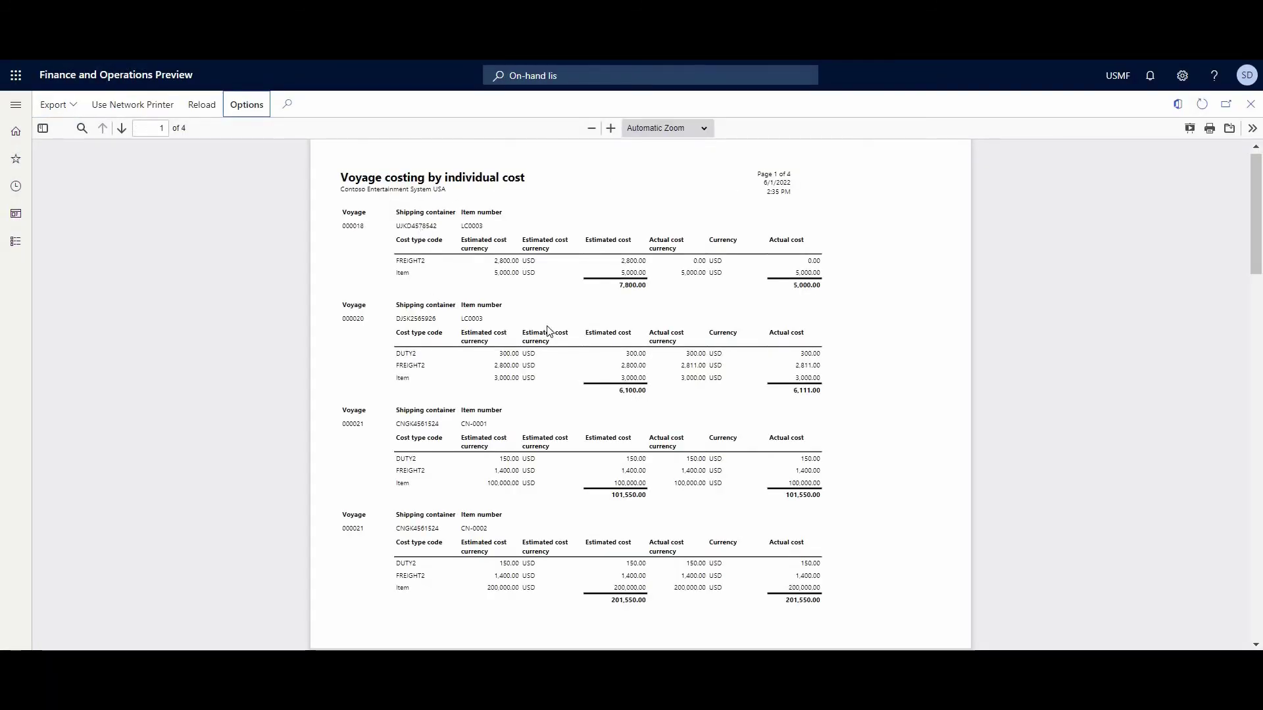
Zoom the report to Page Width and locate voyage 000025's cost figures on page 3
{"action": "scroll", "coordinate": [757, 421], "scroll_direction": "down", "scroll_amount": 20}
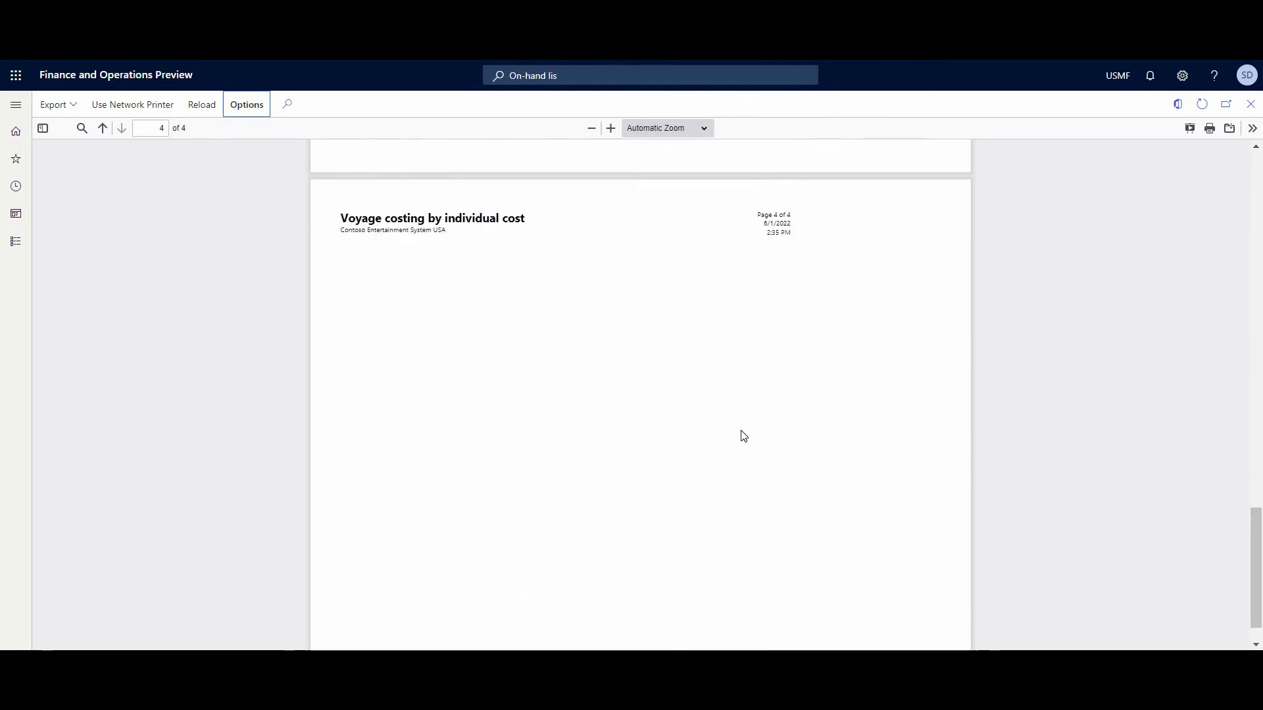
{"action": "scroll", "coordinate": [741, 434], "scroll_direction": "up", "scroll_amount": 1}
{"action": "scroll", "coordinate": [697, 145], "scroll_direction": "up", "scroll_amount": 3}
{"action": "left_click", "coordinate": [697, 129]}
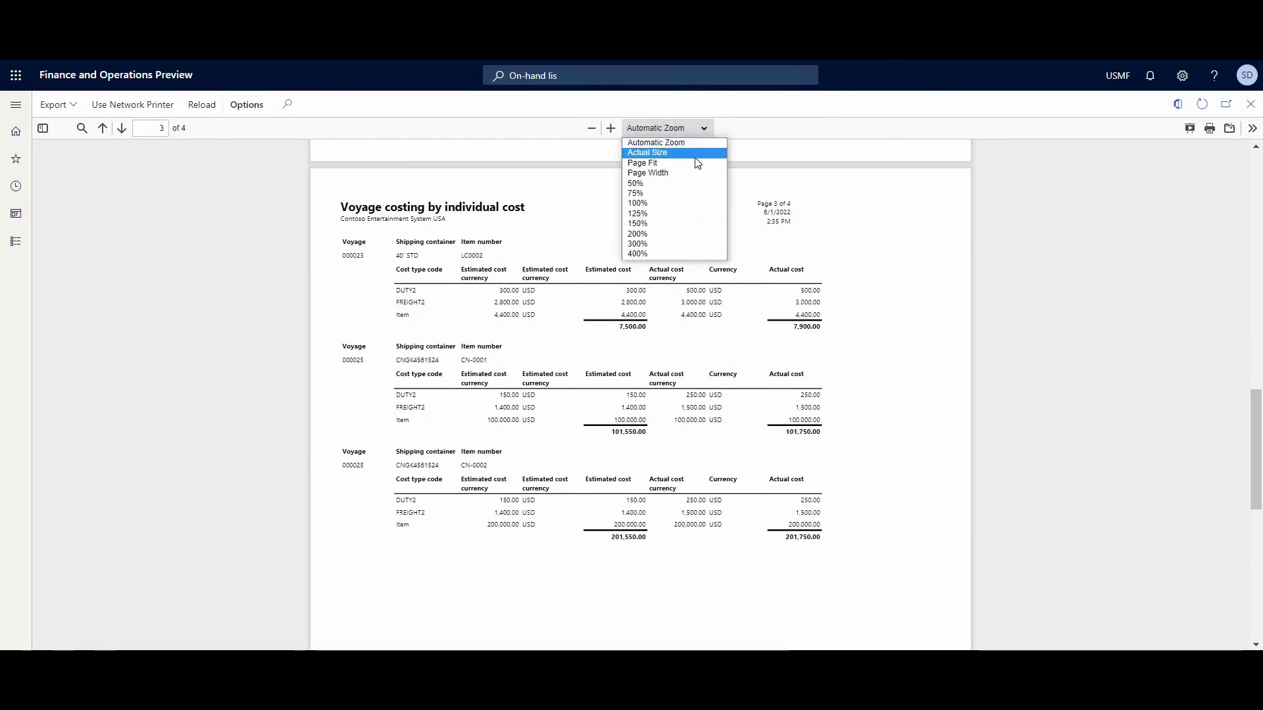
{"action": "left_click", "coordinate": [665, 173]}
{"action": "scroll", "coordinate": [604, 364], "scroll_direction": "down", "scroll_amount": 8}
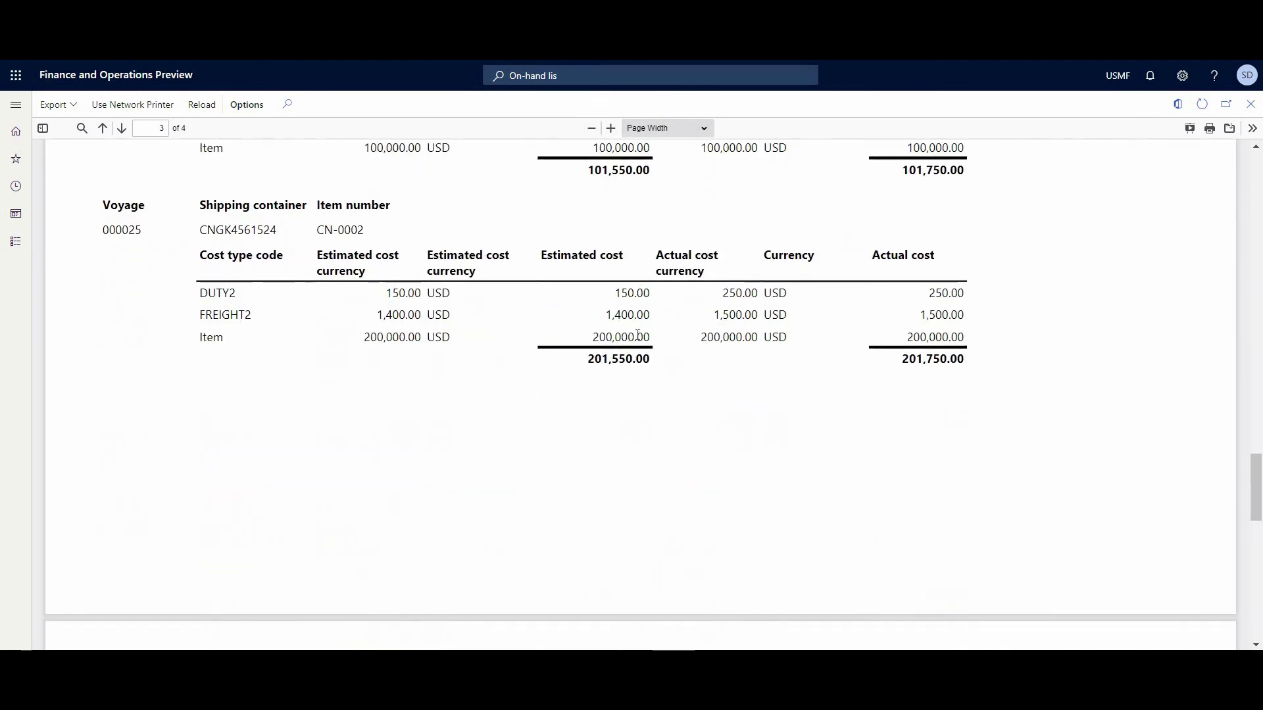
{"action": "scroll", "coordinate": [375, 381], "scroll_direction": "up", "scroll_amount": 6}
{"action": "scroll", "coordinate": [359, 389], "scroll_direction": "down", "scroll_amount": 4}
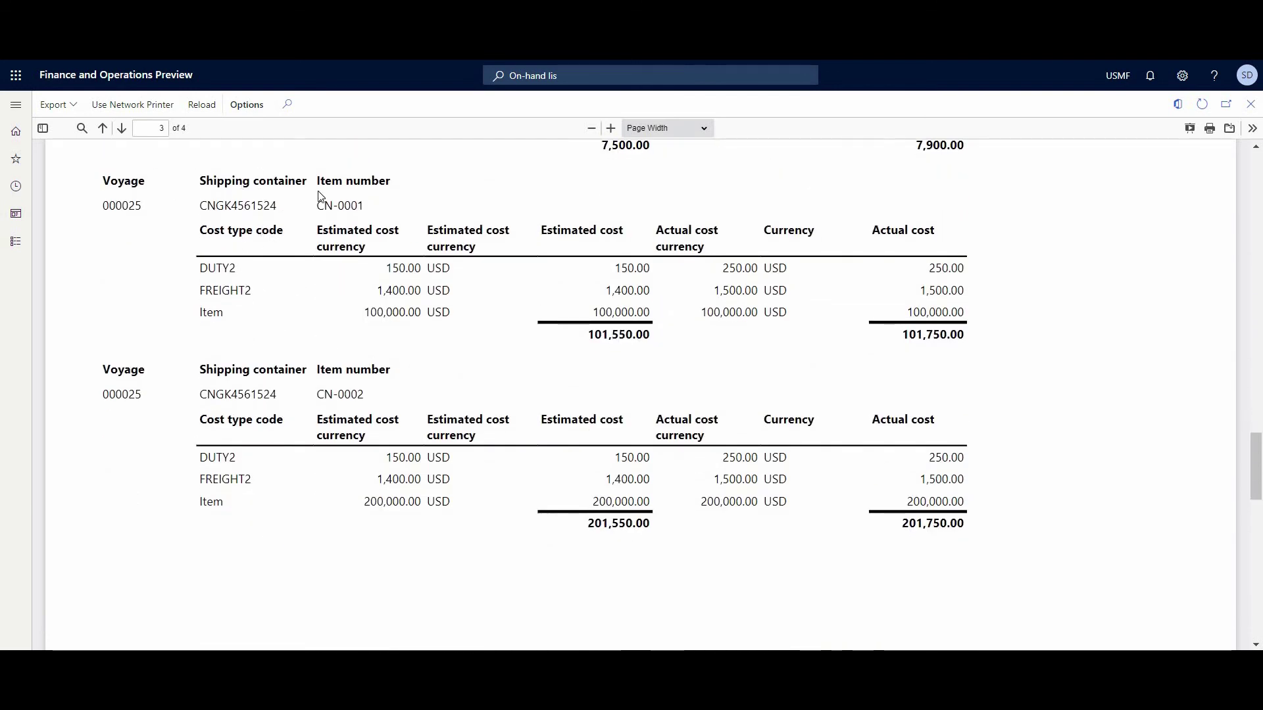
{"action": "left_click_drag", "start_coordinate": [367, 205], "coordinate": [352, 201]}
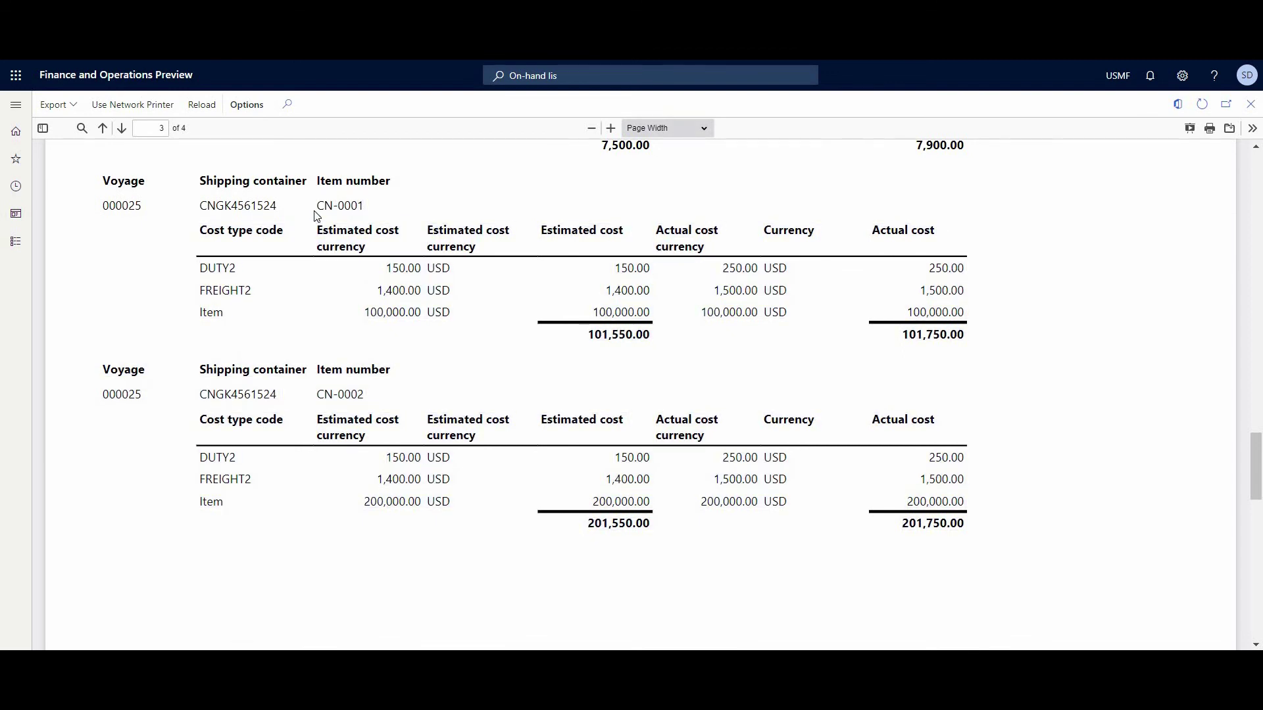
{"action": "left_click", "coordinate": [411, 334]}
Compare CN-0001's 101,750.00 actual total with the CN-0002 cost totals
{"action": "left_click_drag", "start_coordinate": [591, 336], "coordinate": [660, 336]}
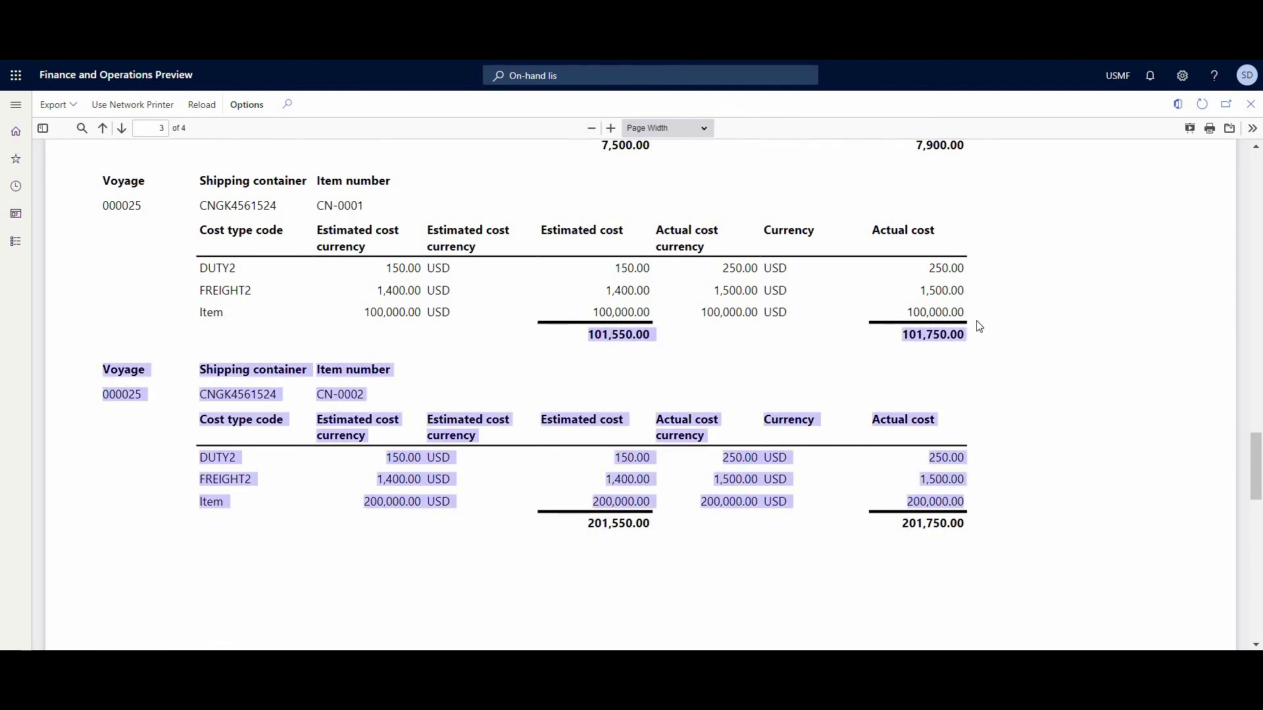
{"action": "left_click", "coordinate": [905, 336]}
{"action": "left_click_drag", "start_coordinate": [927, 336], "coordinate": [965, 336]}
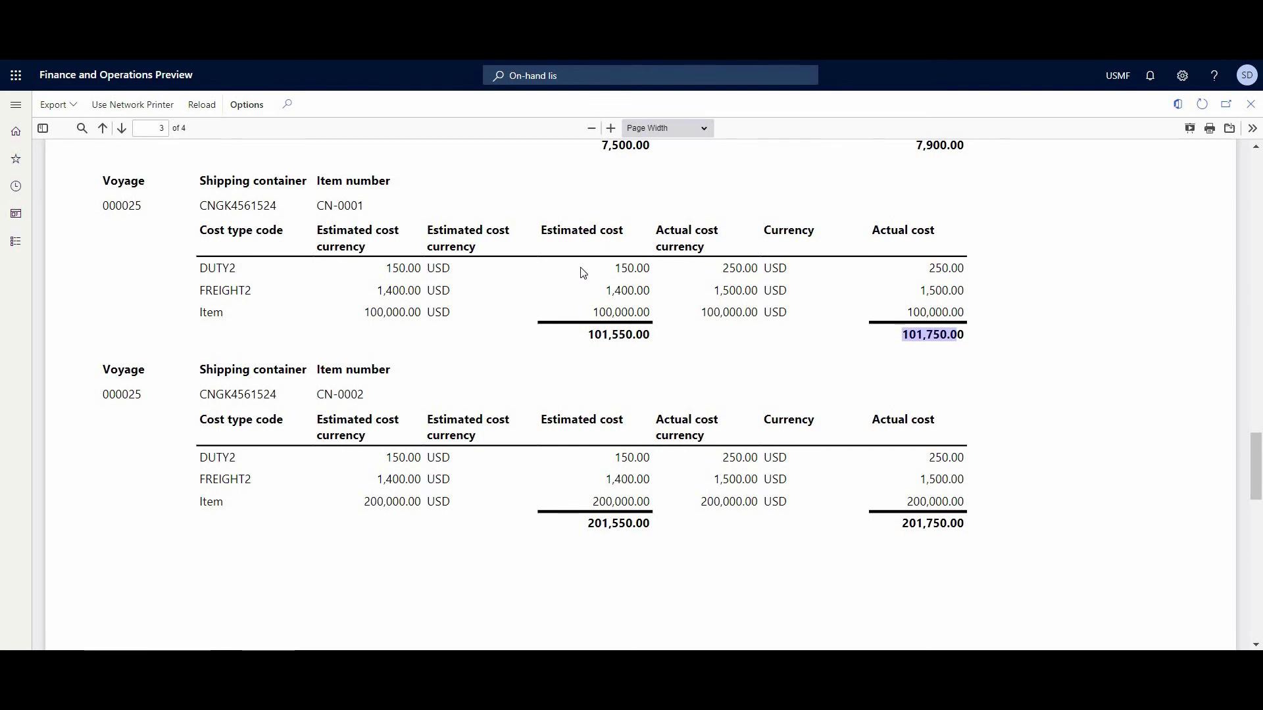
{"action": "left_click", "coordinate": [258, 270]}
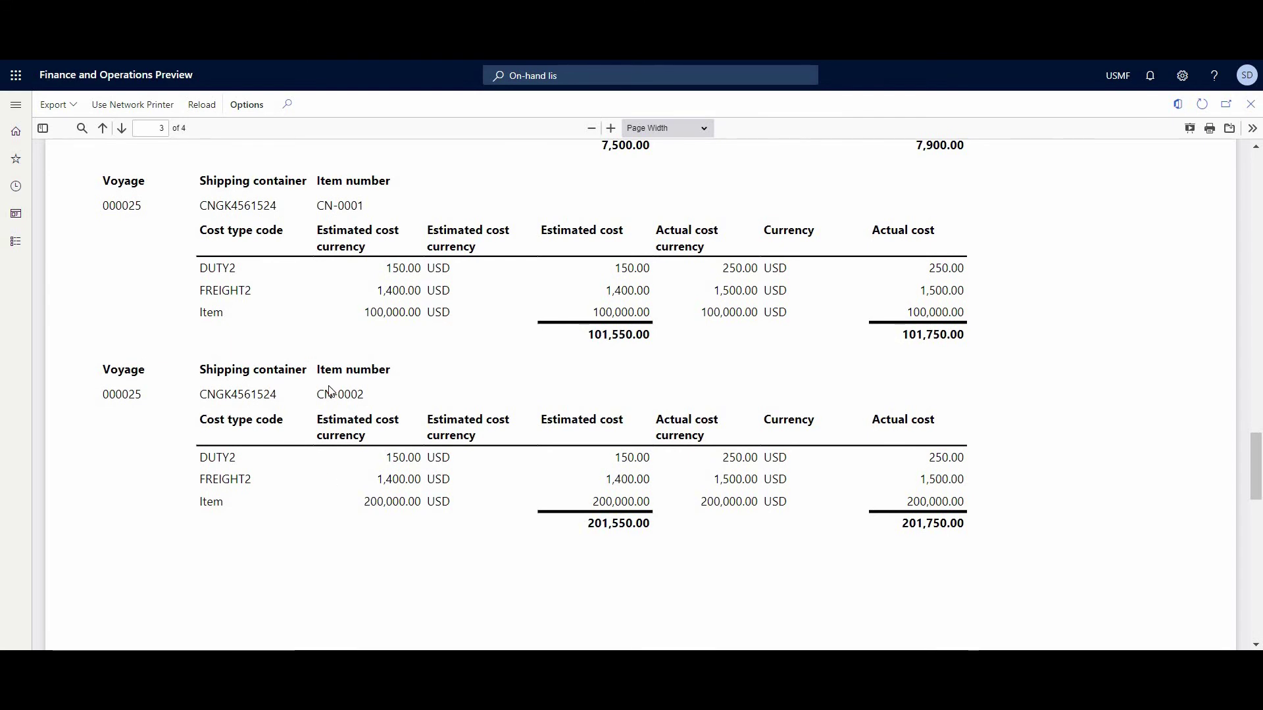
{"action": "left_click_drag", "start_coordinate": [325, 395], "coordinate": [351, 395]}
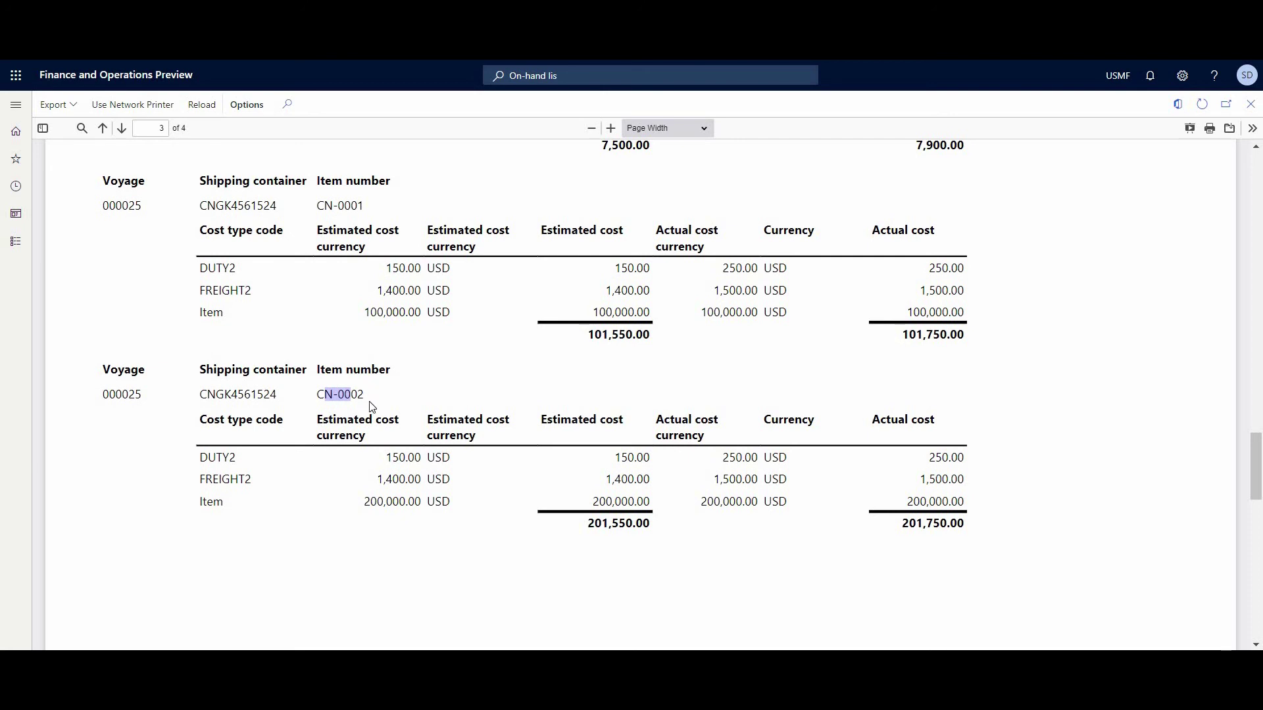
{"action": "left_click_drag", "start_coordinate": [592, 520], "coordinate": [1005, 520]}
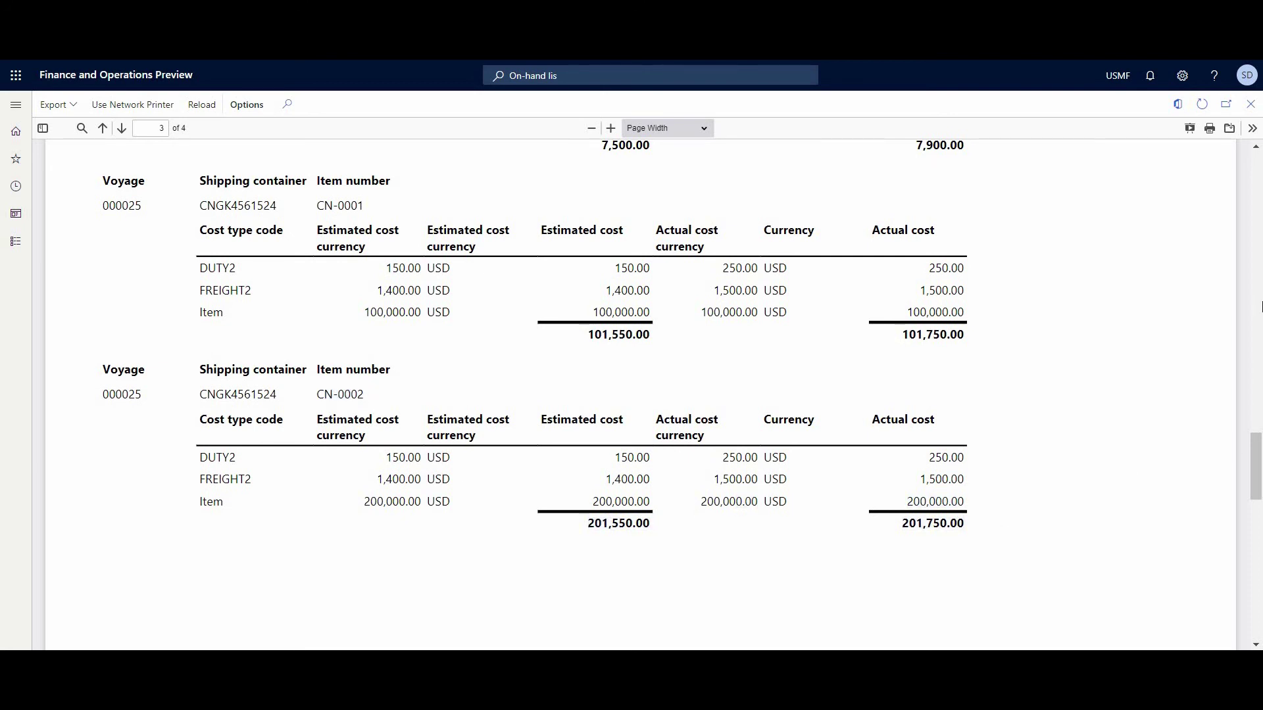